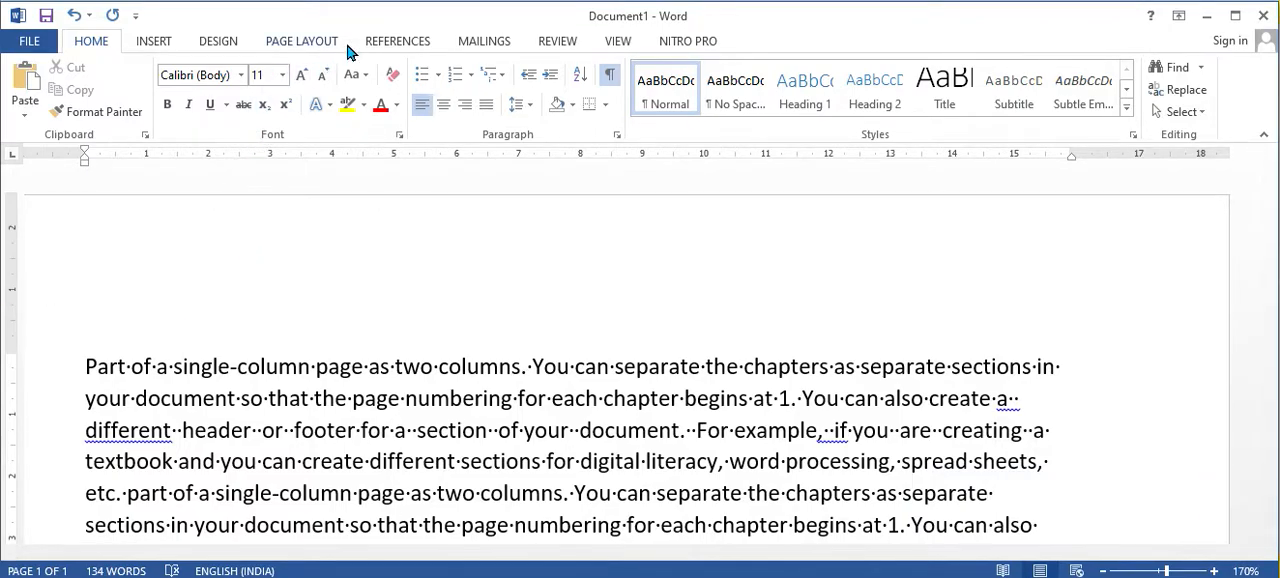
click(310, 44)
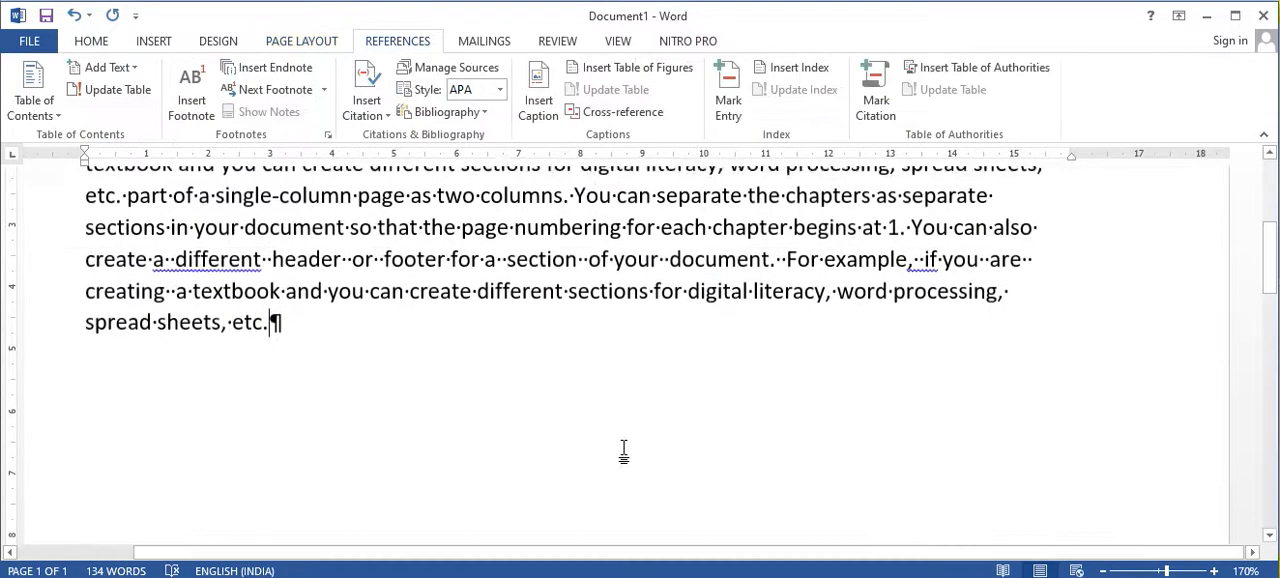
scroll(600, 430, up, 5)
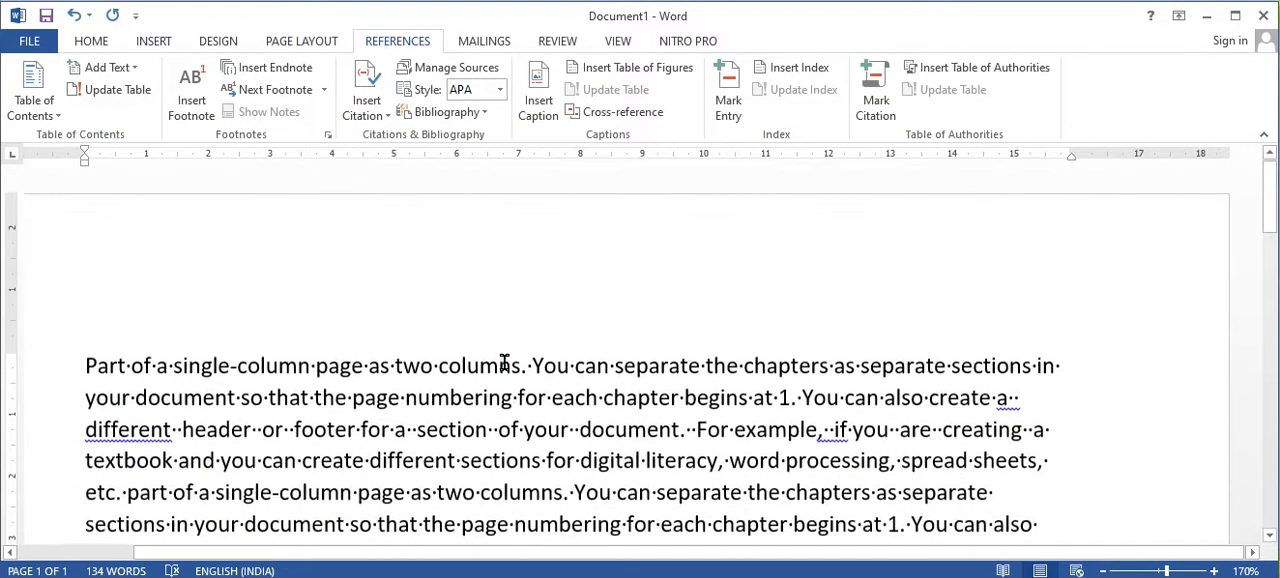
click(350, 400)
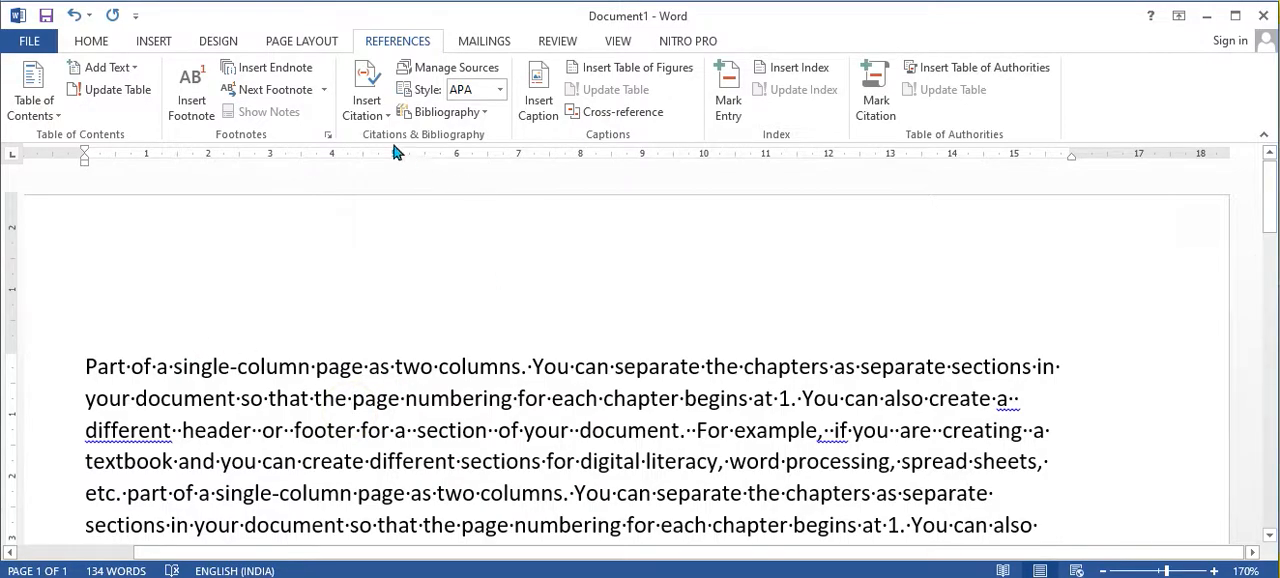
Step: Add blank paragraphs after "section of your document." until the text starting "For example" moves onto the second page
click(686, 440)
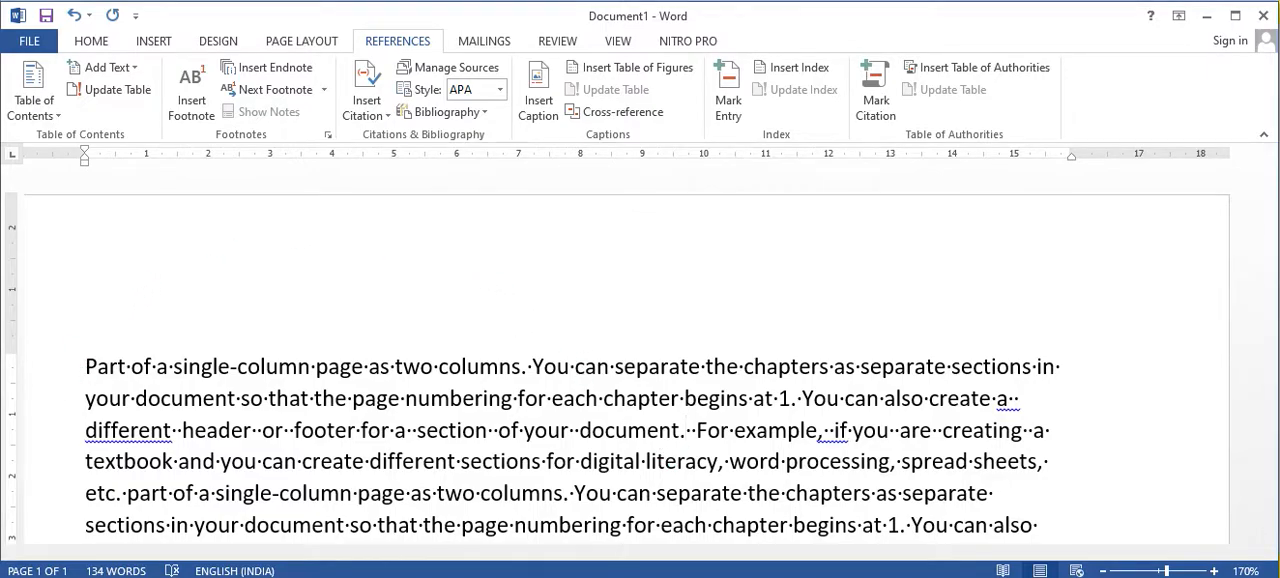
key(Return)
key(Return)
key(Return)
key(Return)
key(Return)
key(Return)
key(Return)
key(Return)
key(Return)
key(Return)
key(Return)
key(Return)
key(Return)
key(Return)
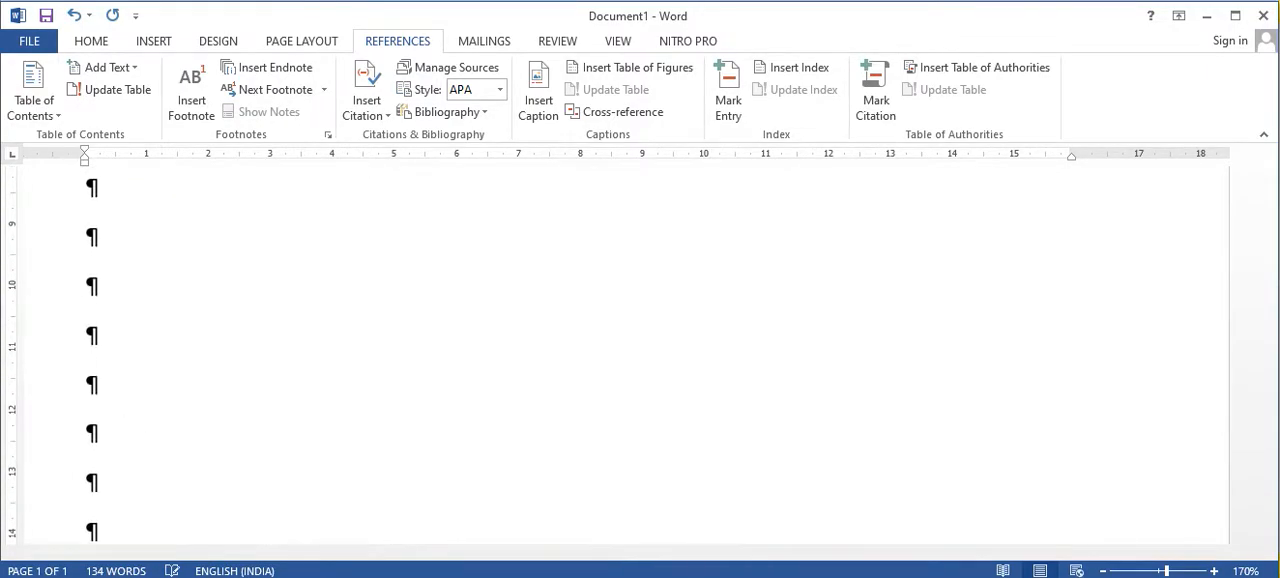
key(Return)
key(Return)
key(Return)
key(Return)
key(Return)
key(Return)
key(Return)
key(Return)
key(Return)
key(Return)
key(Return)
key(Return)
key(Return)
key(Return)
key(Return)
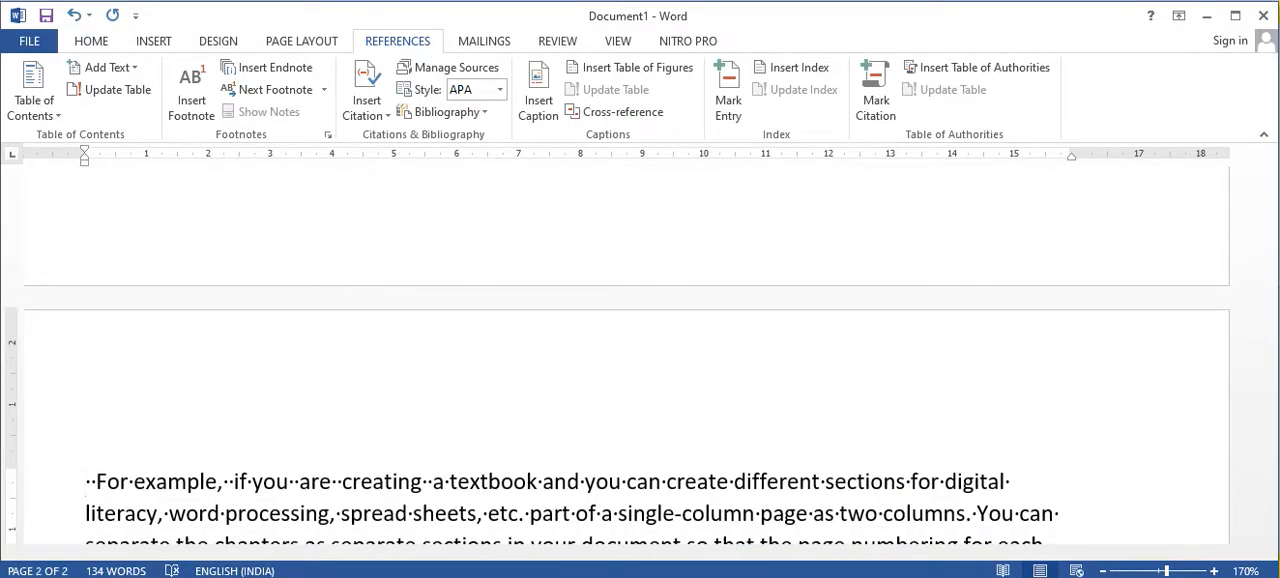
scroll(586, 389, up, 10)
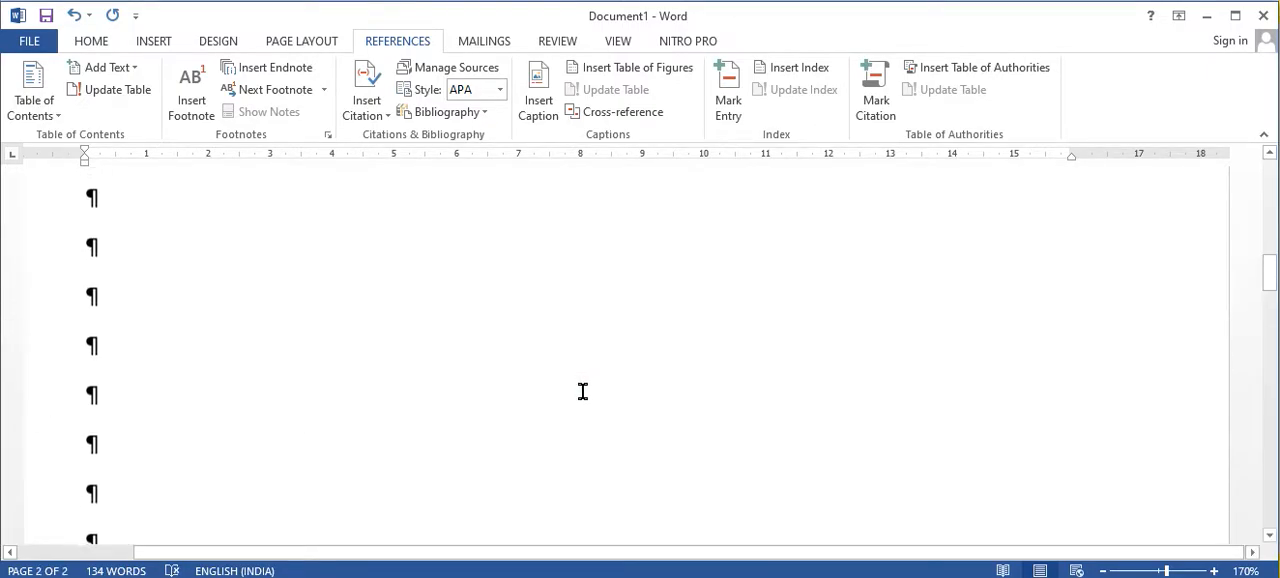
scroll(568, 397, up, 3)
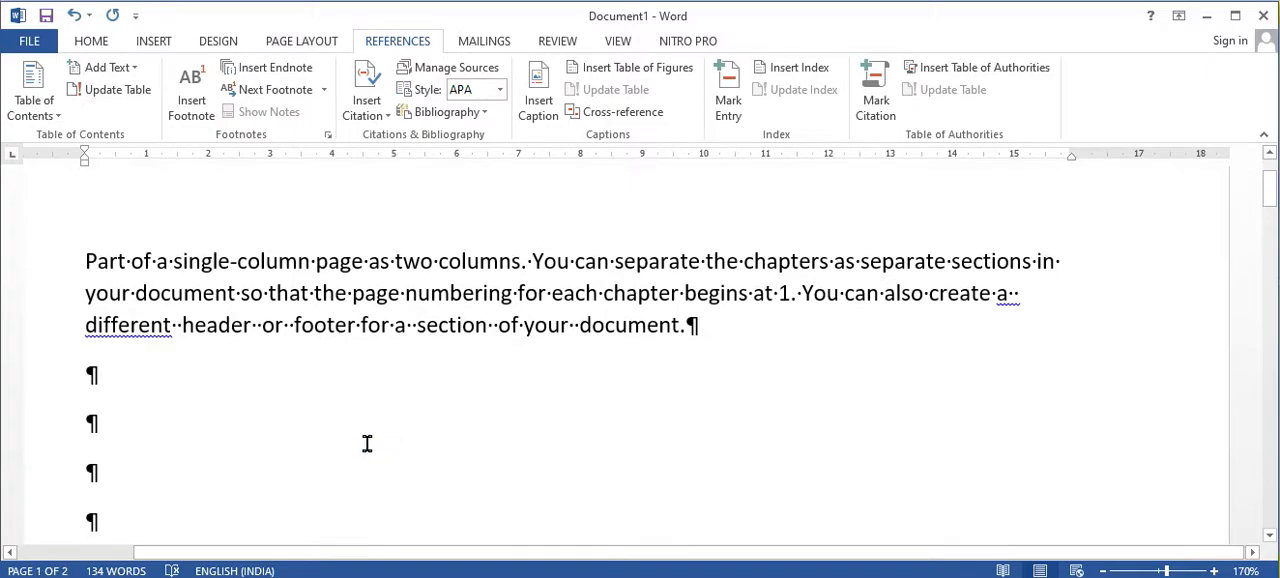
Step: Undo the blank paragraphs inserted before "For example" so the text runs on as one paragraph
key(BackSpace)
key(BackSpace)
key(BackSpace)
key(BackSpace)
key(BackSpace)
key(BackSpace)
key(BackSpace)
key(BackSpace)
key(BackSpace)
key(BackSpace)
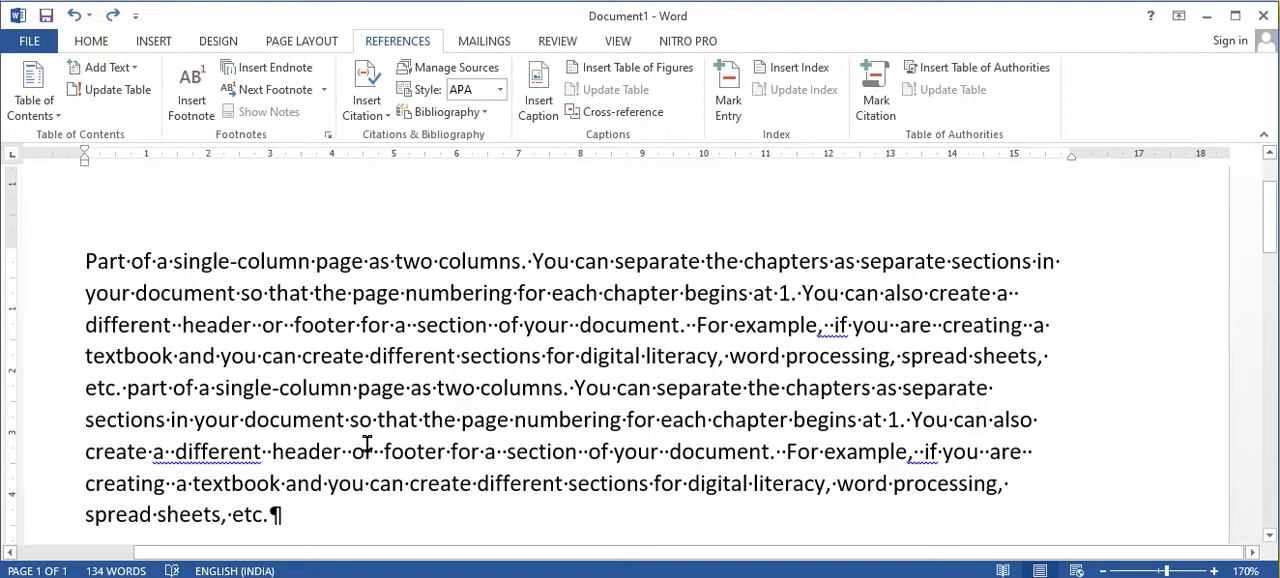
Step: Insert a page break after "section of your document." and check where the text continues
click(292, 42)
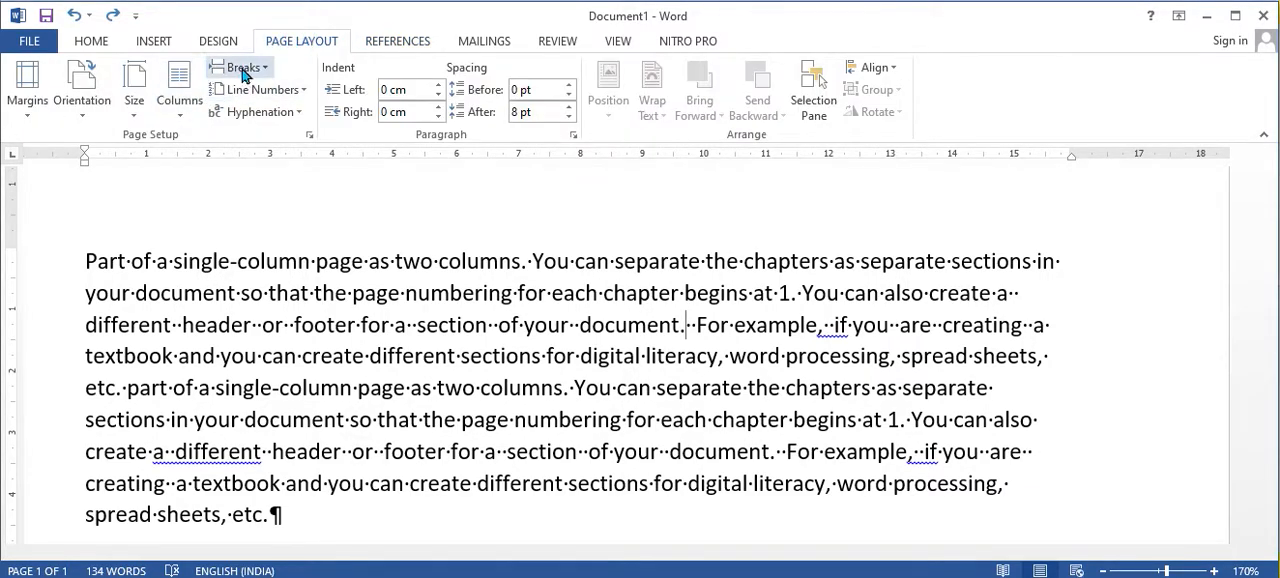
click(245, 70)
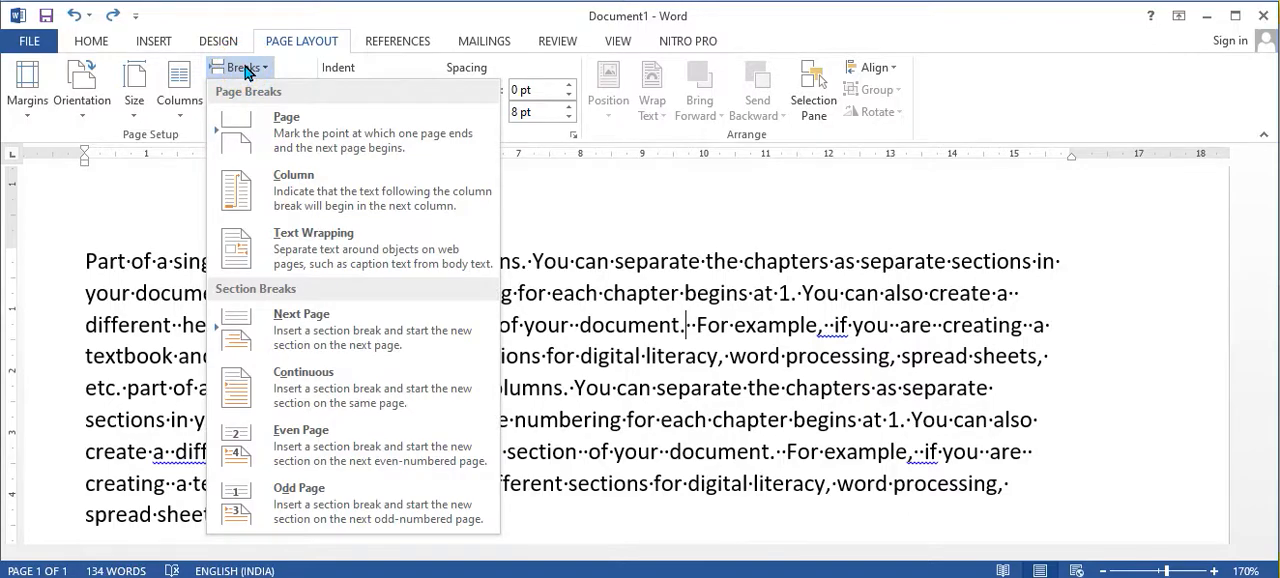
click(313, 140)
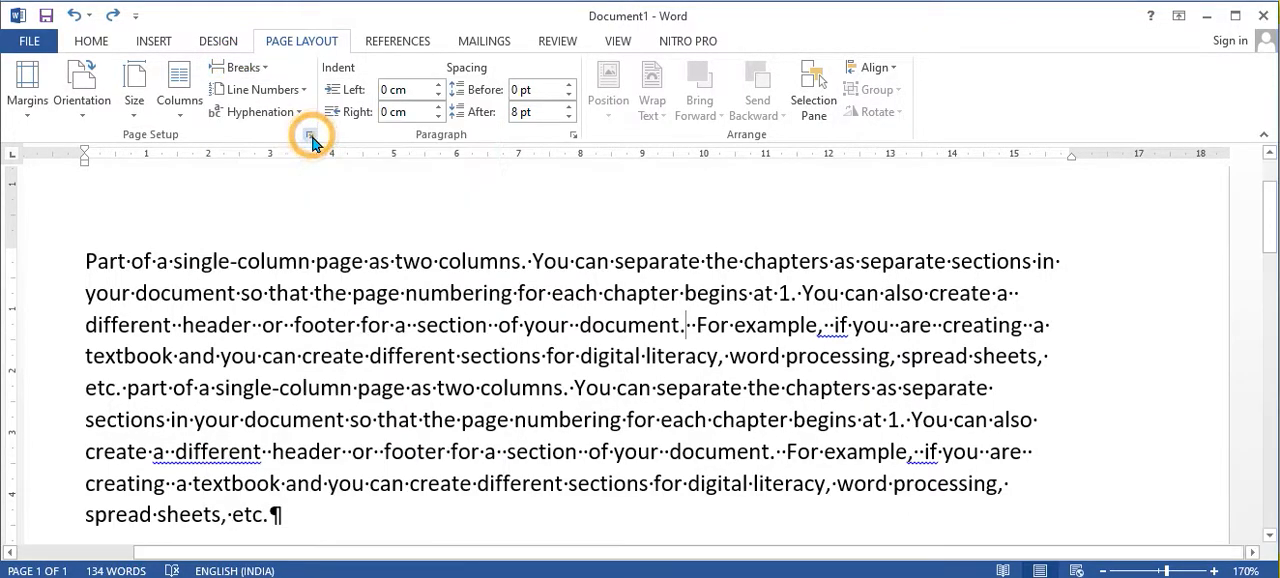
scroll(320, 445, up, 5)
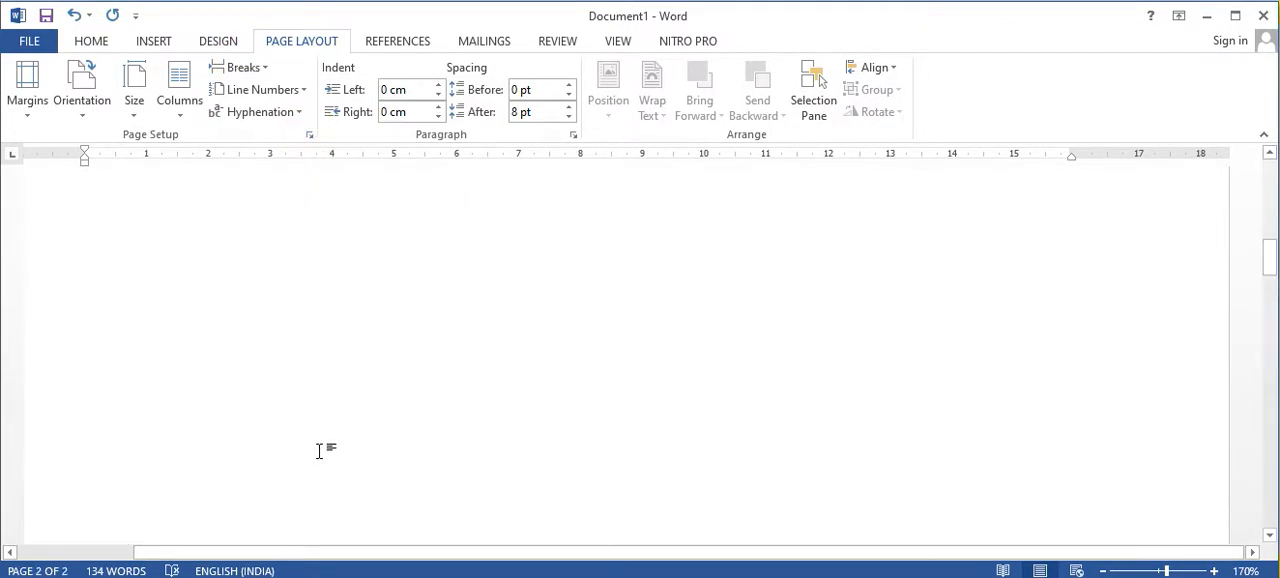
scroll(327, 437, up, 3)
scroll(328, 434, down, 8)
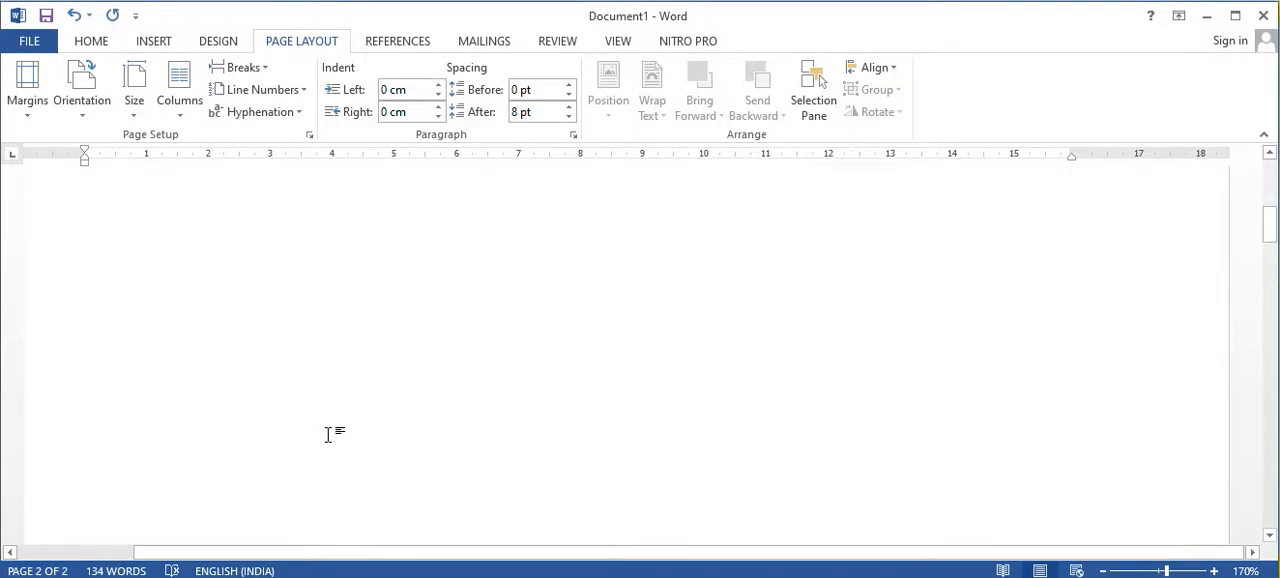
scroll(327, 434, up, 3)
scroll(322, 440, down, 4)
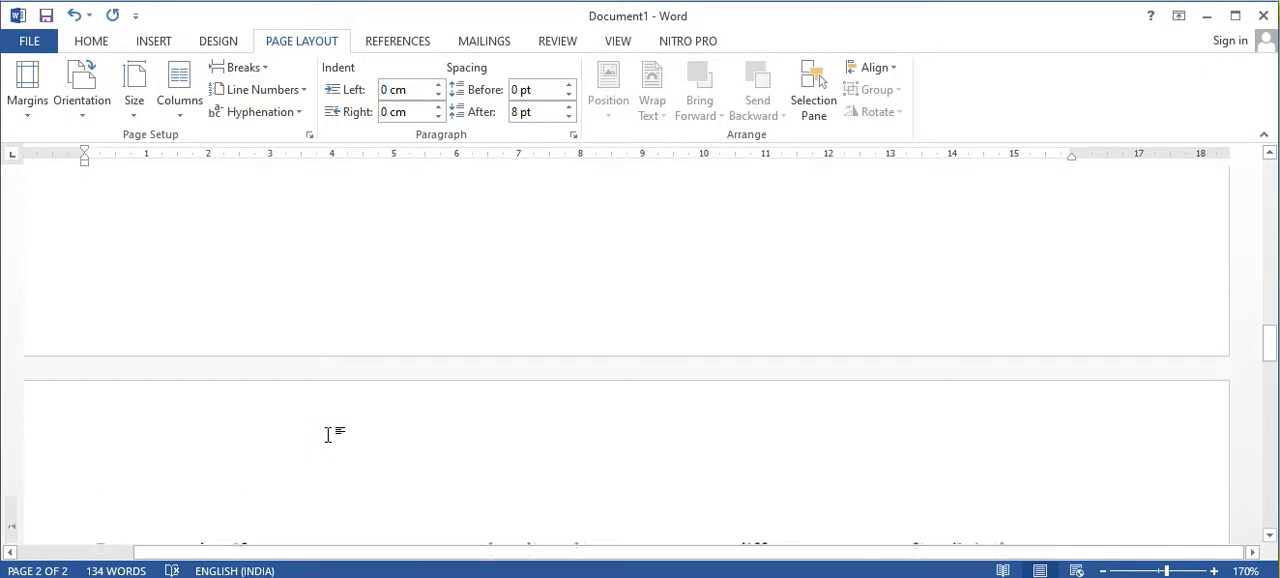
scroll(640, 484, up, 3)
scroll(633, 486, up, 2)
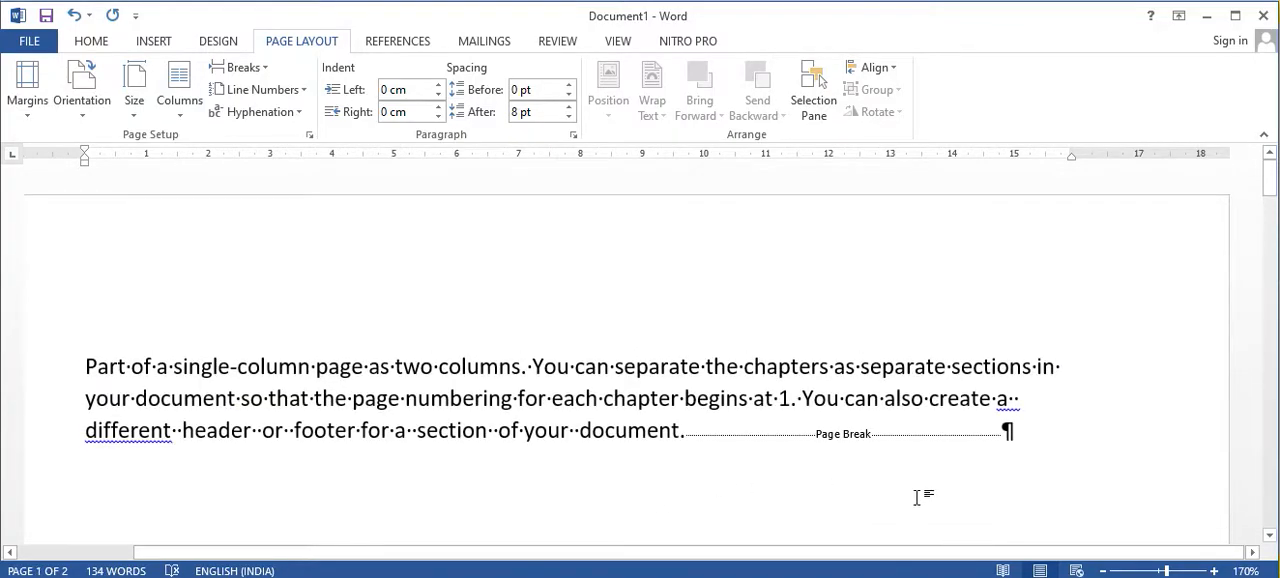
Step: Hide the paragraph and formatting marks and look over the pages around the page break
click(90, 40)
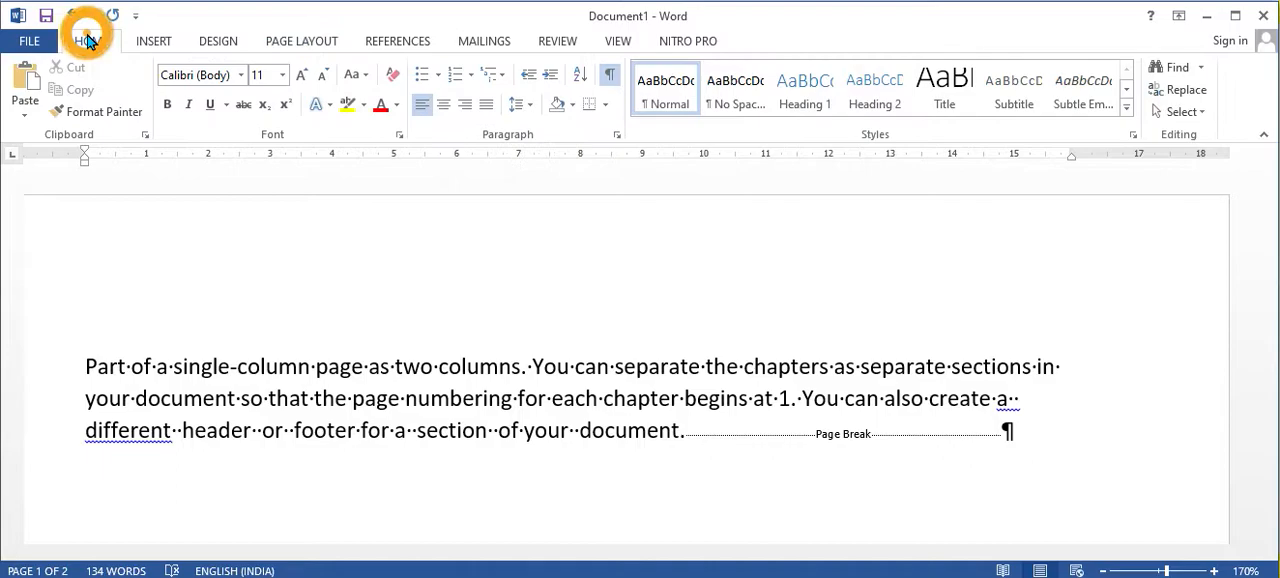
click(609, 72)
scroll(625, 468, down, 3)
scroll(625, 470, down, 10)
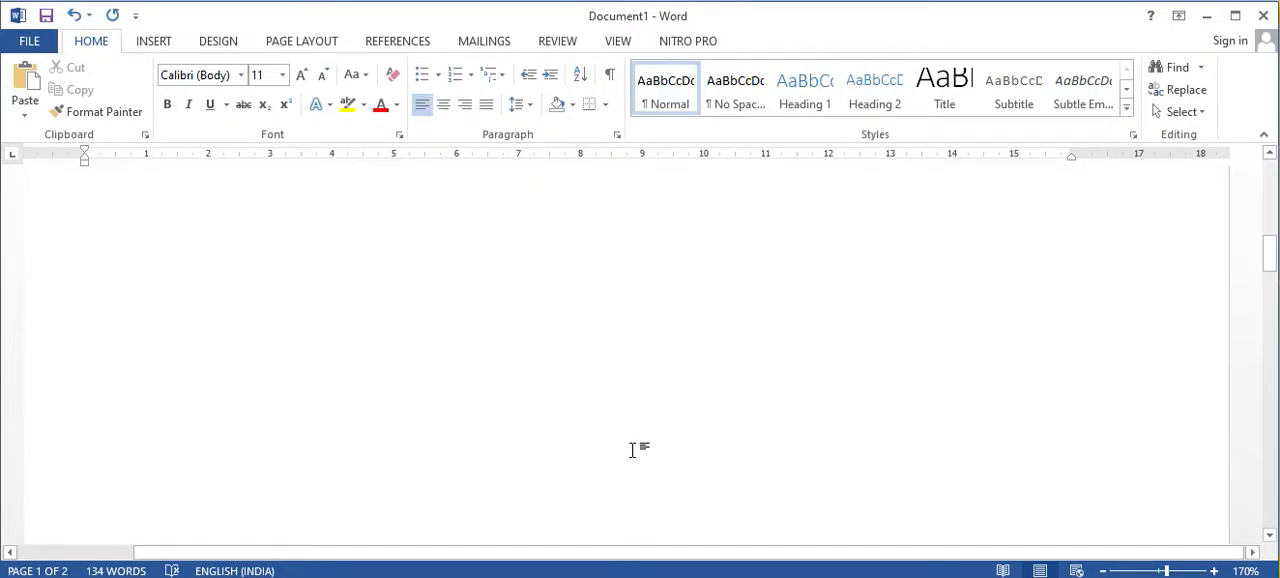
scroll(597, 481, up, 15)
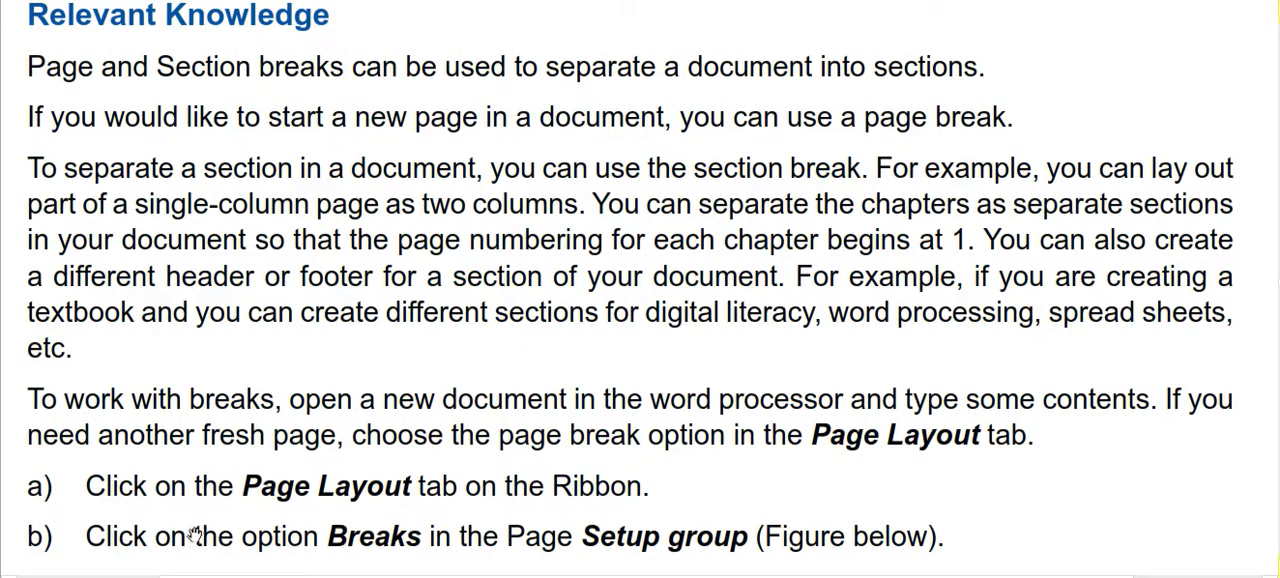
Step: Switch to the lesson document and read its instructions on using page and section breaks
scroll(105, 550, down, 1)
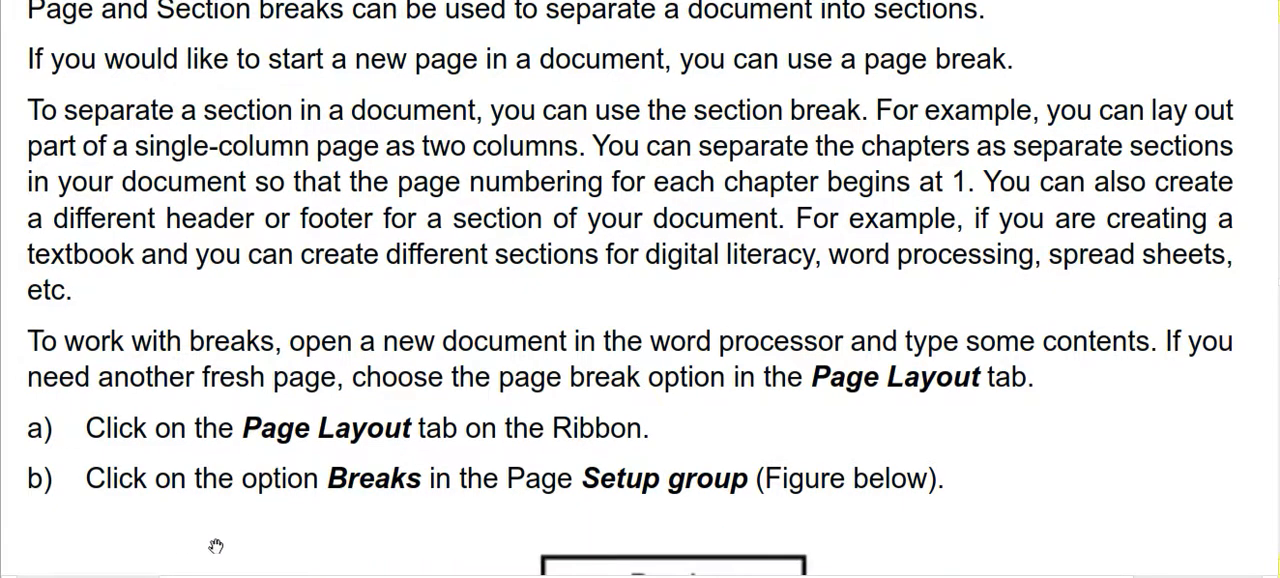
scroll(763, 487, down, 8)
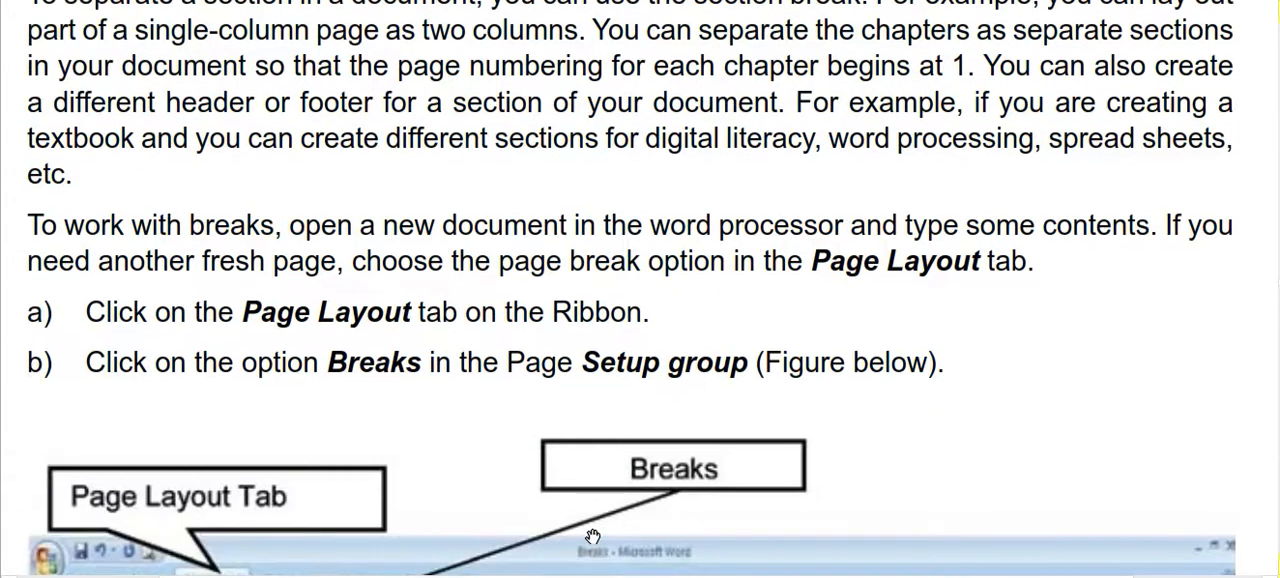
scroll(268, 483, down, 3)
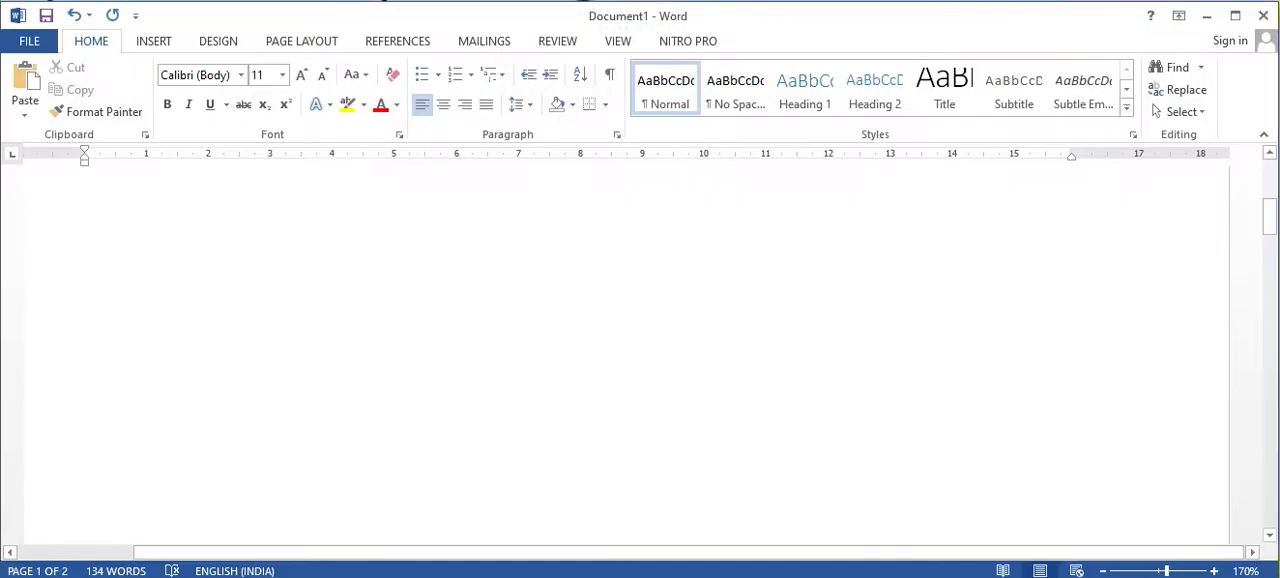
Step: Return to the Word document and review the available page break and section break types
click(302, 42)
click(262, 80)
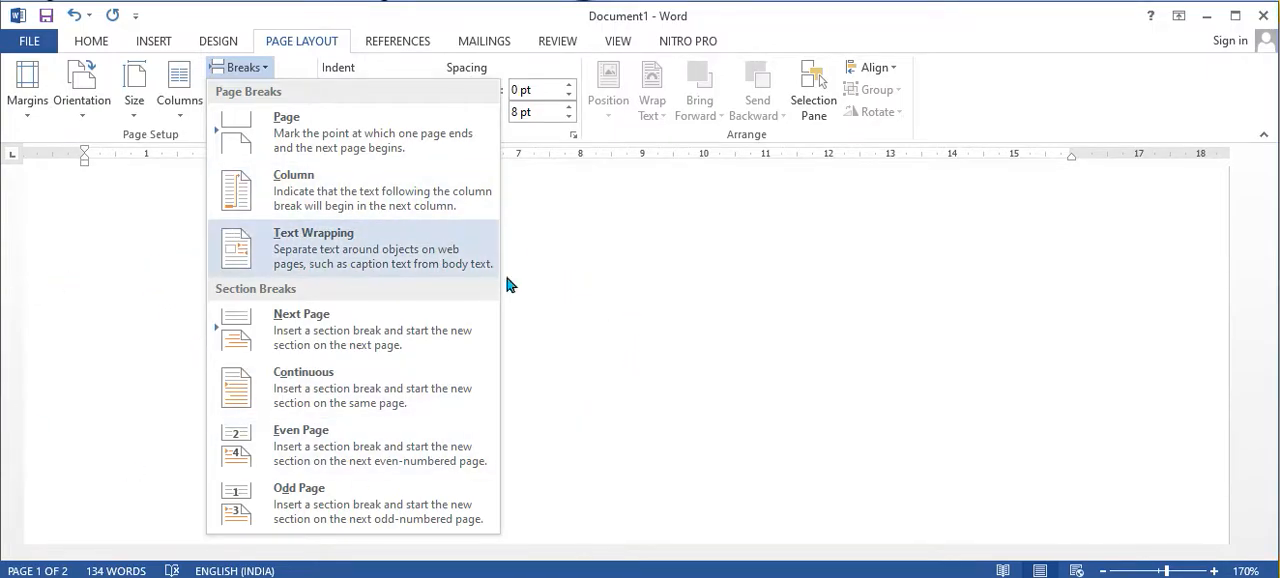
click(749, 396)
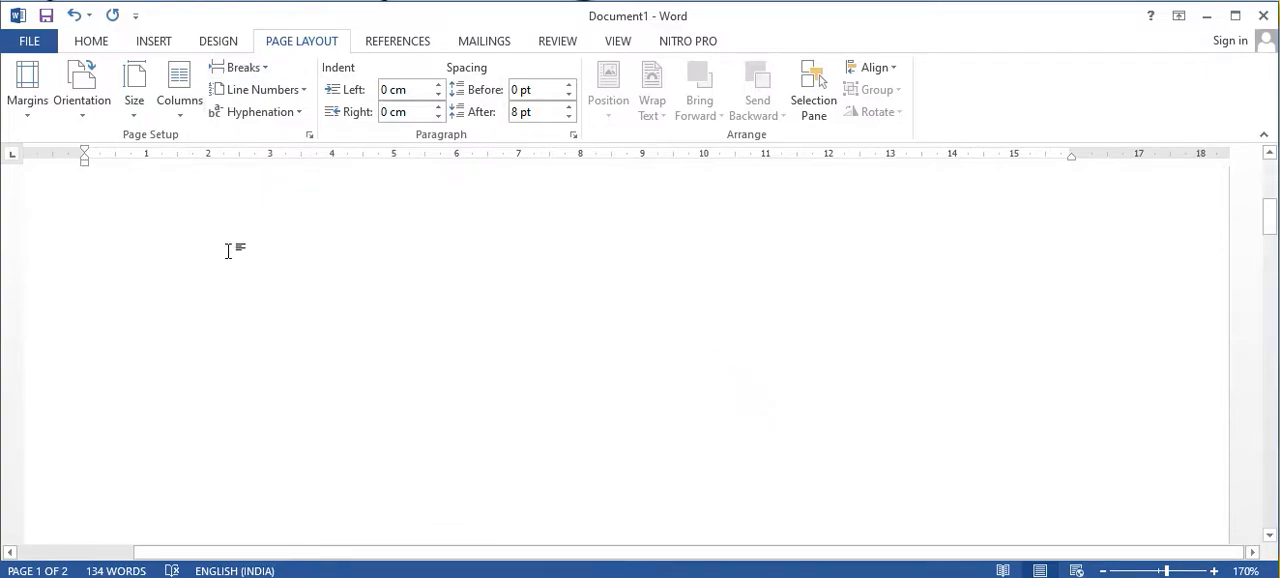
Step: Draw a rectangle about 8 cm high and 5.9 cm wide in the blank area below the text on page 1
click(39, 190)
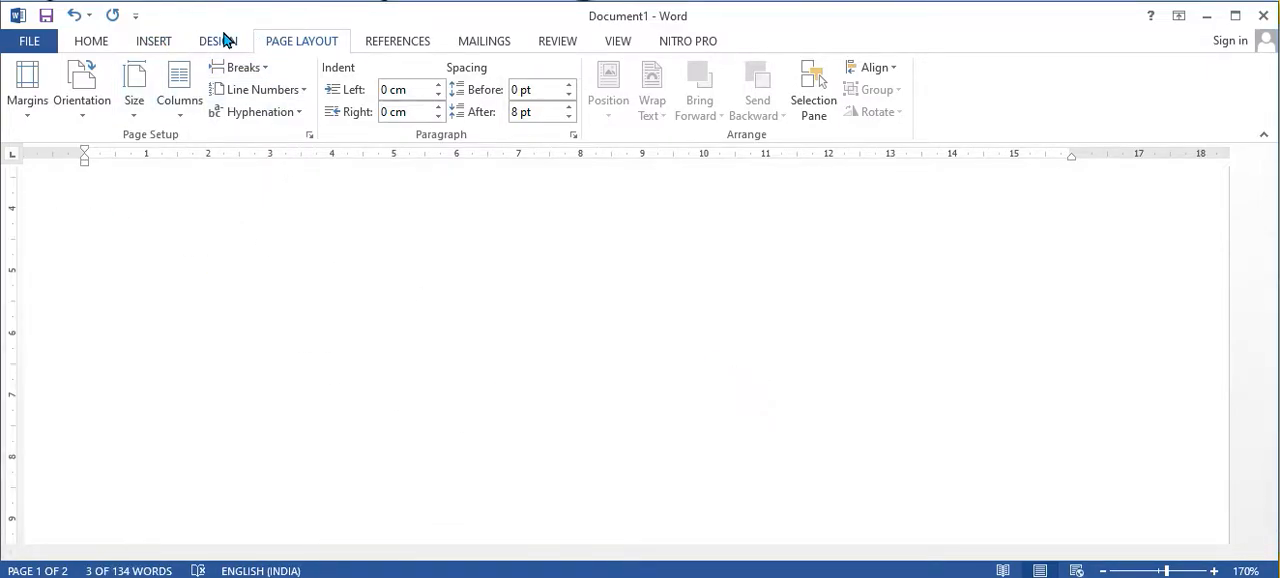
click(161, 42)
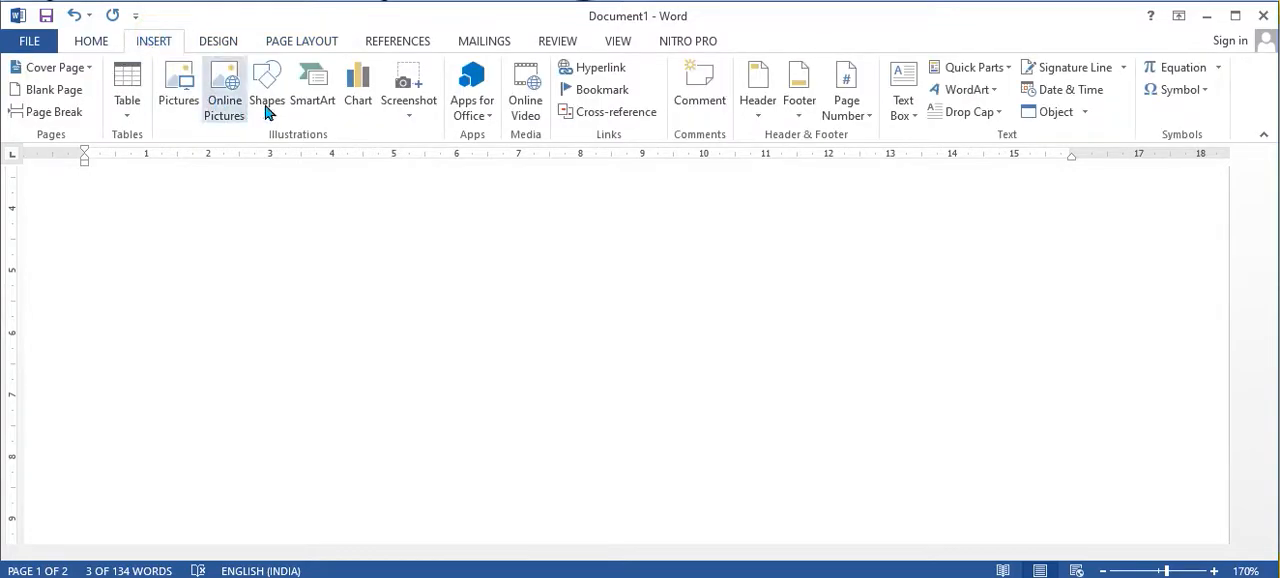
click(267, 100)
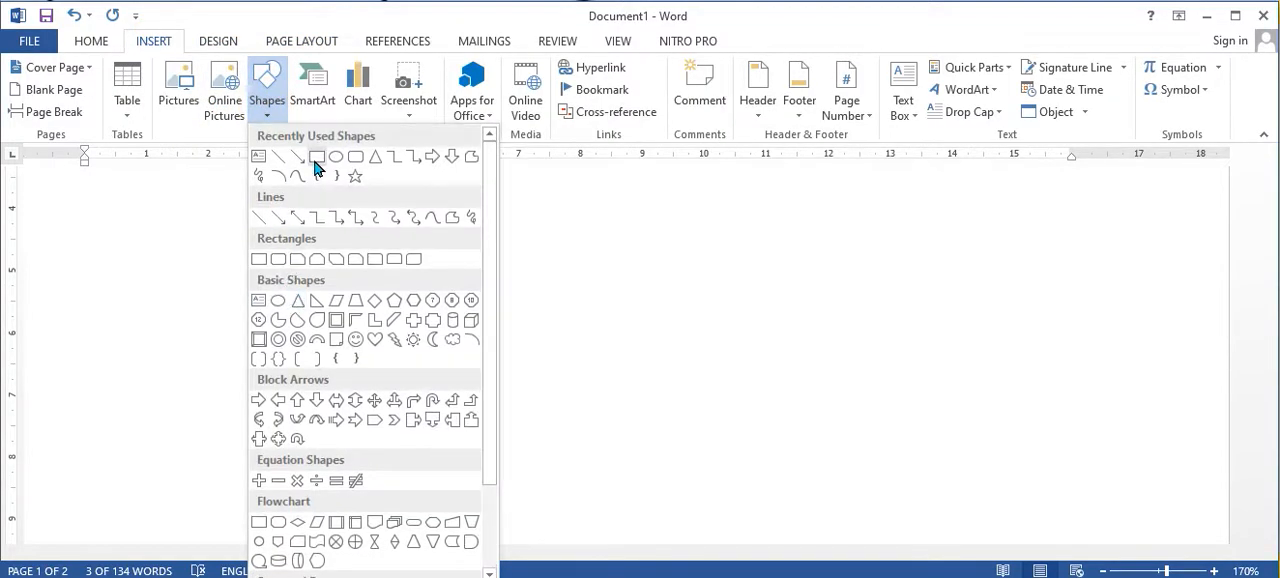
click(318, 157)
drag(147, 222, 515, 531)
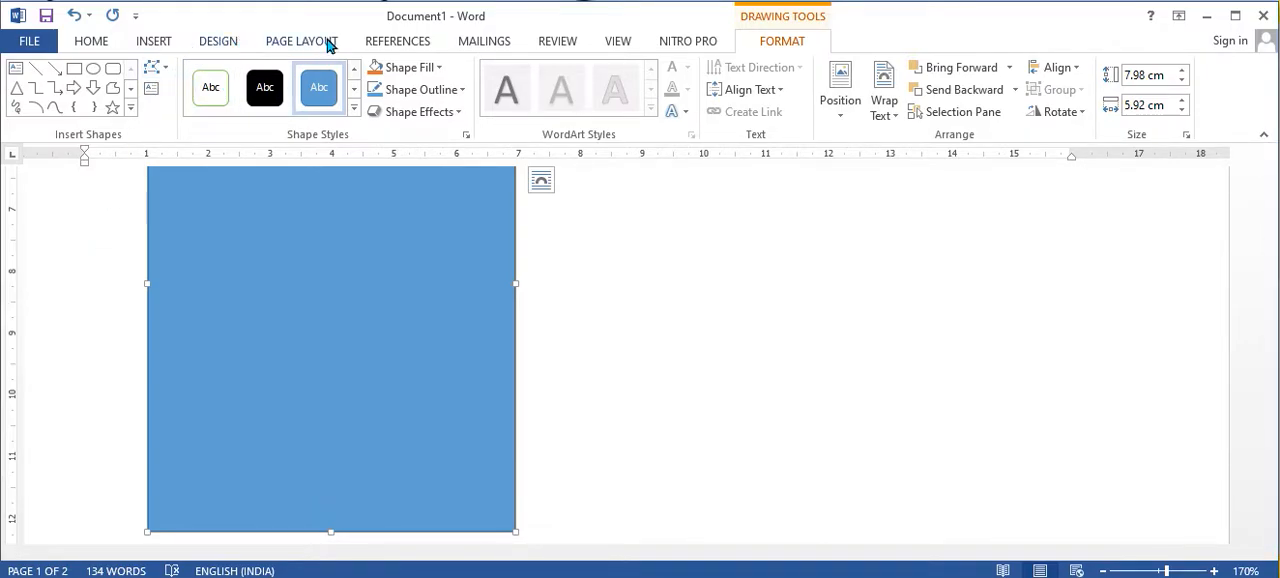
Step: Try to open the break options with the rectangle selected and delete the rectangle
click(324, 40)
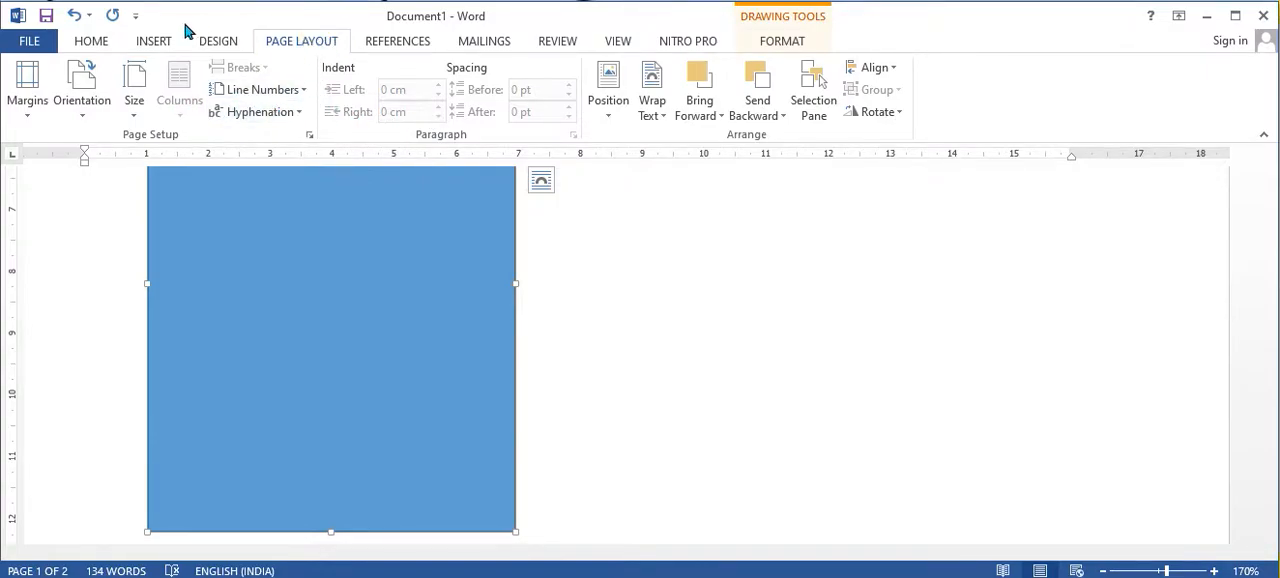
click(258, 67)
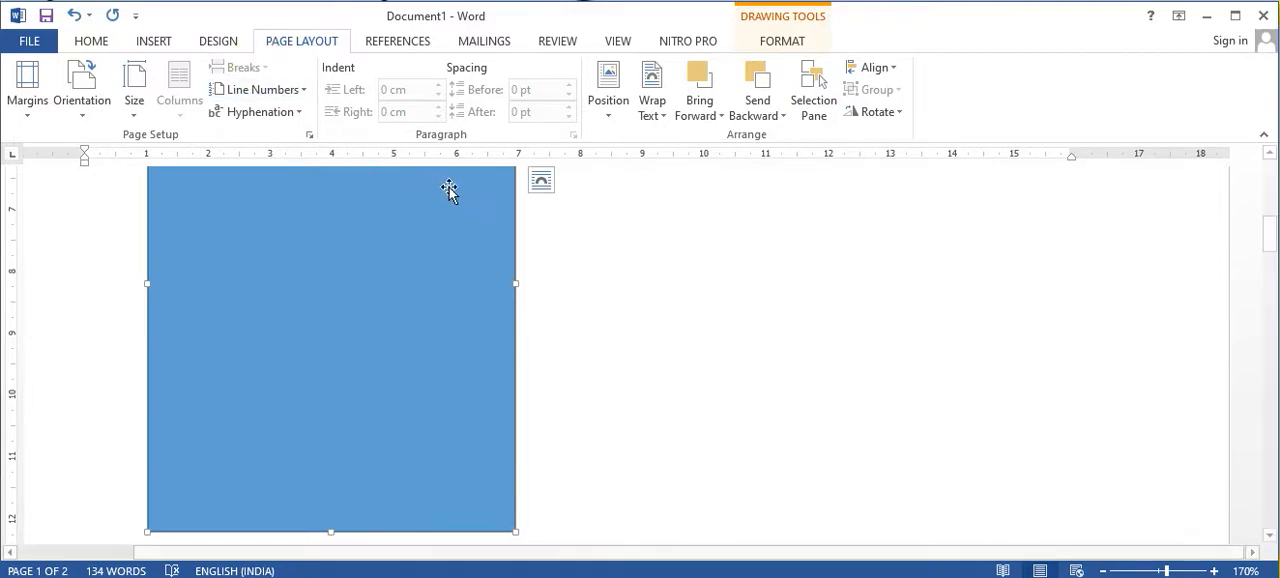
click(368, 304)
key(Delete)
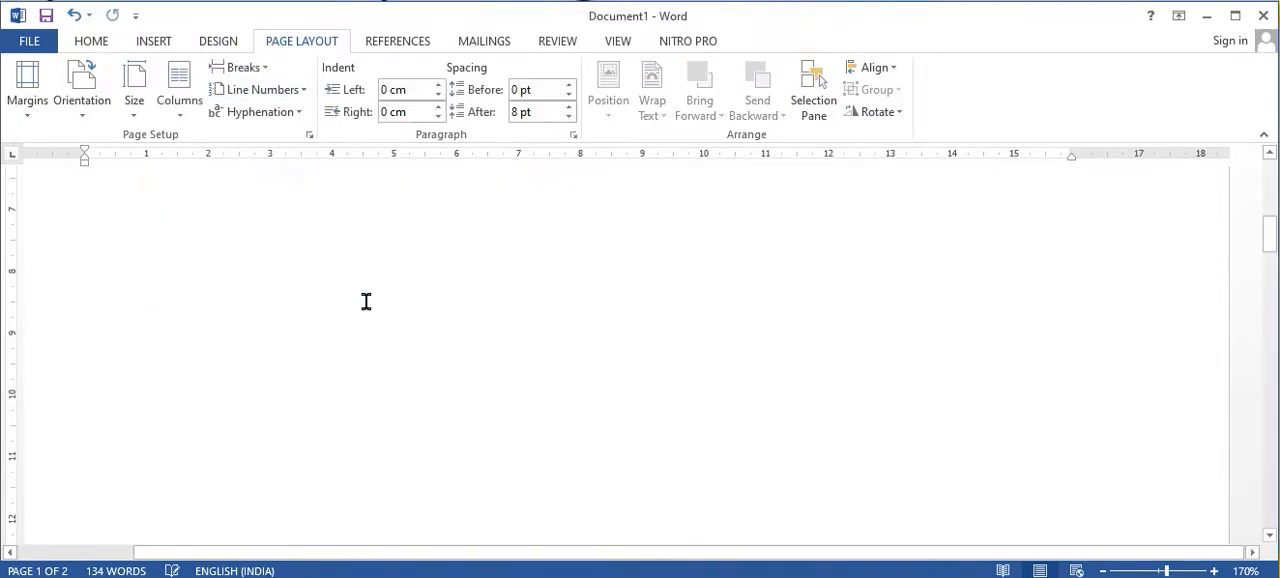
Step: Place the cursor before "You can separate the chapters" and review the available section break types
click(252, 69)
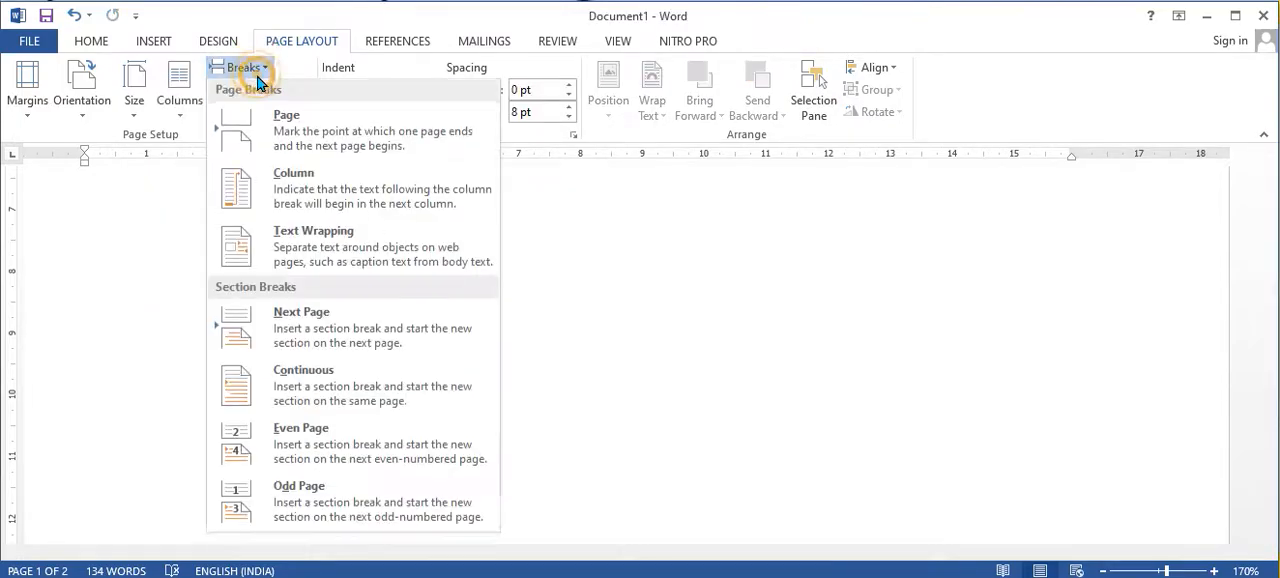
click(300, 370)
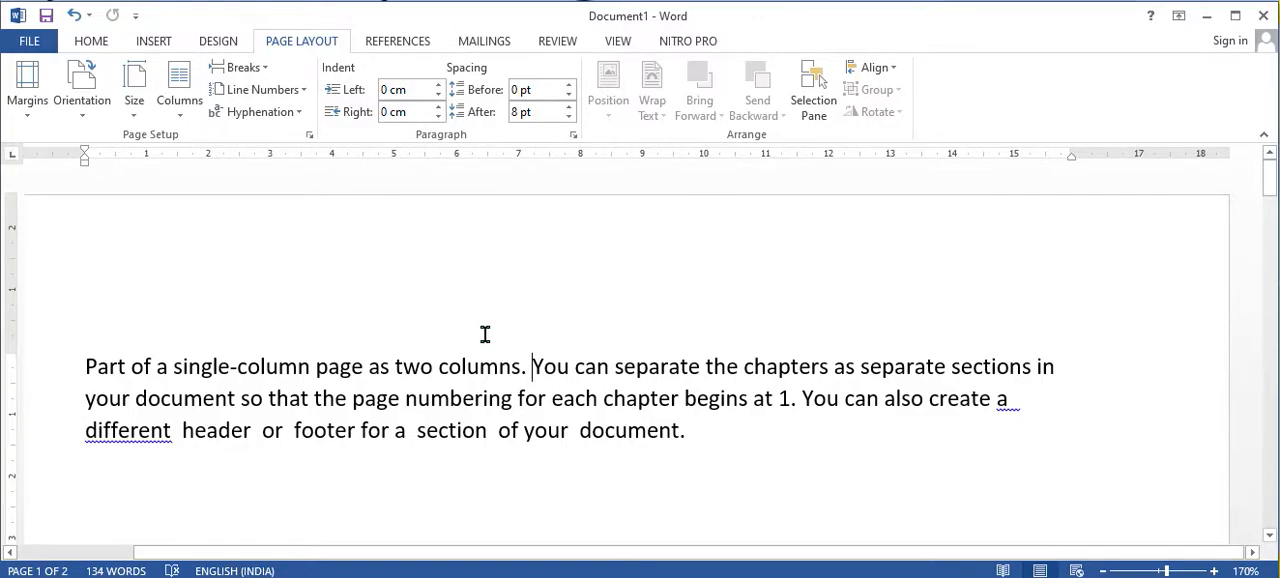
click(537, 366)
click(535, 367)
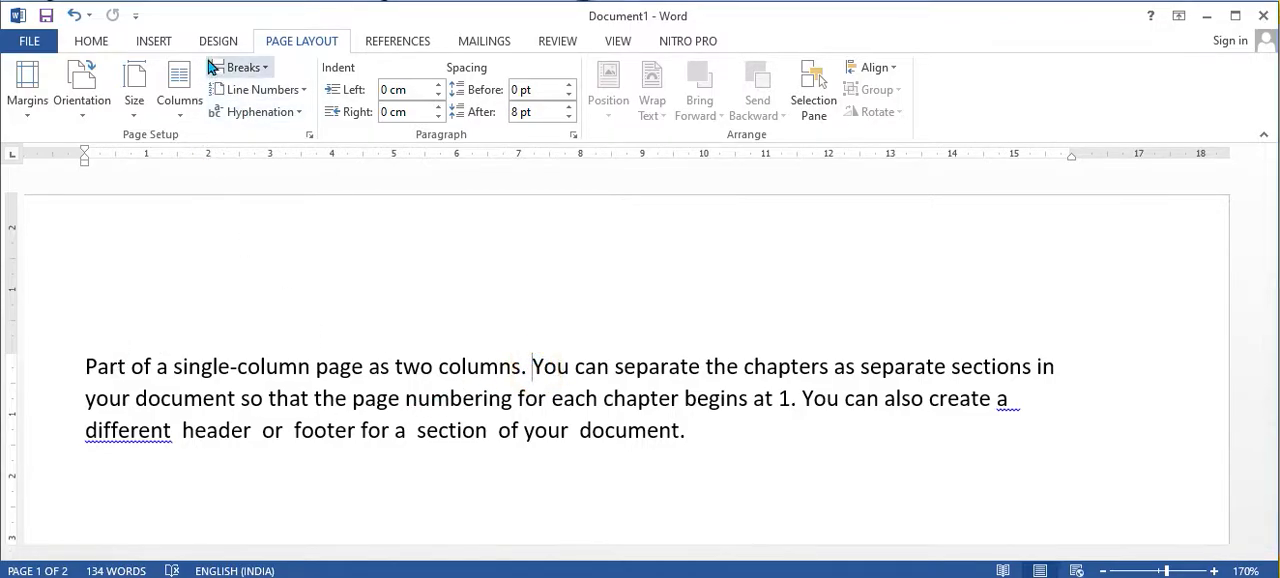
click(241, 67)
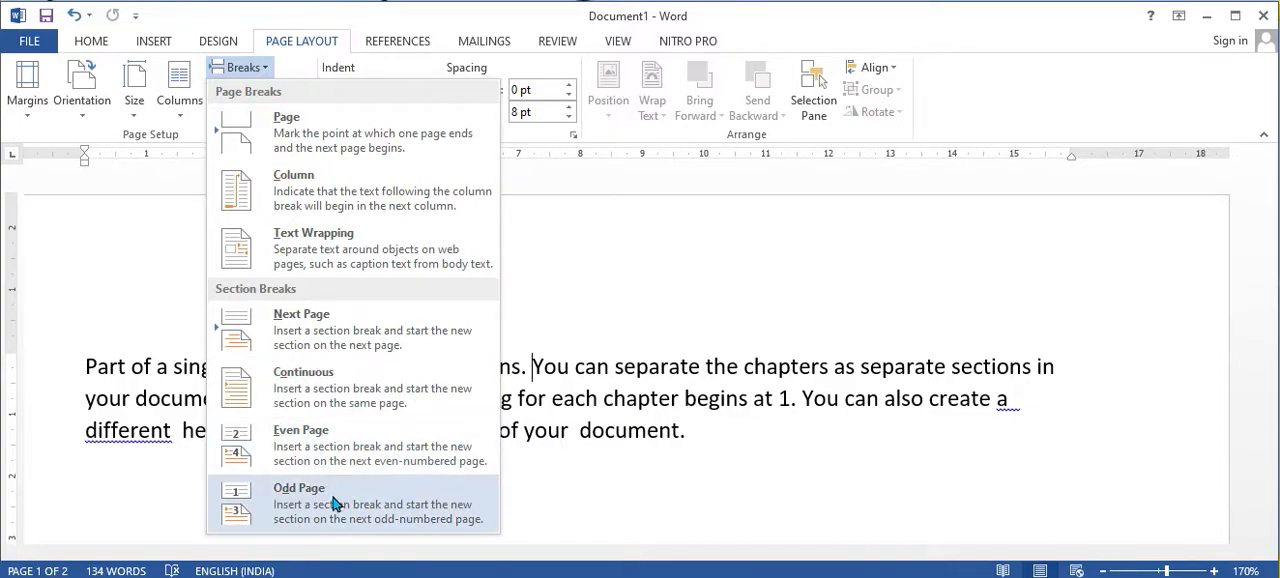
click(846, 538)
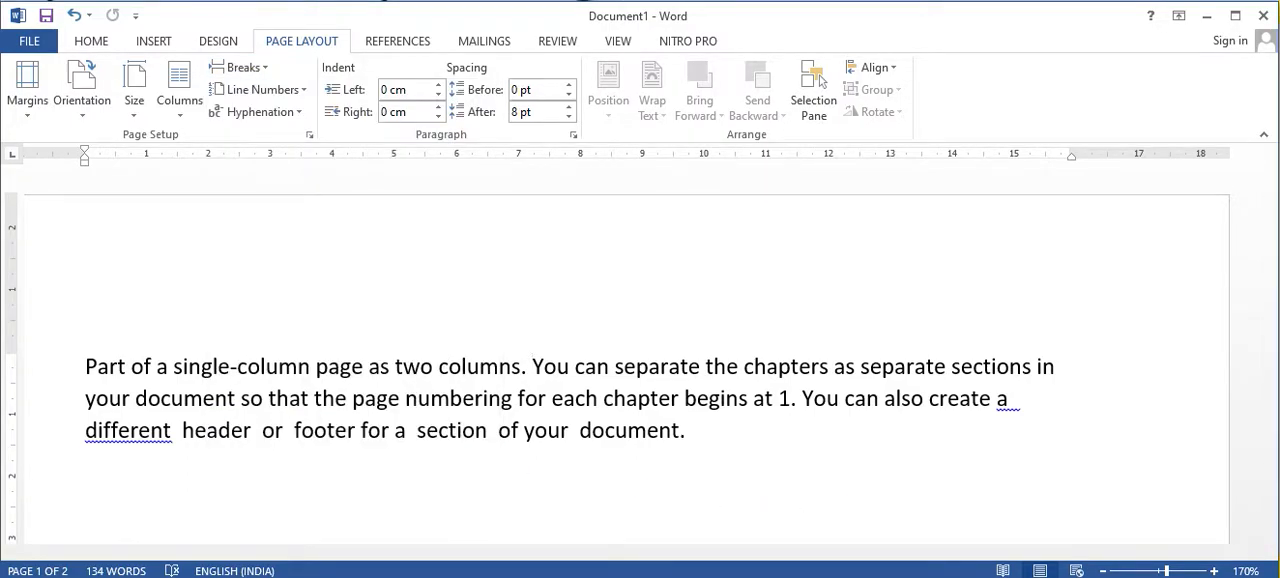
Step: Switch to the lesson document and read its explanation of using page breaks instead of repeated blank lines
mouse_move(660, 577)
click(719, 577)
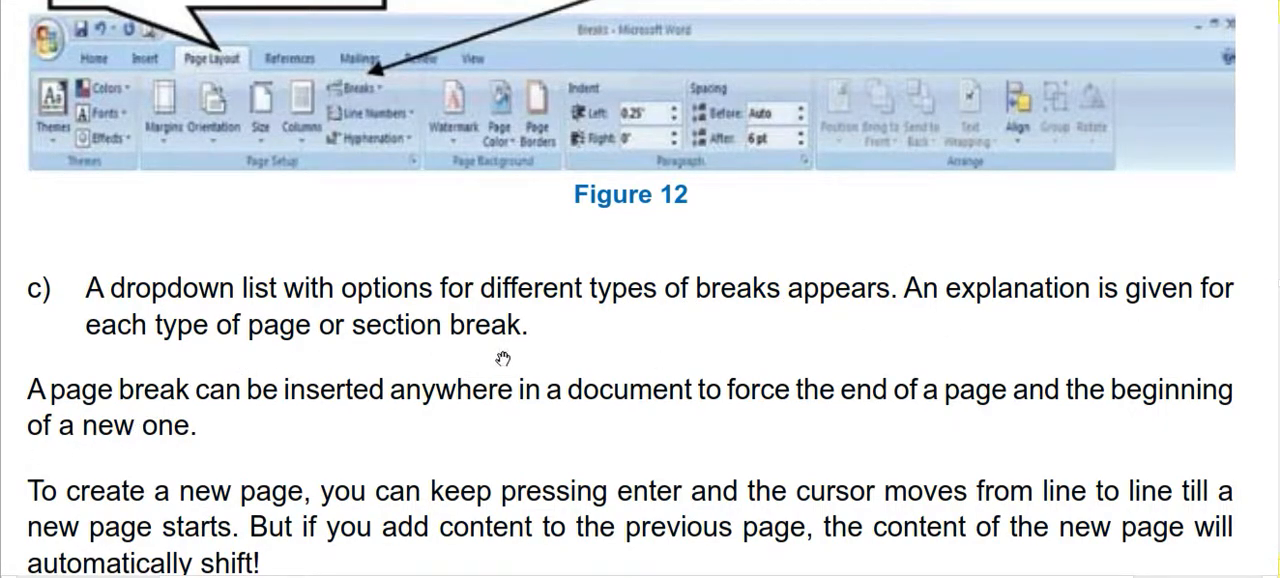
scroll(119, 371, down, 2)
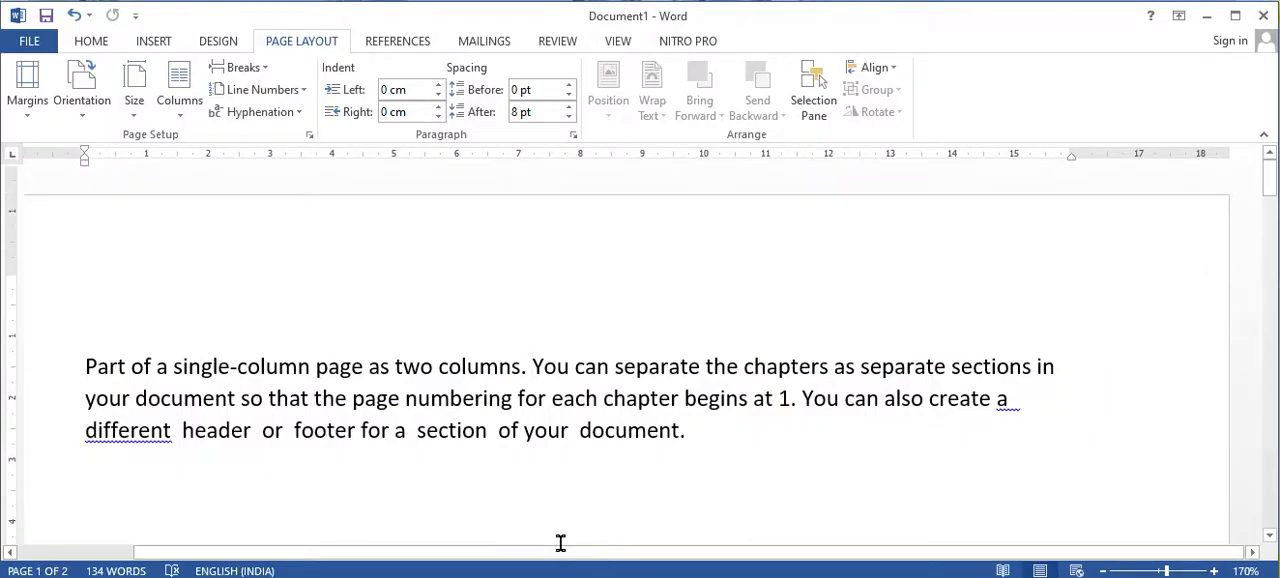
Step: Back in the Word document, add blank lines after "begins at 1." until the following sentence starts on the first line of page 2
scroll(565, 525, down, 5)
scroll(575, 492, up, 5)
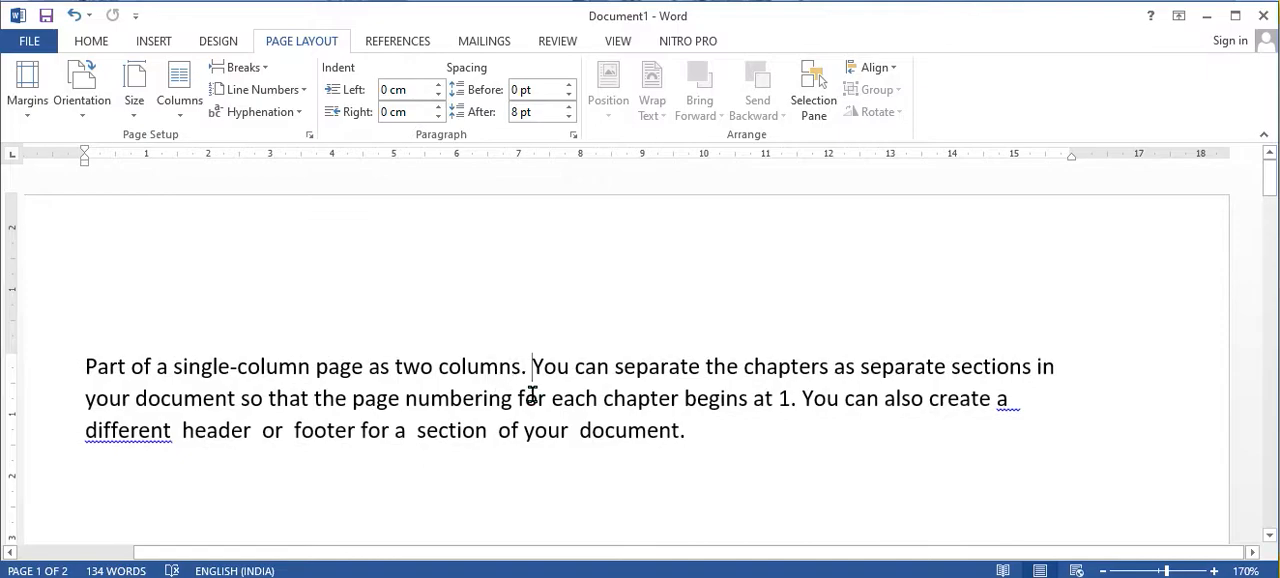
click(797, 398)
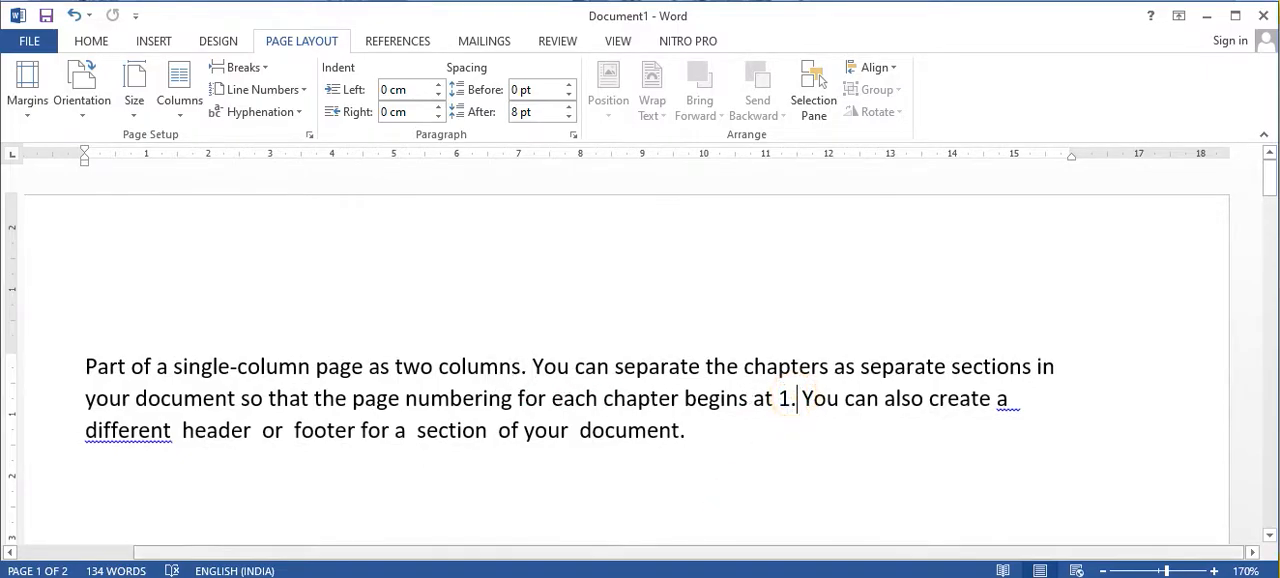
key(Return)
key(Return)
key(Return)
key(Return)
key(Return)
key(Return)
key(Return)
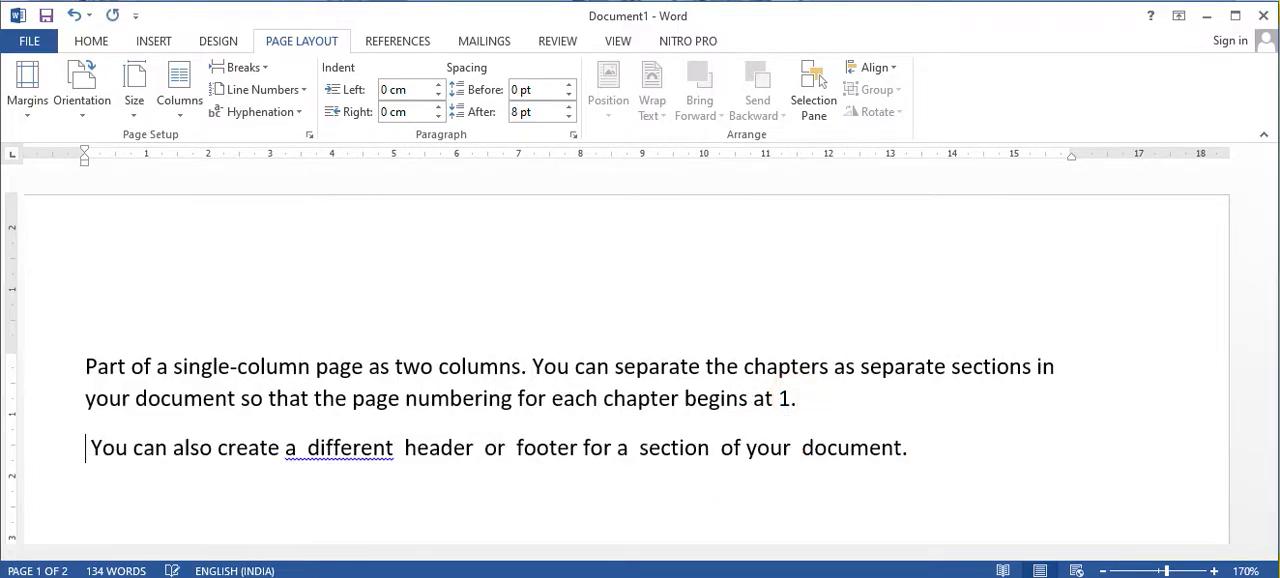
key(Return)
key(Return)
key(Return)
key(Return)
key(Return)
key(Return)
key(Return)
key(Return)
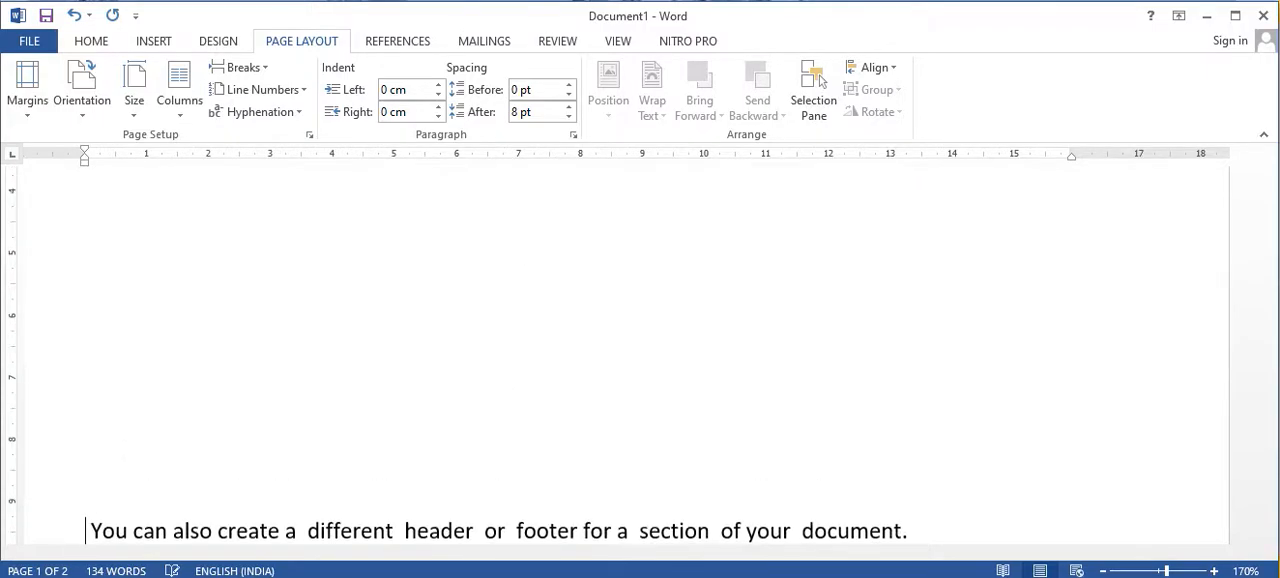
key(Return)
key(Return)
key(Return)
key(Return)
key(Return)
key(Return)
key(Return)
key(Return)
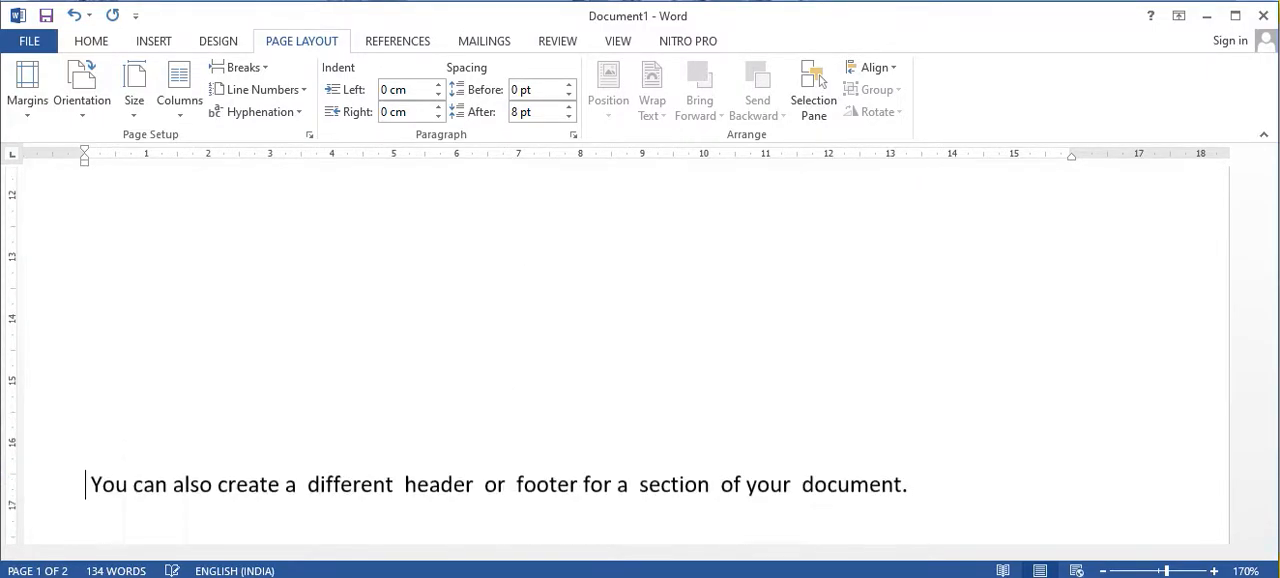
key(Return)
key(Return)
key(Return)
key(Return)
key(Return)
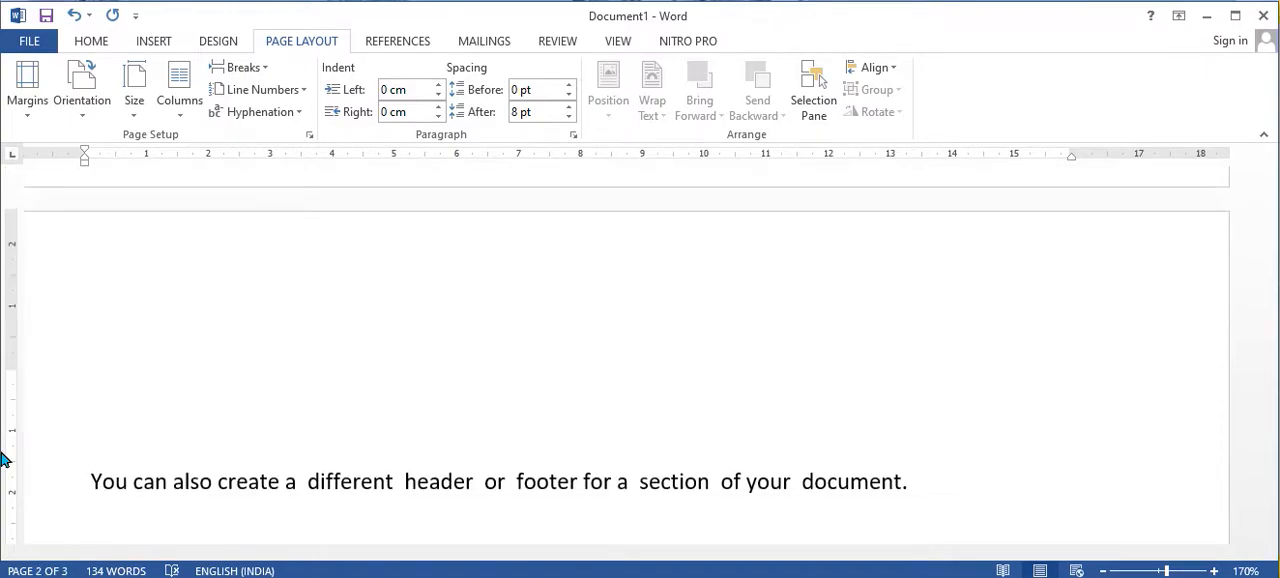
key(BackSpace)
key(BackSpace)
Step: Copy the two-line paragraph ending in "begins at 1." at the start of page 1
scroll(106, 238, up, 6)
scroll(420, 515, up, 5)
click(847, 397)
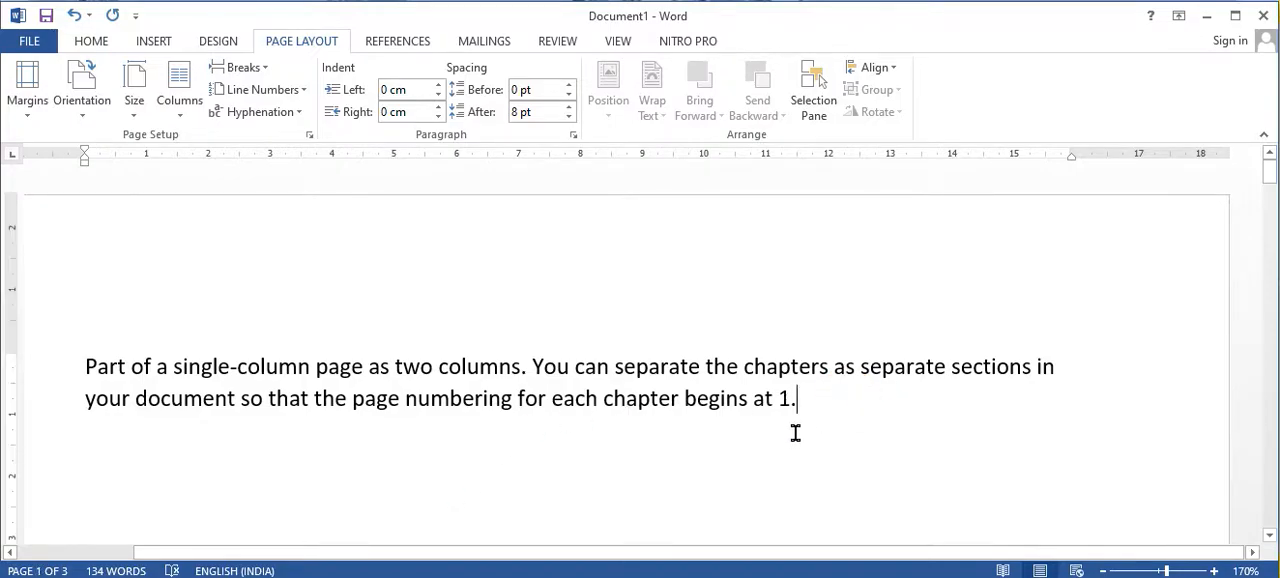
drag(814, 408, 66, 386)
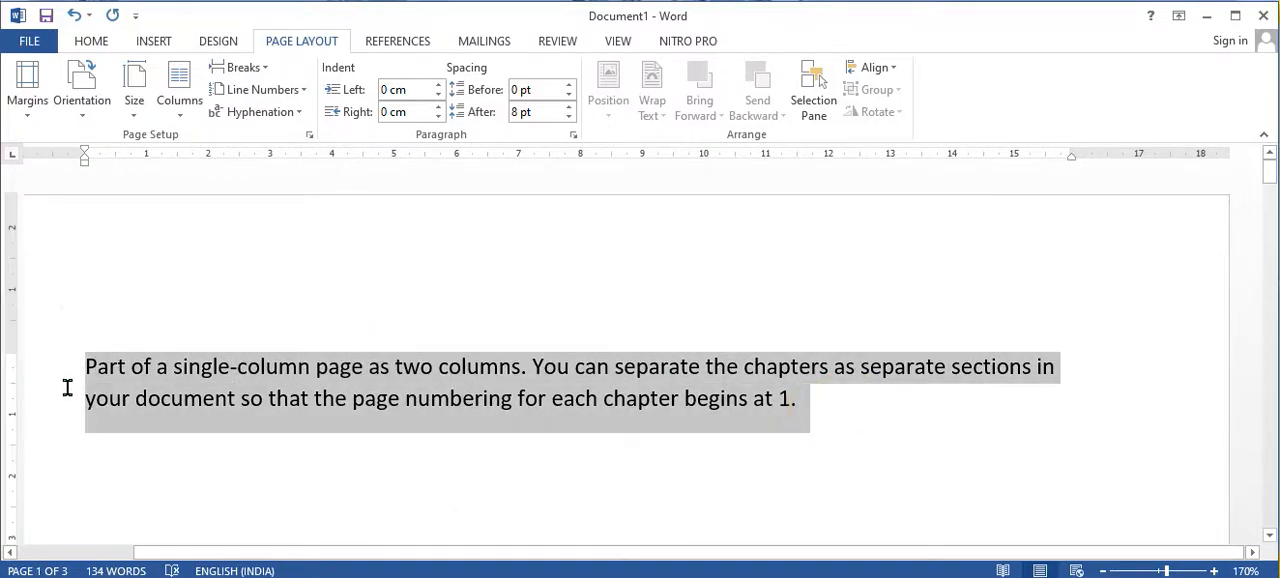
right_click(170, 428)
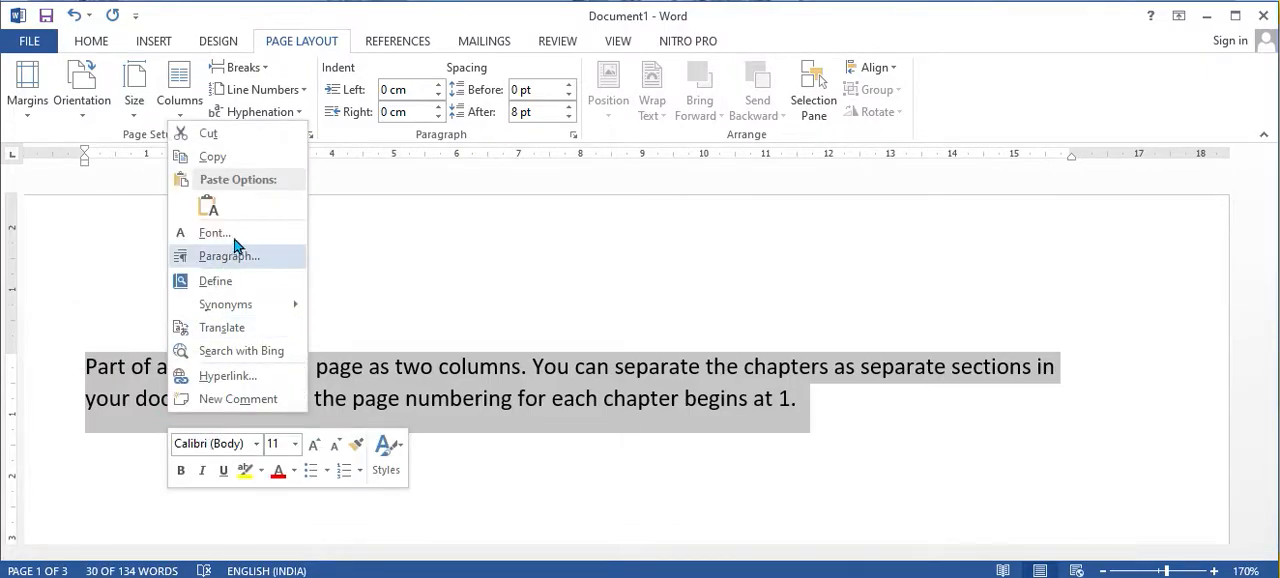
click(214, 158)
Step: Try to paste the copied paragraph into the blank lines on page 1
click(848, 420)
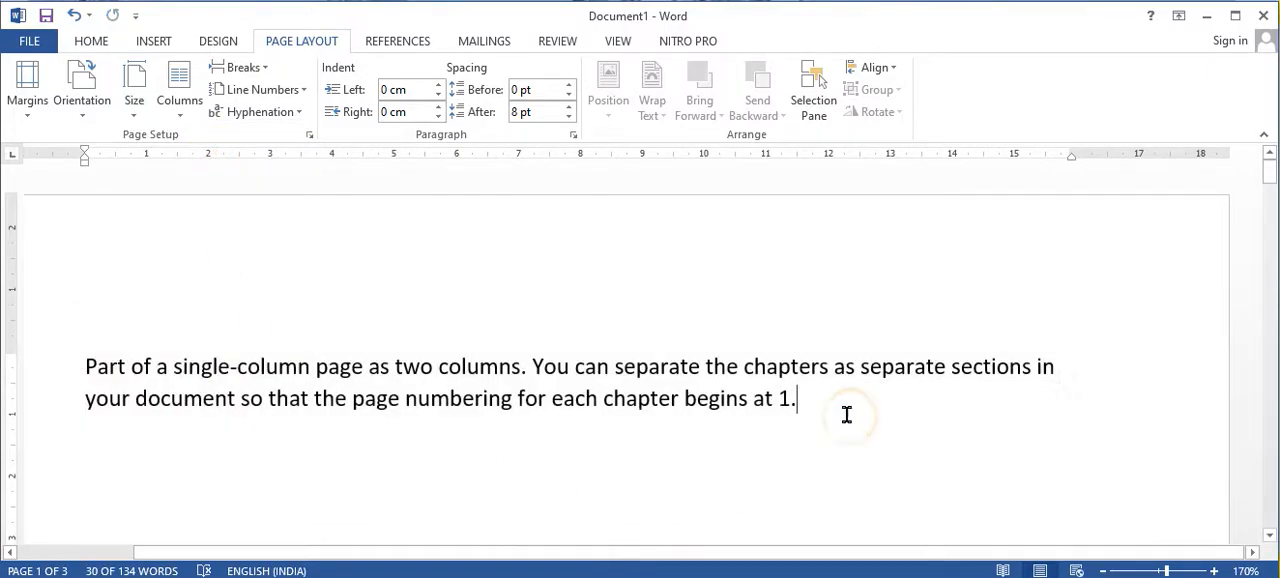
right_click(828, 408)
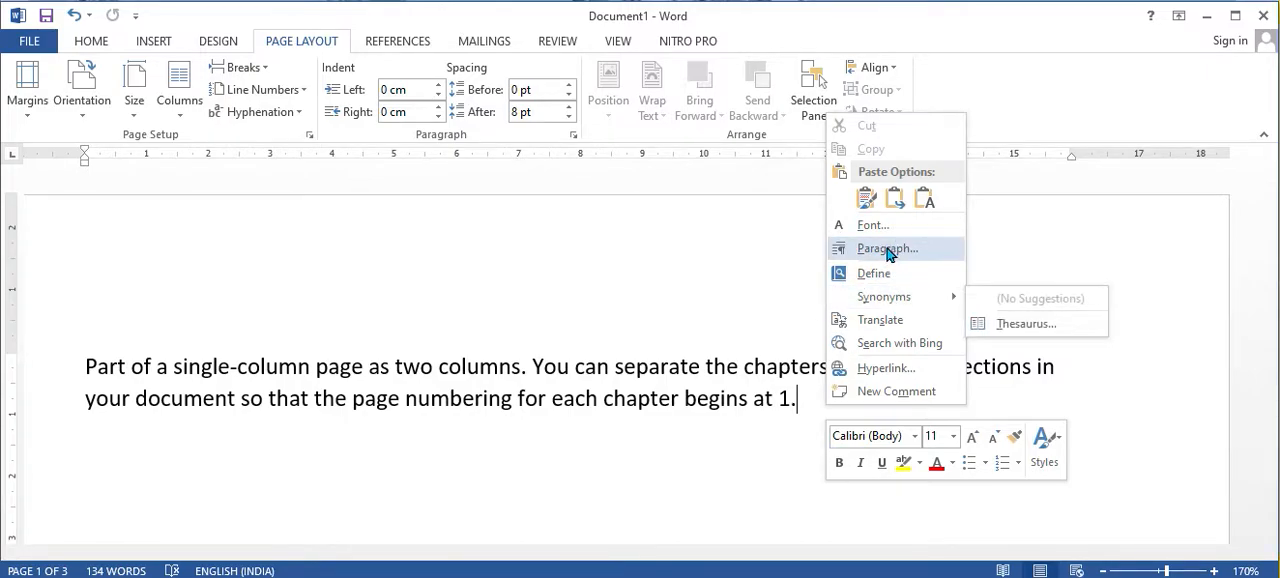
scroll(613, 512, down, 15)
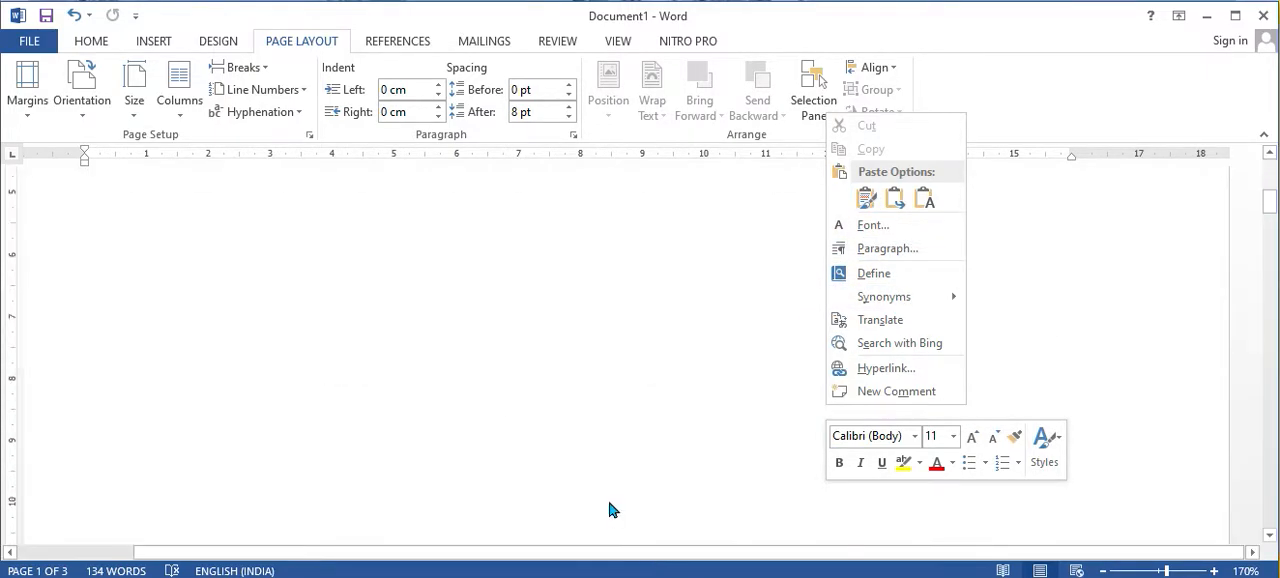
scroll(330, 500, up, 10)
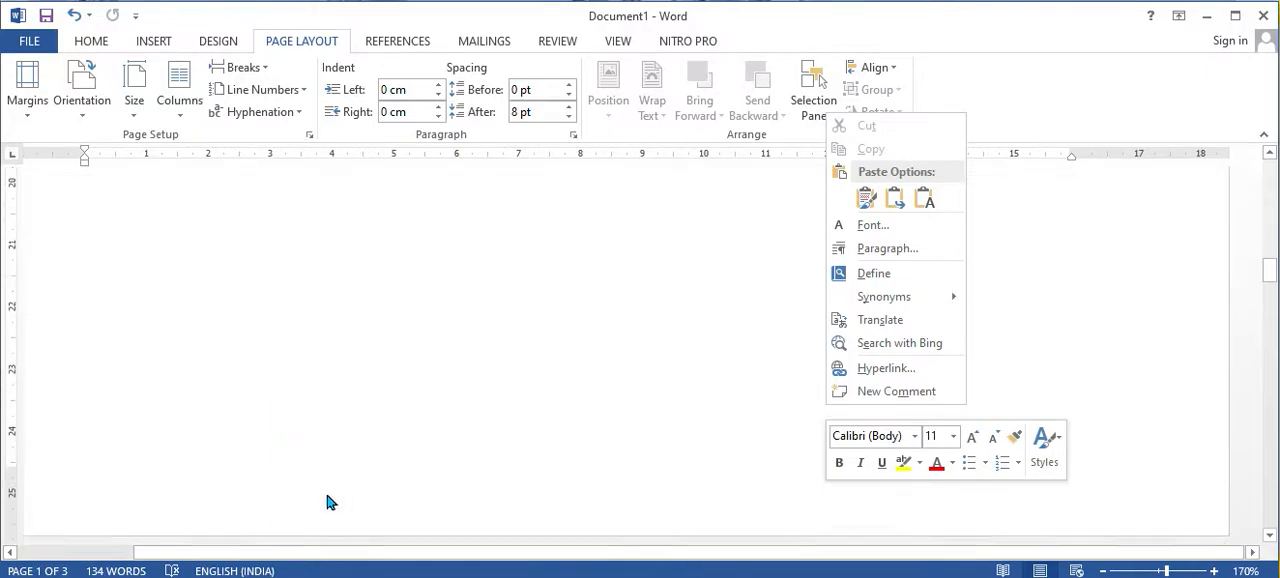
click(118, 316)
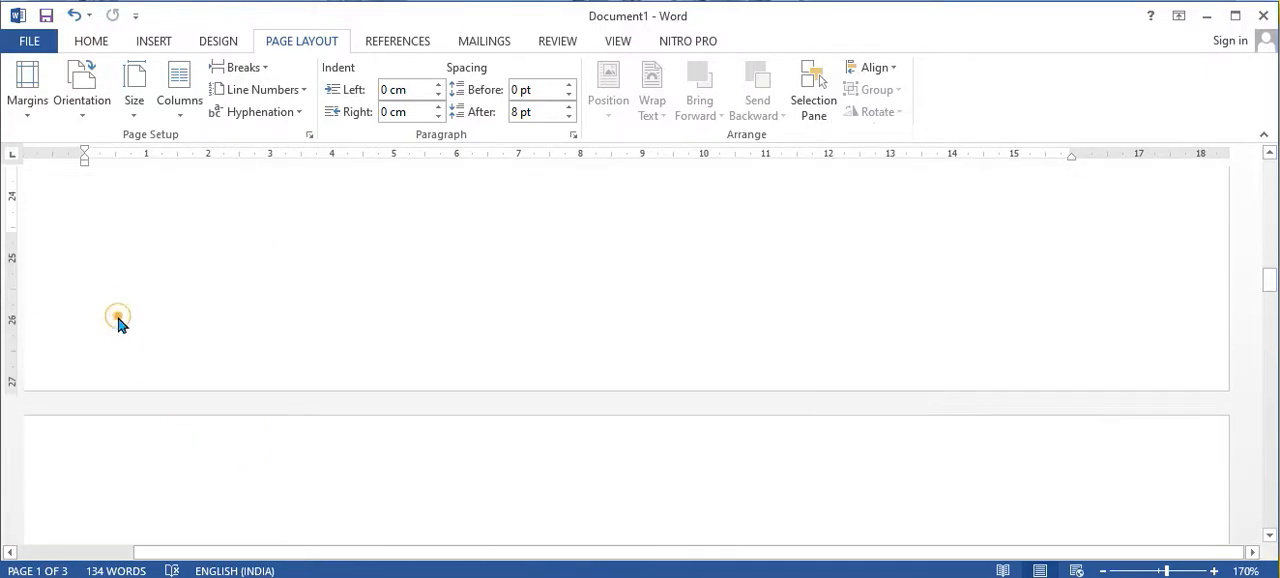
scroll(80, 366, up, 3)
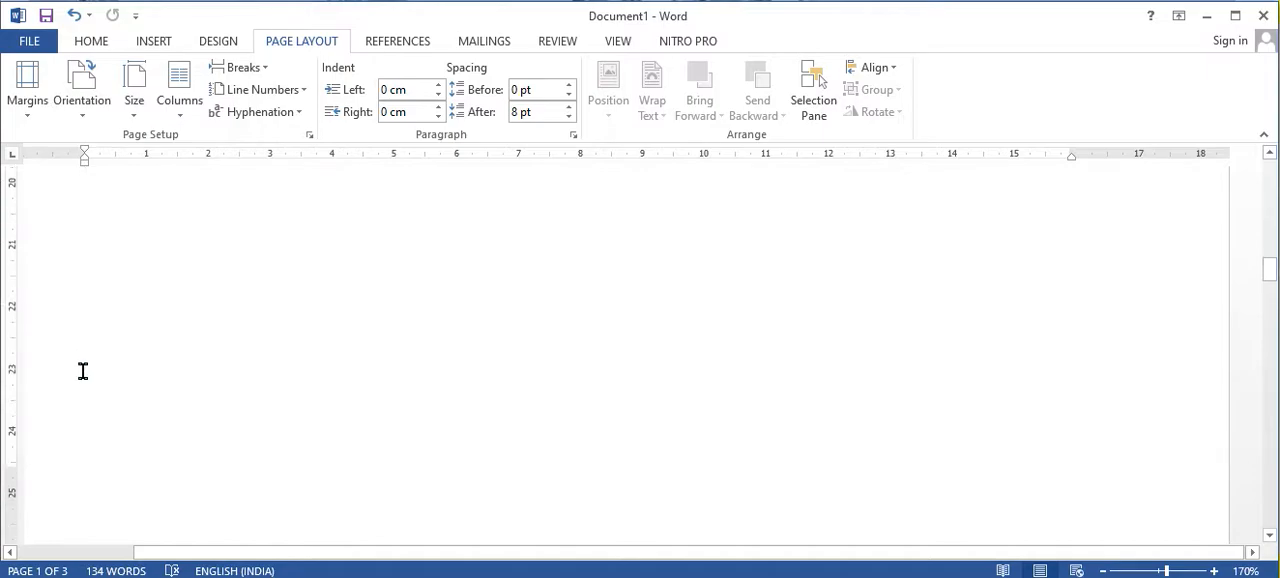
right_click(133, 416)
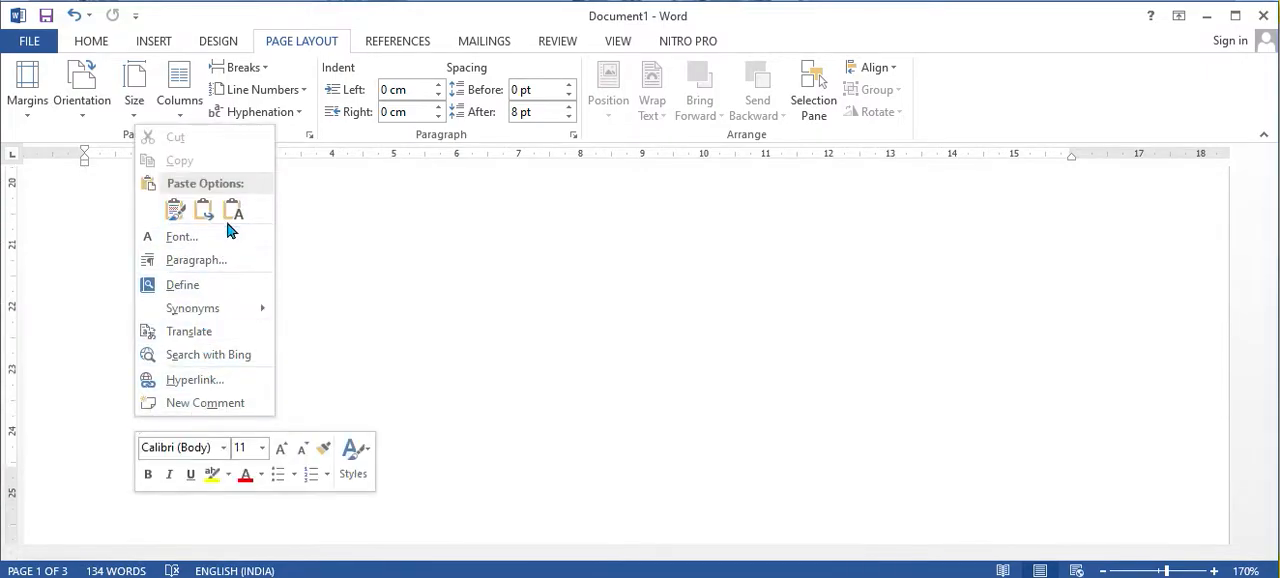
click(456, 346)
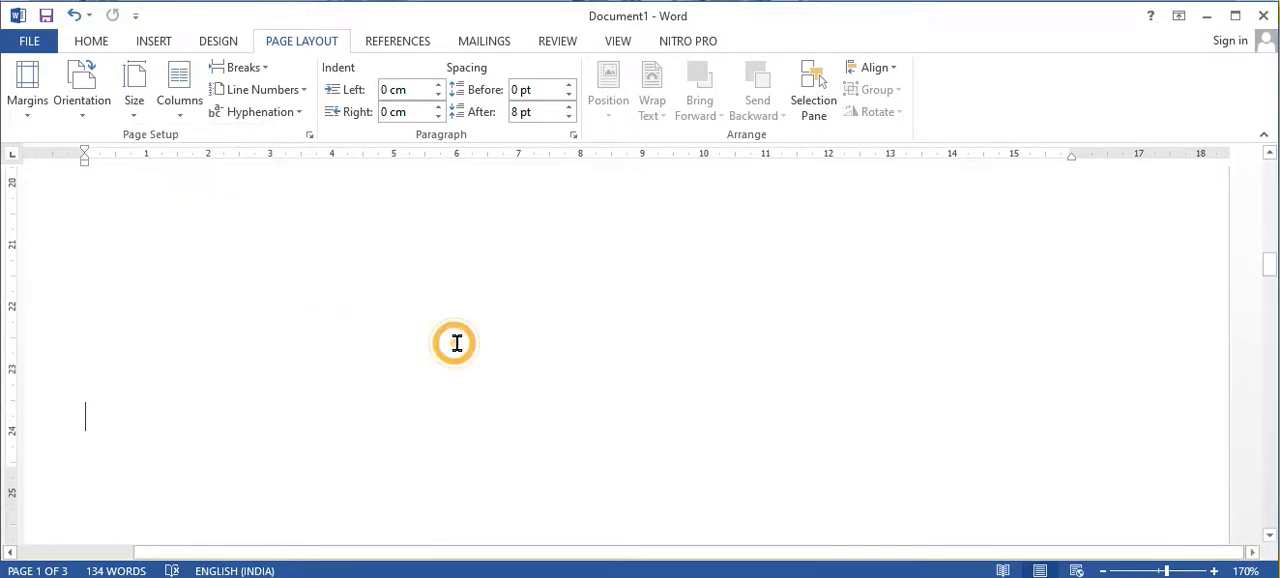
right_click(139, 352)
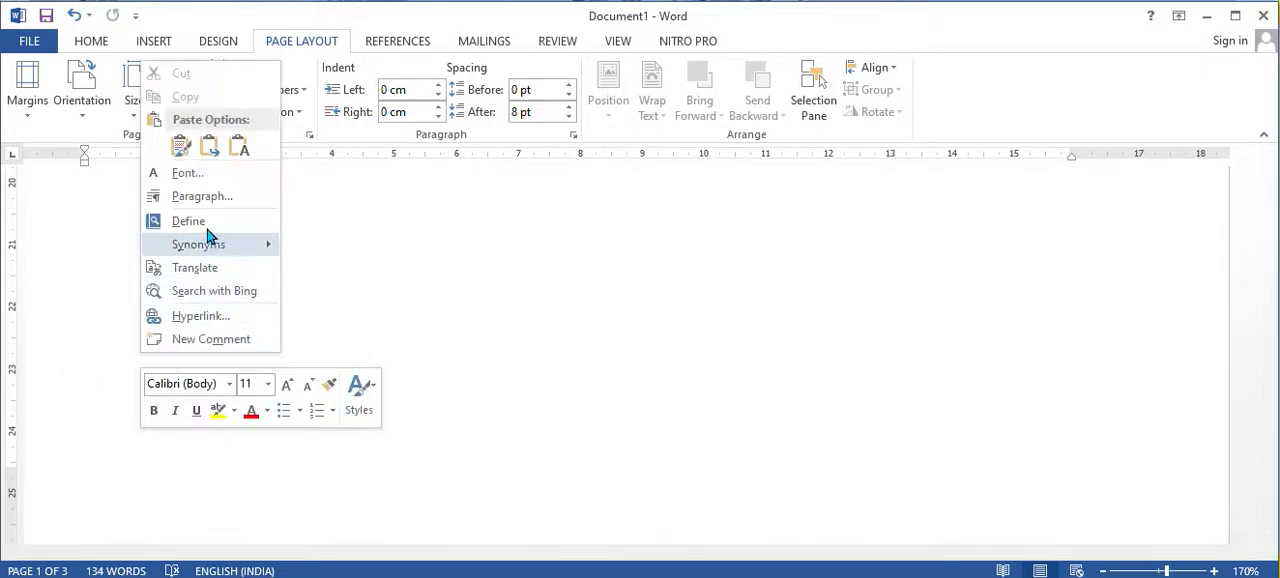
right_click(73, 366)
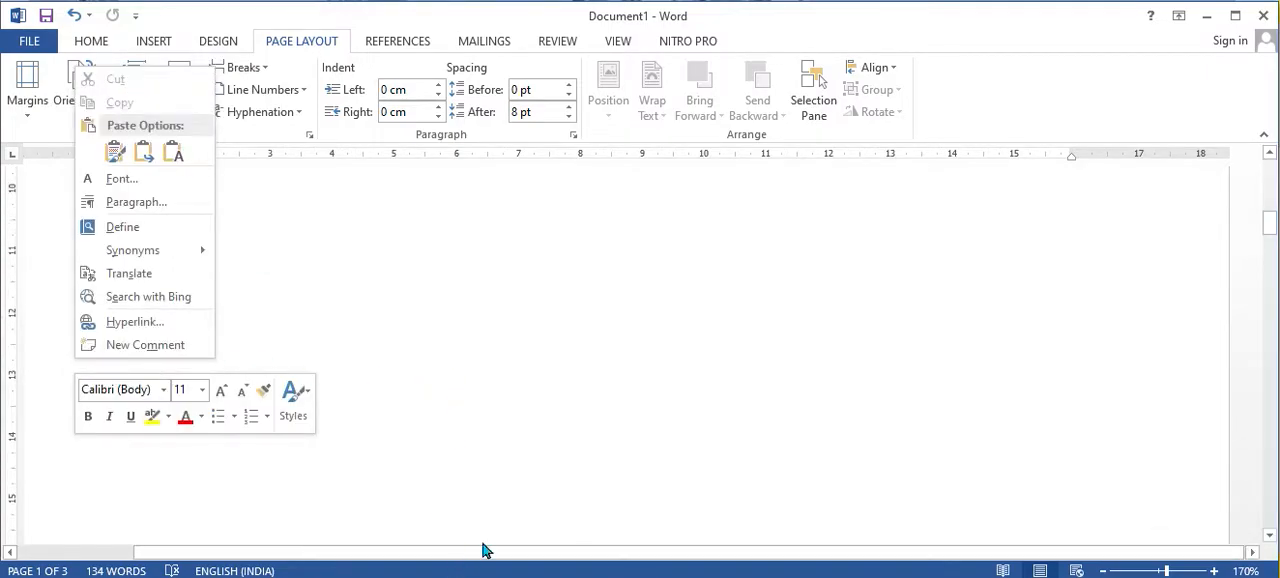
scroll(420, 300, down, 5)
click(828, 419)
scroll(828, 419, up, 15)
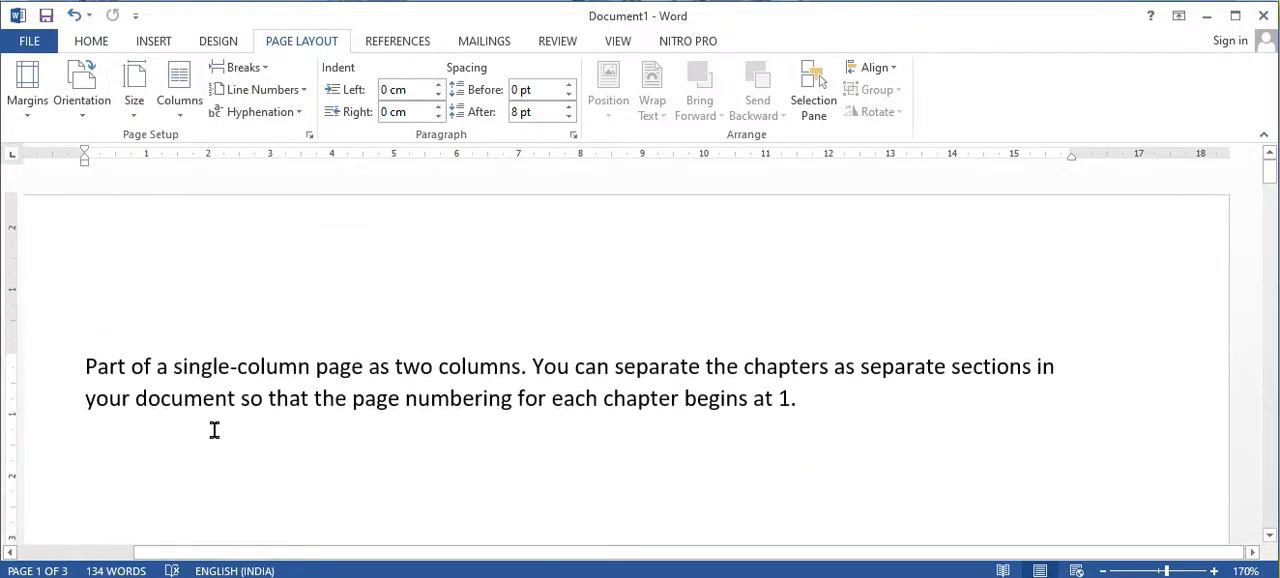
Step: Copy the text from "Part of a single-column page" through "for each chapter" on page 1
drag(78, 366, 683, 420)
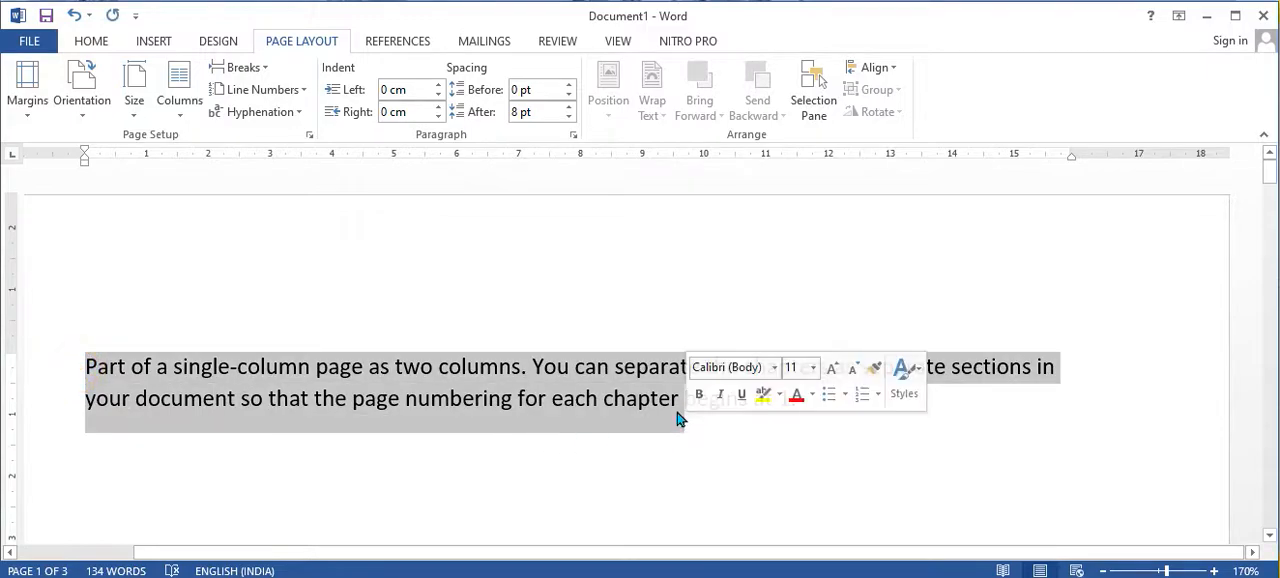
right_click(577, 402)
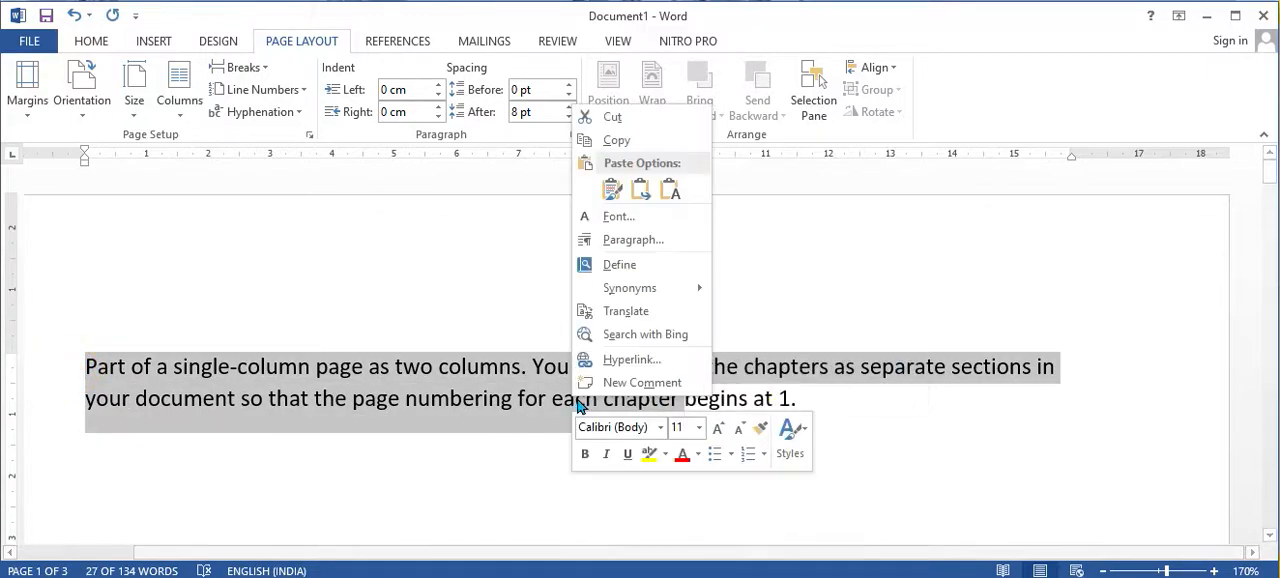
click(617, 141)
Step: Paste the copied text on a blank line in the lower part of page 1, keeping its source formatting
scroll(302, 354, down, 3)
scroll(302, 354, down, 20)
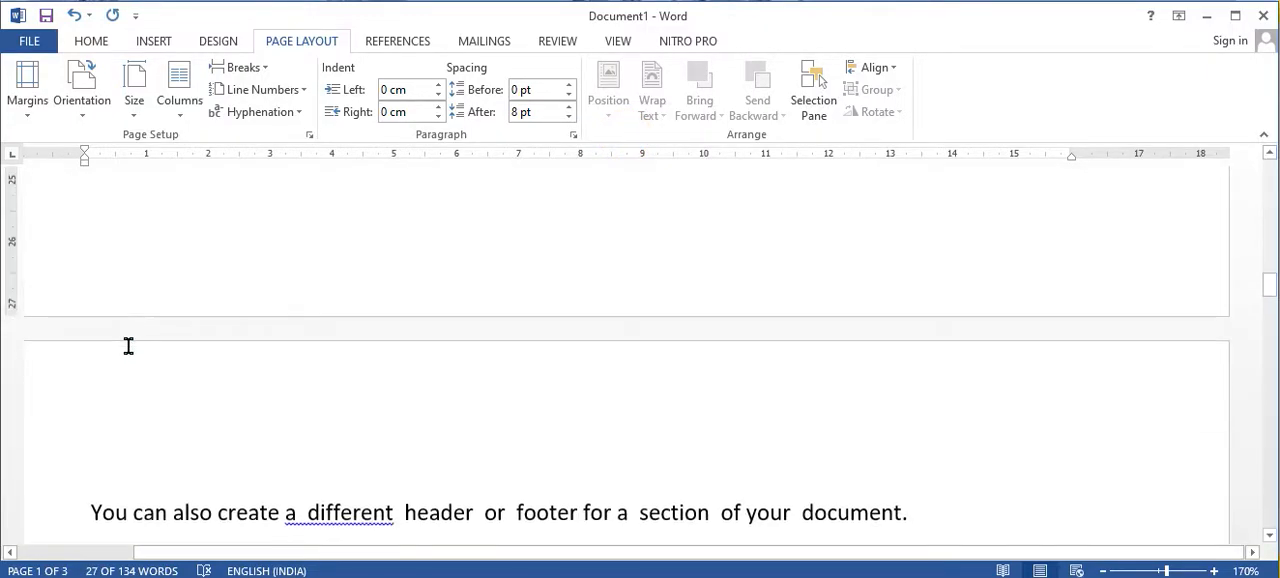
click(82, 370)
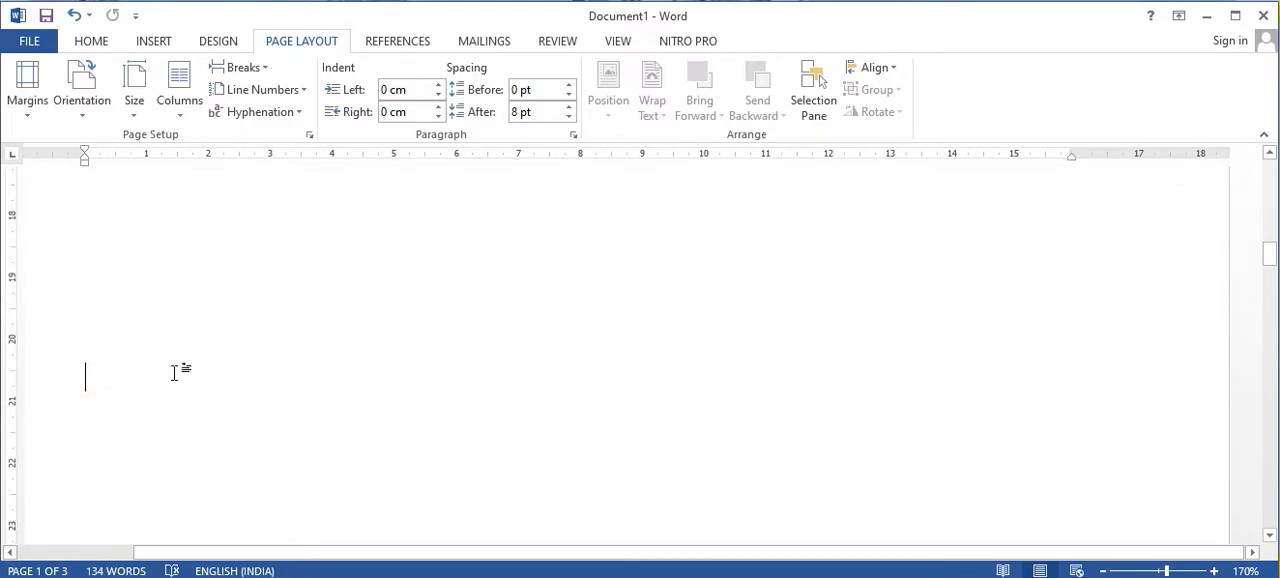
right_click(181, 375)
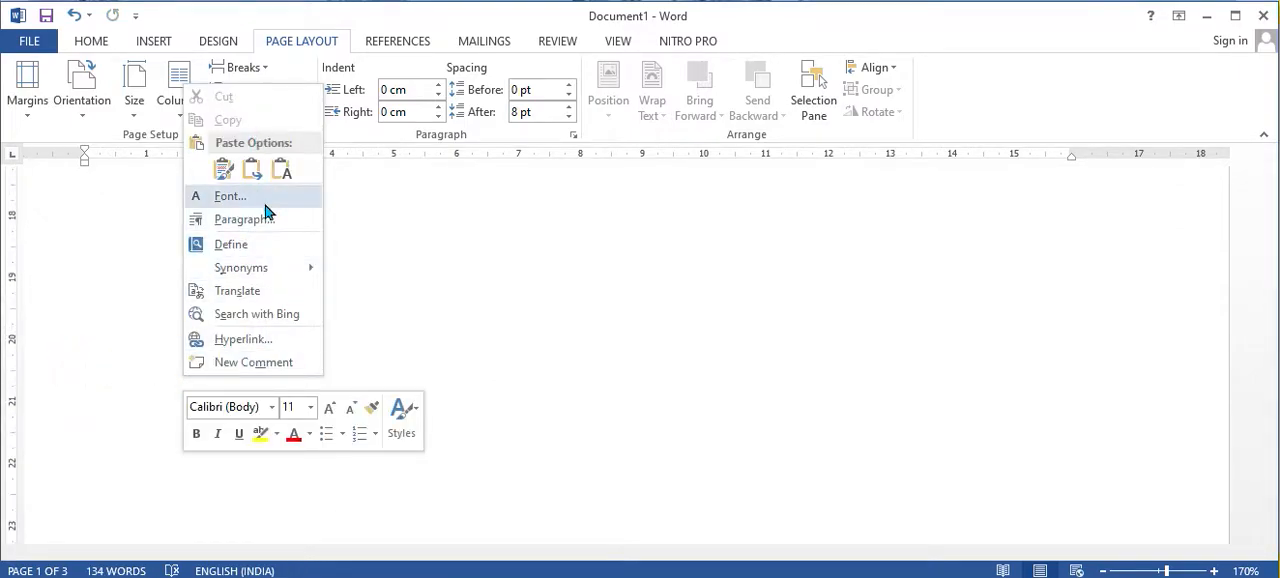
click(222, 168)
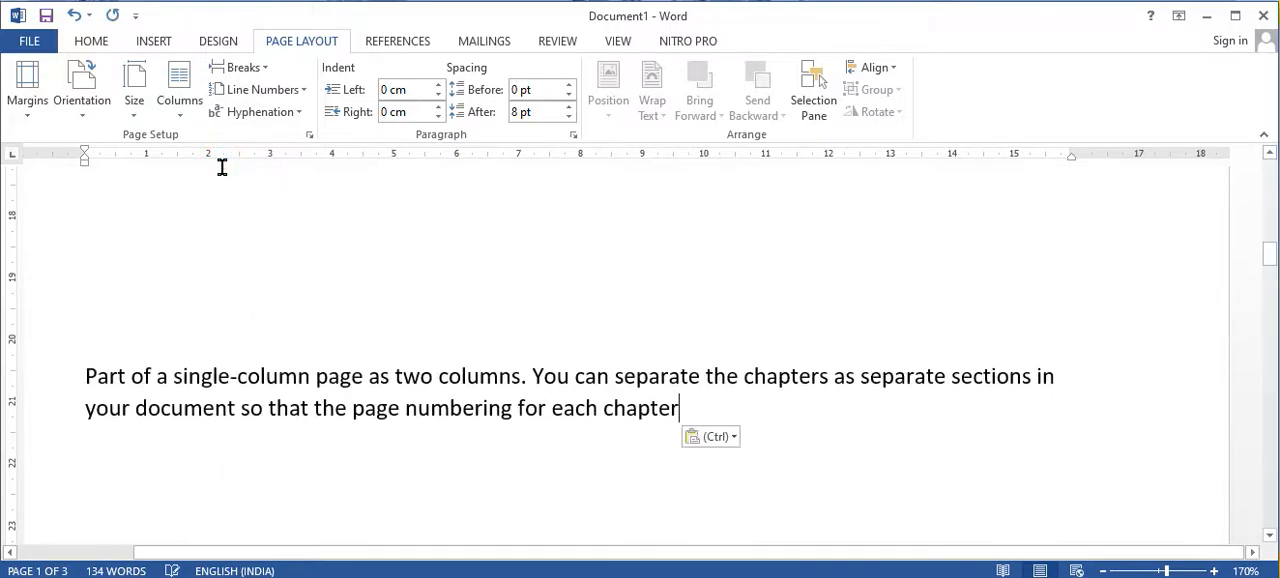
scroll(634, 525, up, 11)
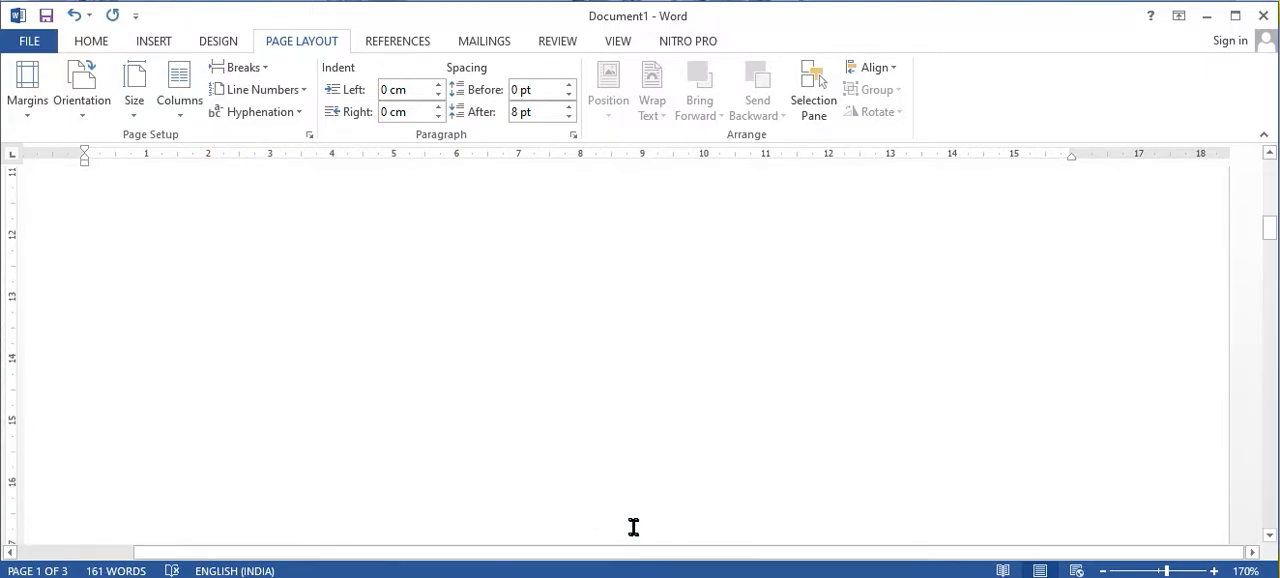
scroll(501, 504, up, 2)
scroll(509, 366, down, 3)
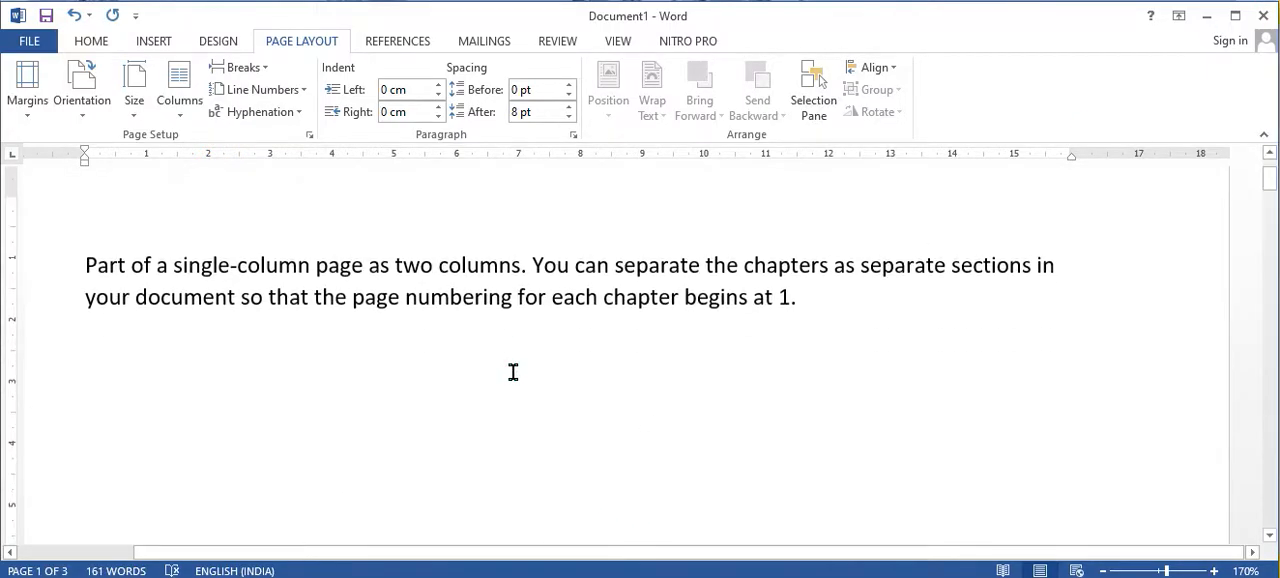
Step: Switch the document to Web Layout view, zoom out to 70%, and examine the spacing between the text blocks
scroll(512, 367, down, 3)
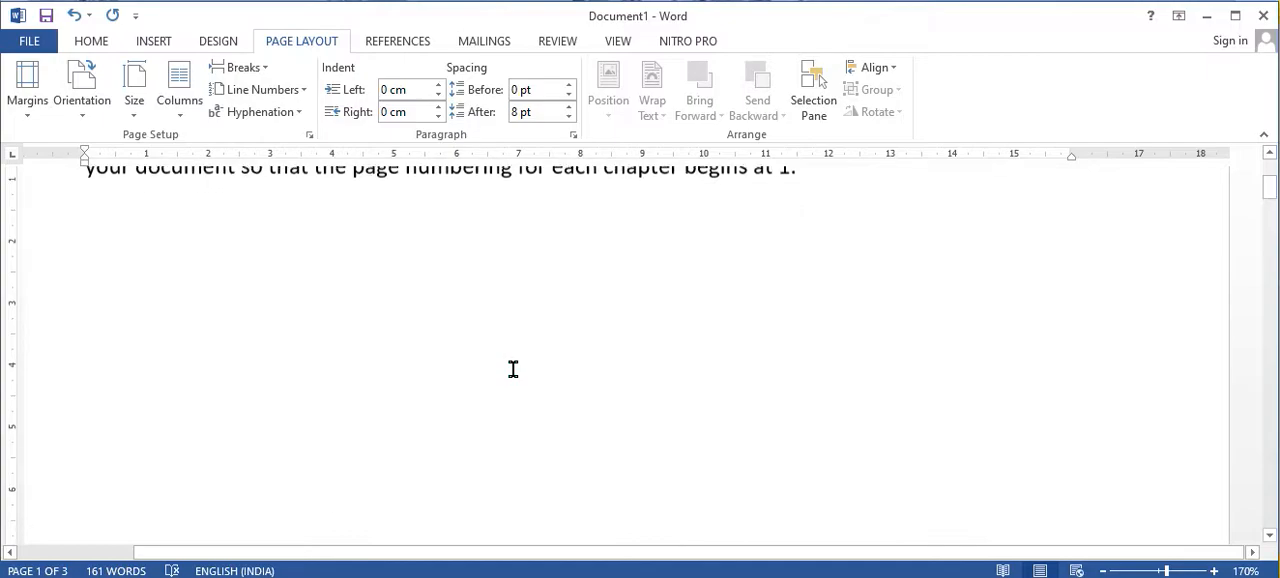
click(1094, 569)
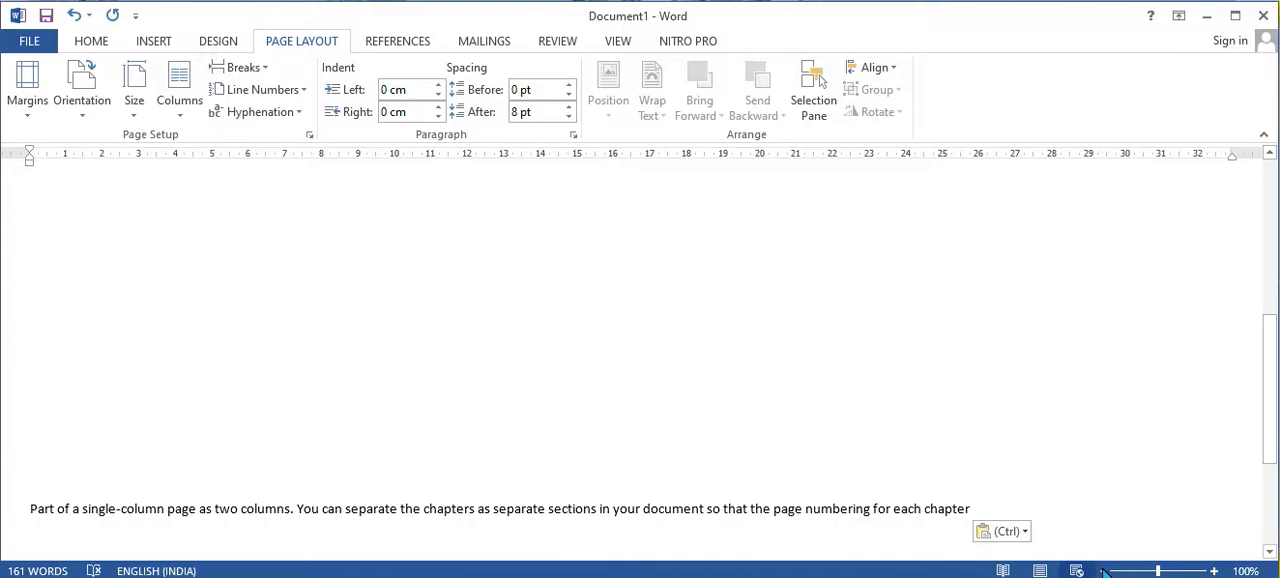
click(1103, 570)
click(1103, 570)
click(1103, 570)
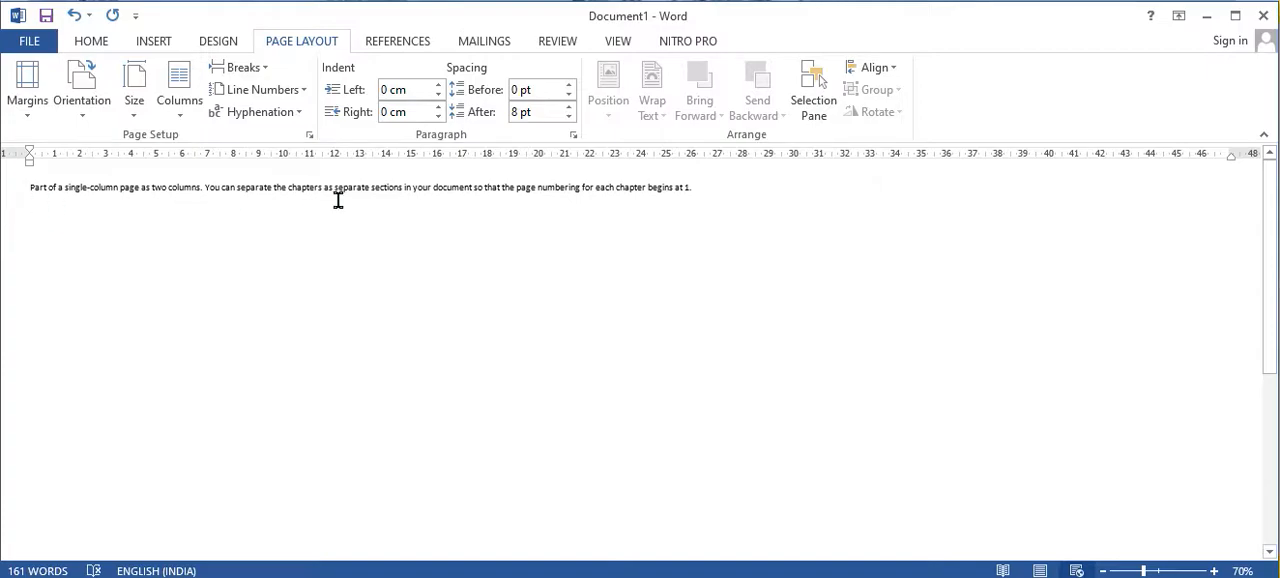
scroll(426, 237, down, 10)
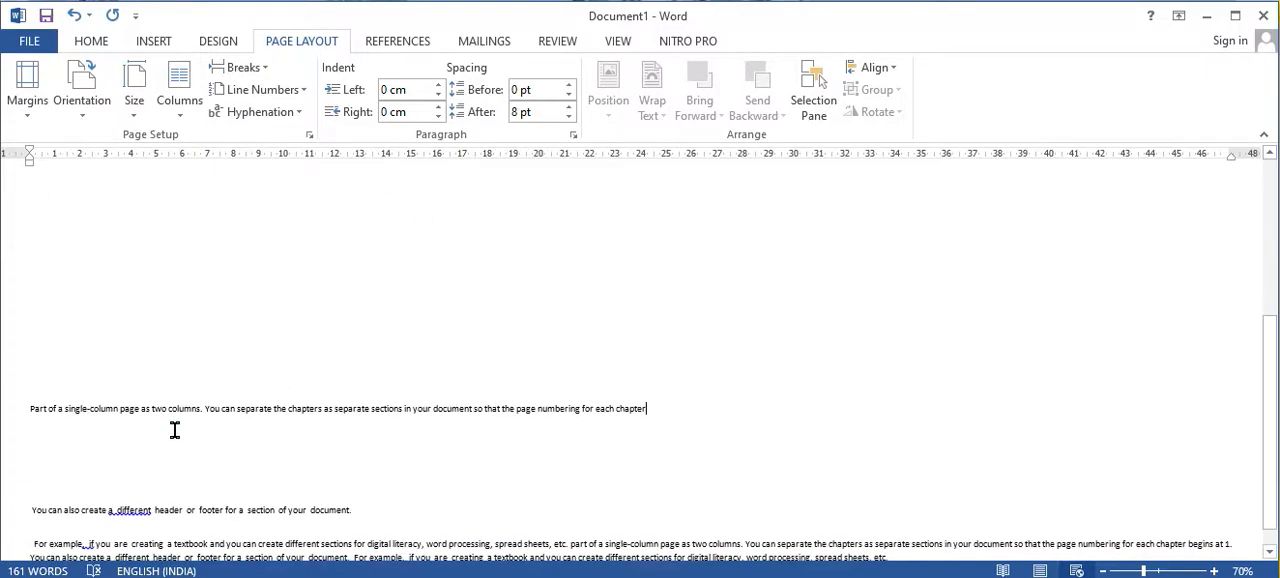
scroll(174, 430, down, 1)
scroll(169, 434, up, 10)
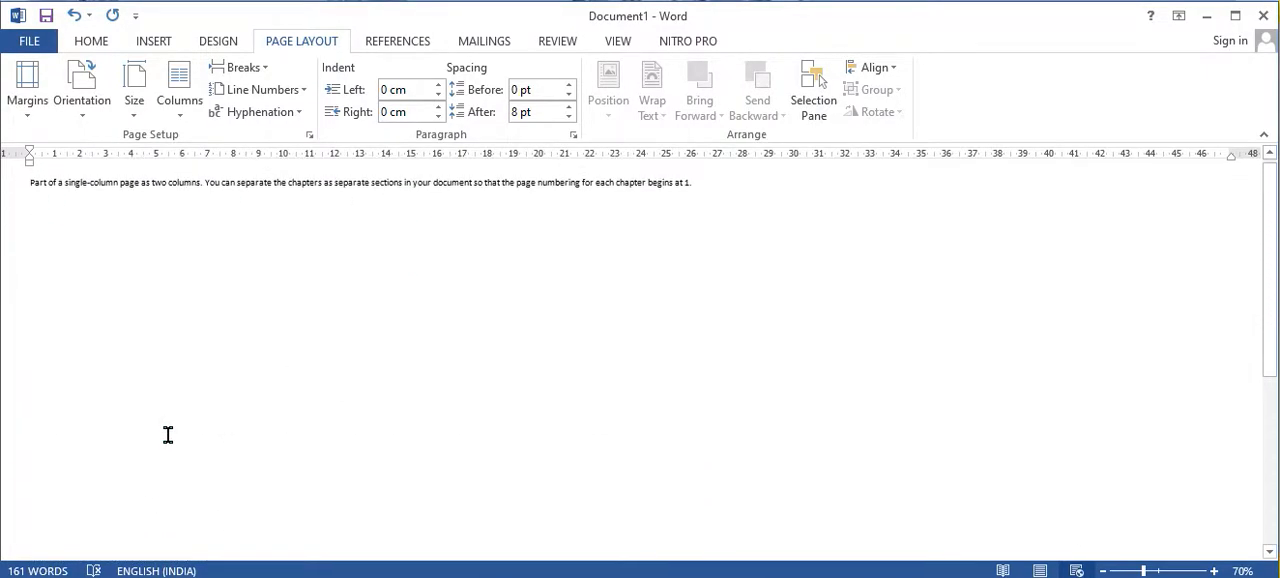
Step: Paste the copied text, keeping its source formatting, on a blank line a few lines below the first paragraph
click(1214, 570)
click(1214, 570)
click(1214, 570)
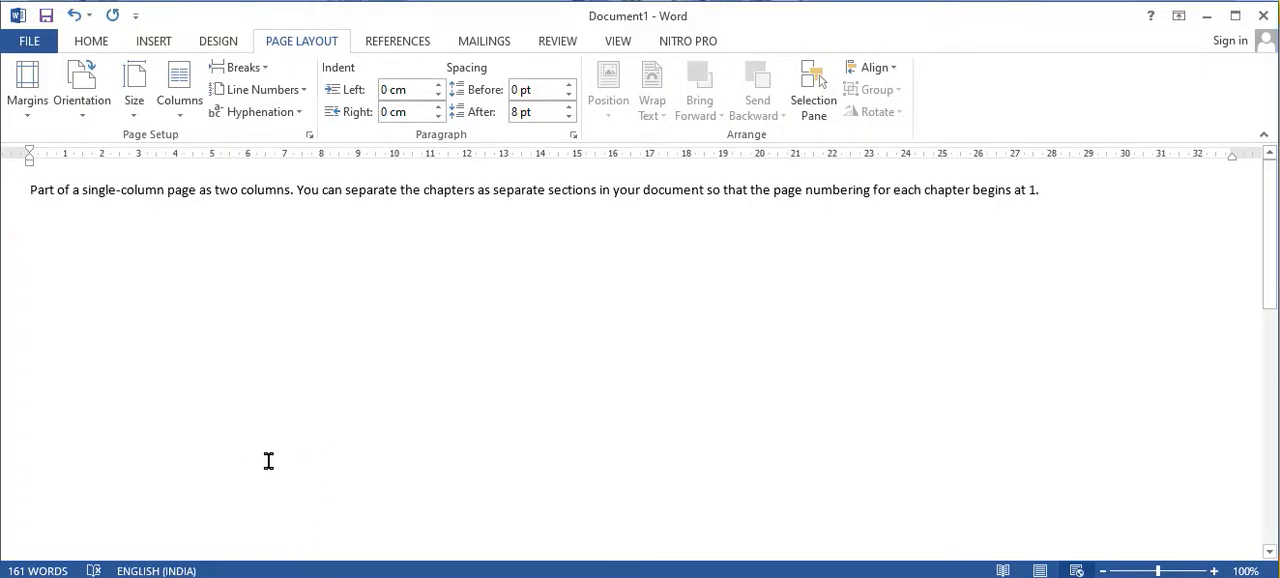
right_click(403, 328)
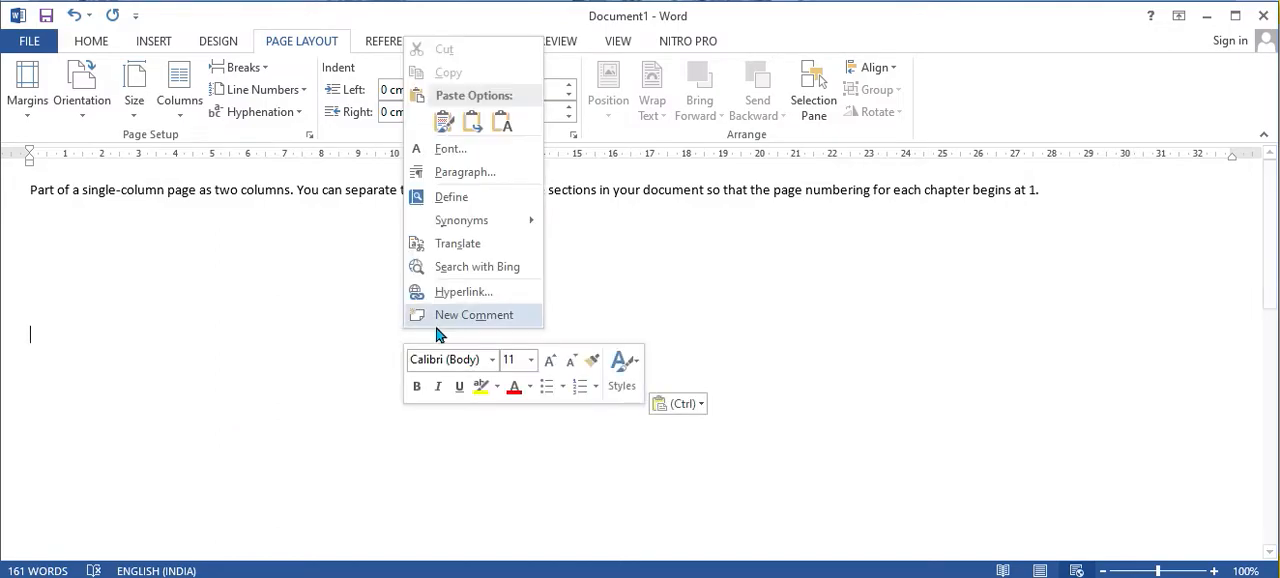
click(443, 122)
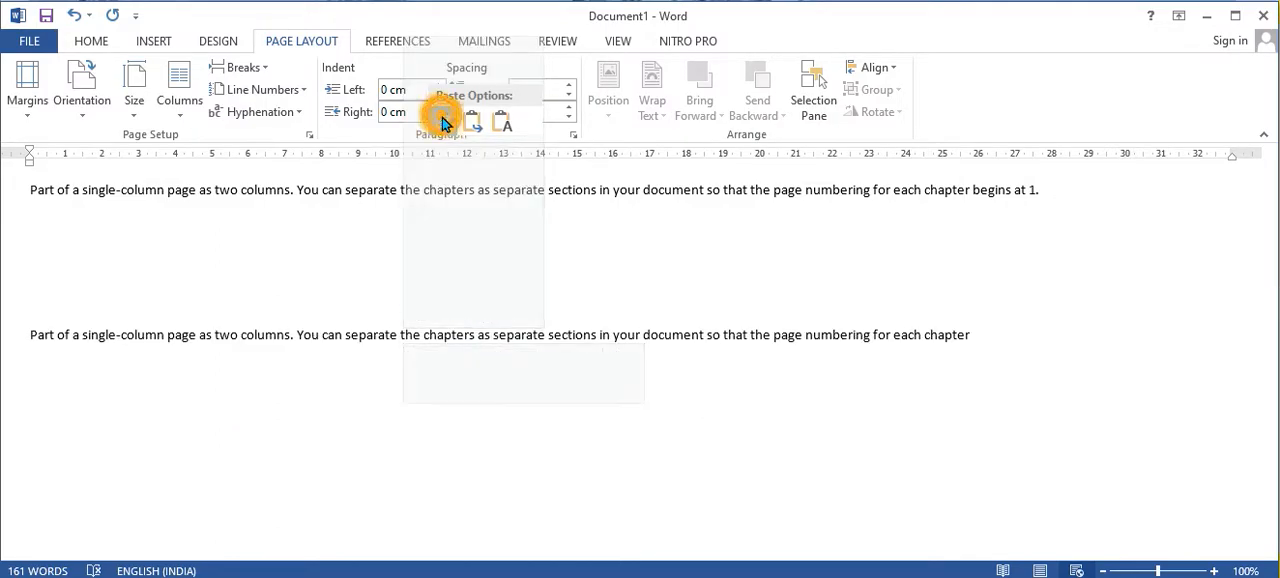
Step: Open the print preview and examine how the text is distributed over the pages, along with the print settings
scroll(305, 390, down, 5)
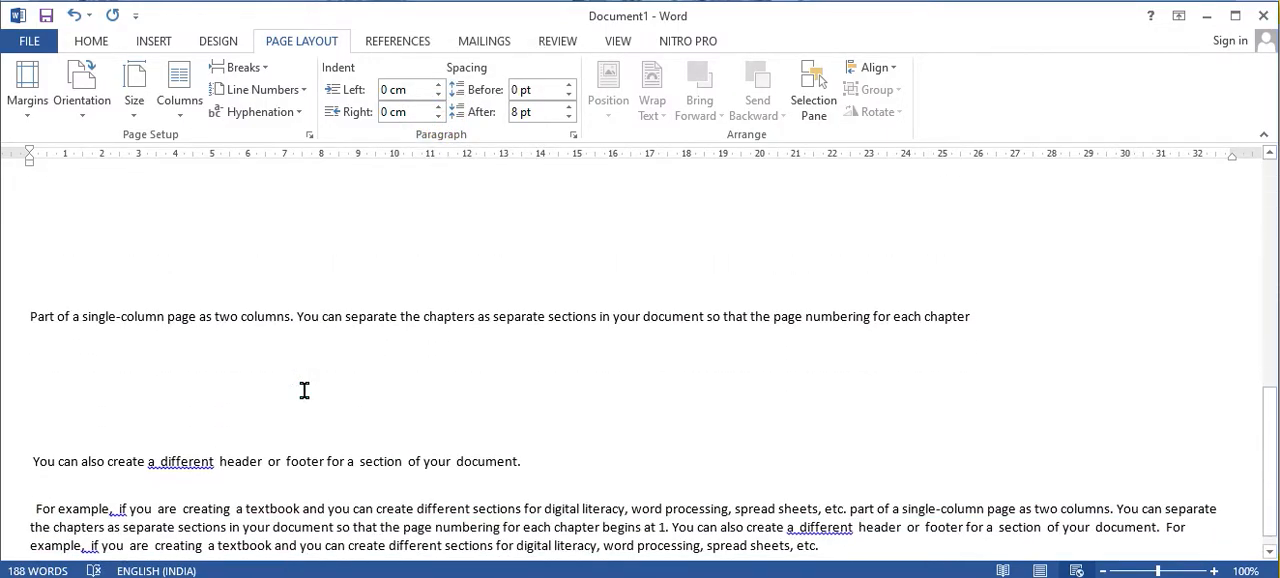
scroll(303, 390, down, 3)
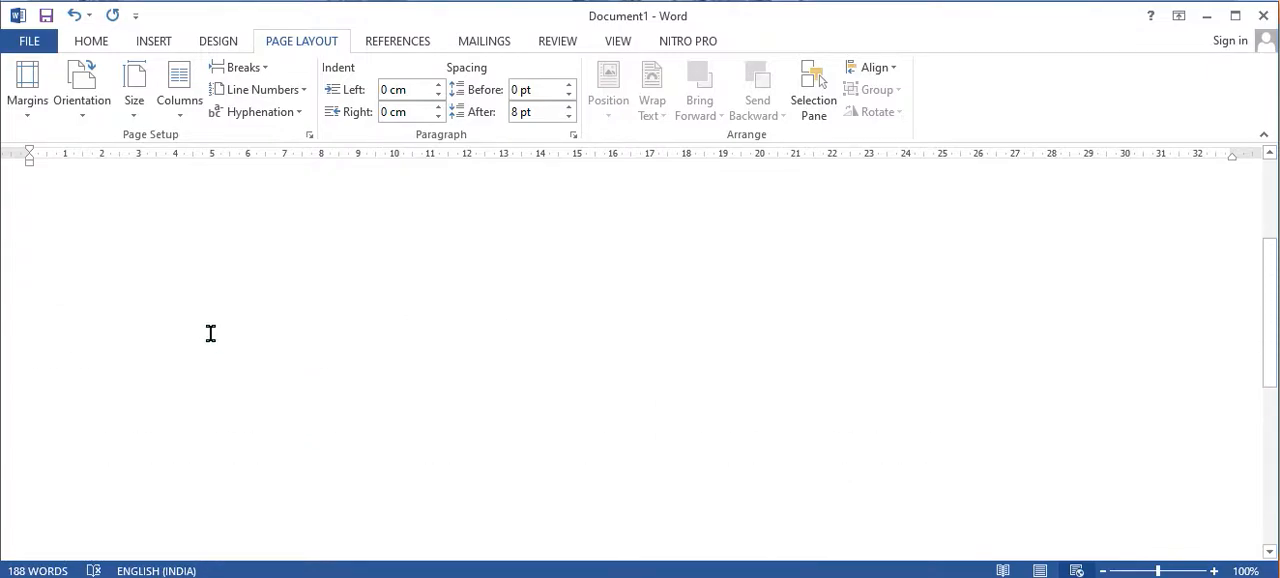
click(85, 42)
click(36, 44)
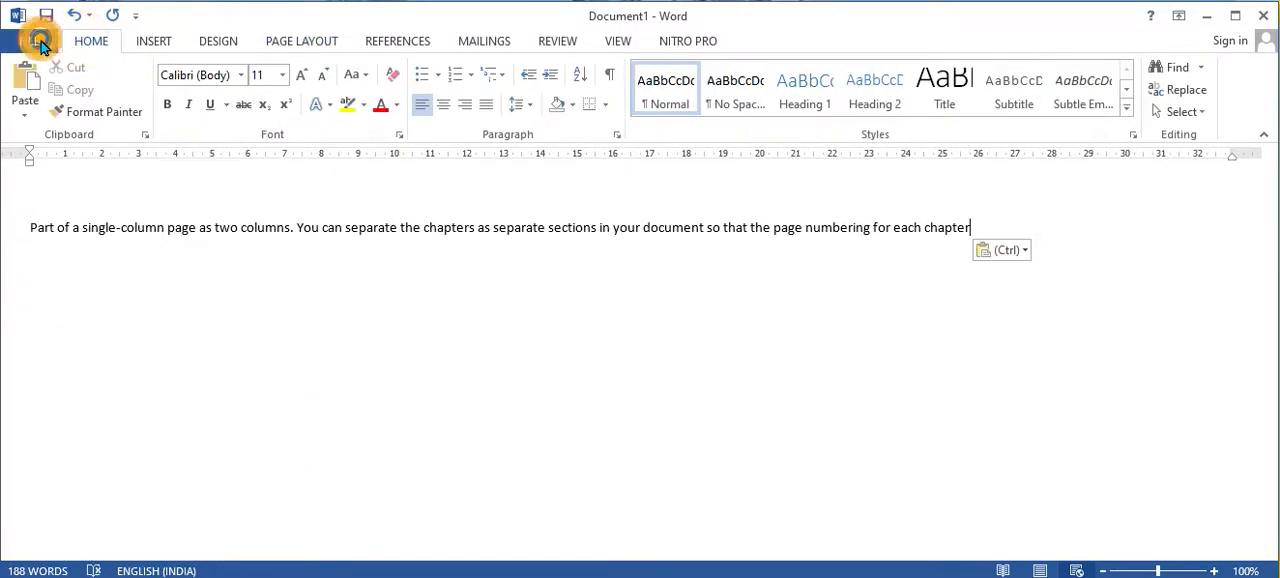
click(30, 42)
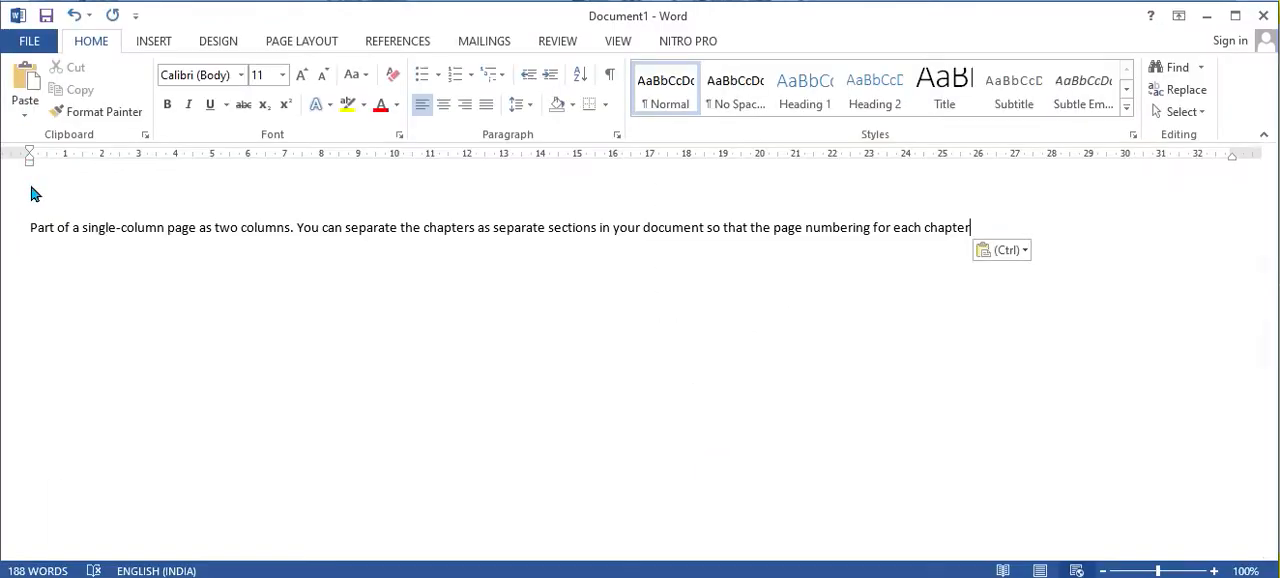
click(27, 45)
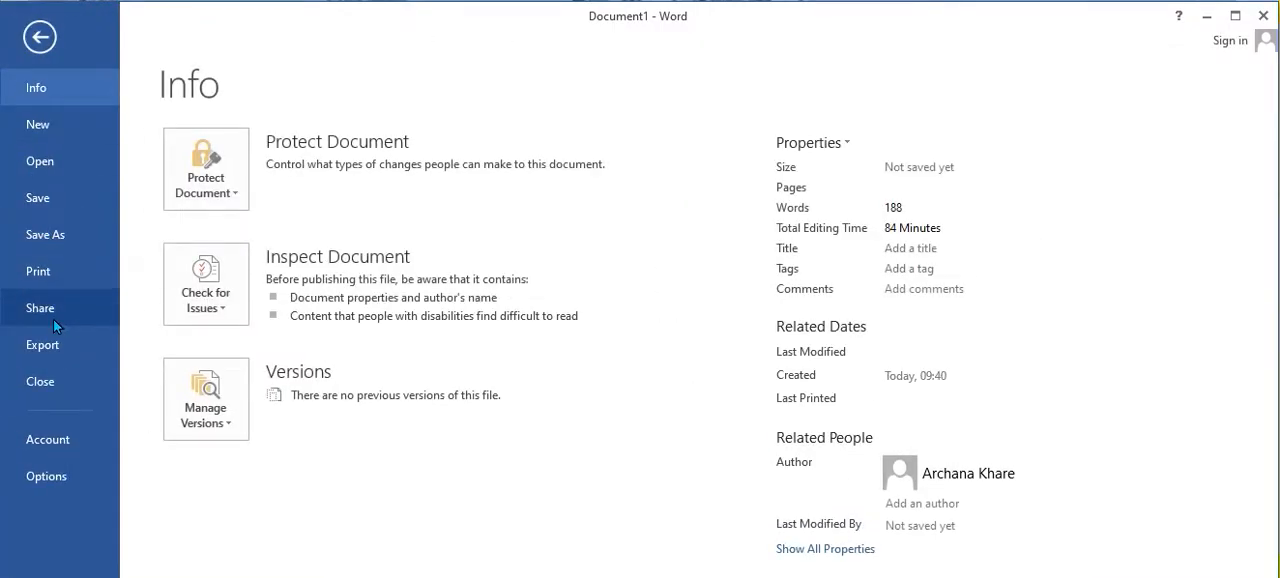
click(44, 264)
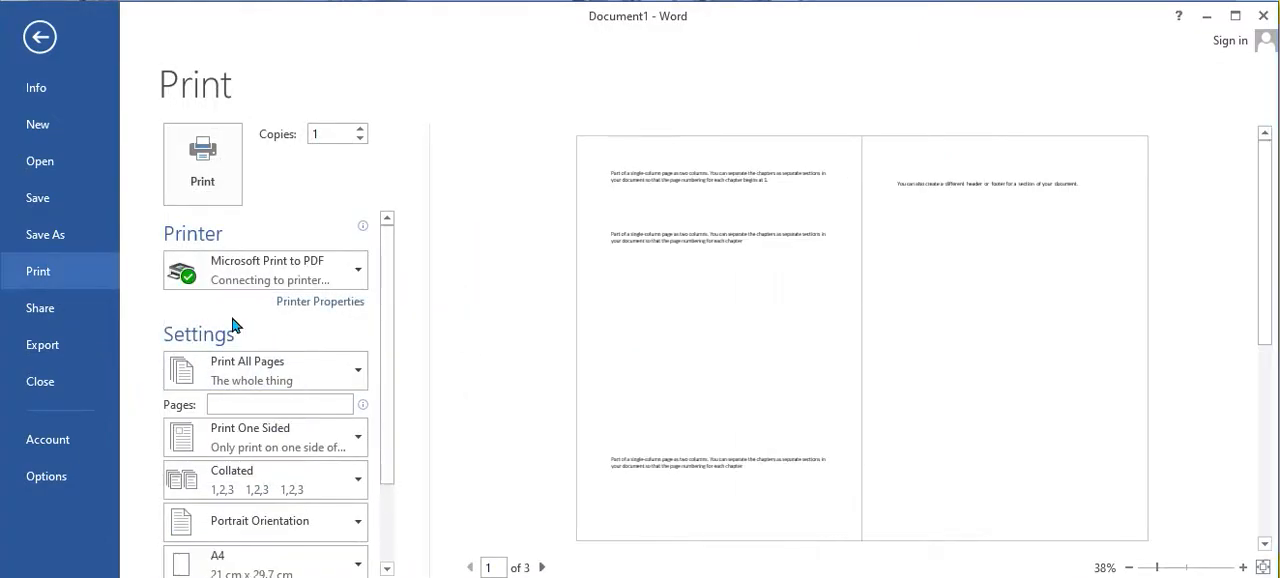
scroll(258, 400, down, 3)
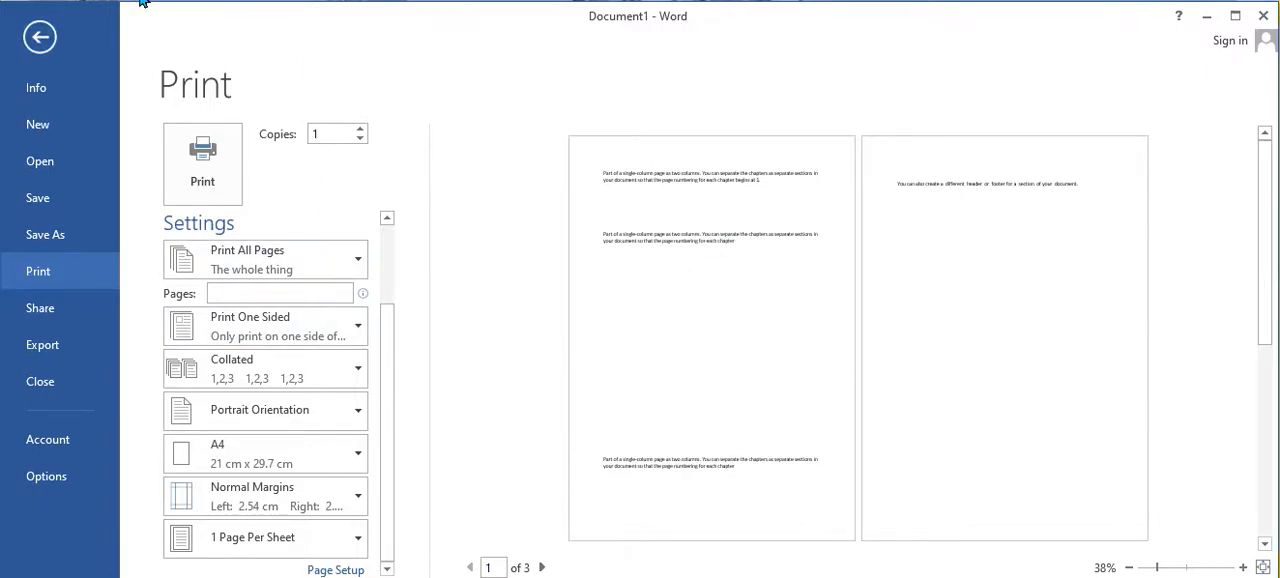
Step: Return from the print preview to the document and examine the text blocks and the blank space between them
click(40, 37)
scroll(222, 490, down, 3)
scroll(222, 490, down, 5)
scroll(222, 488, up, 4)
click(222, 474)
scroll(220, 472, up, 2)
scroll(193, 272, down, 3)
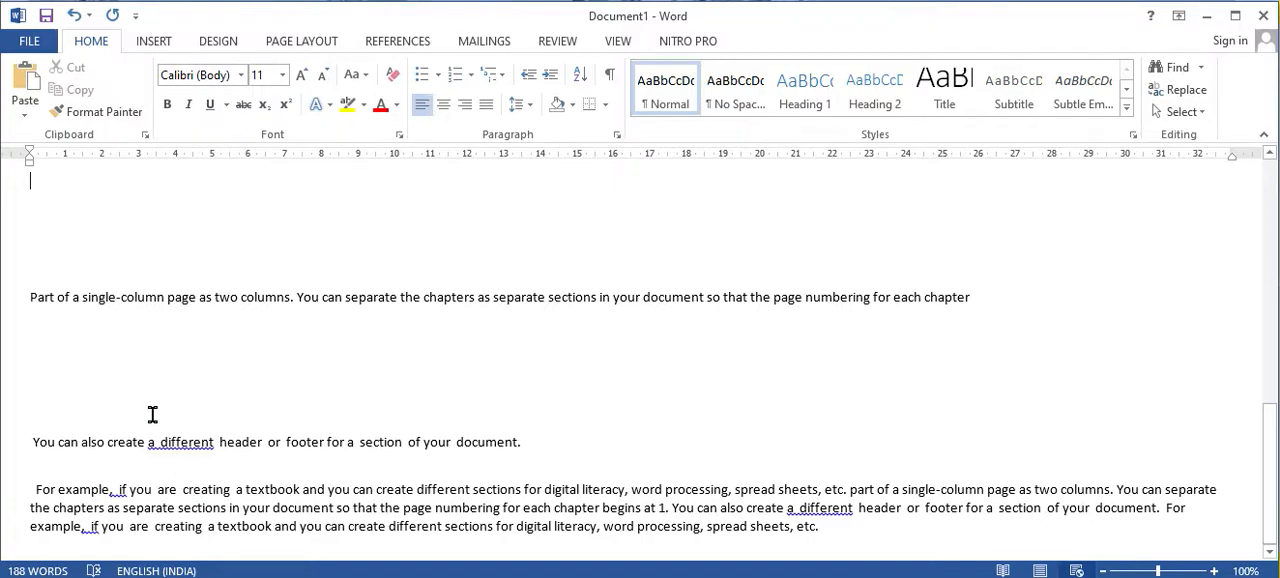
scroll(153, 411, up, 1)
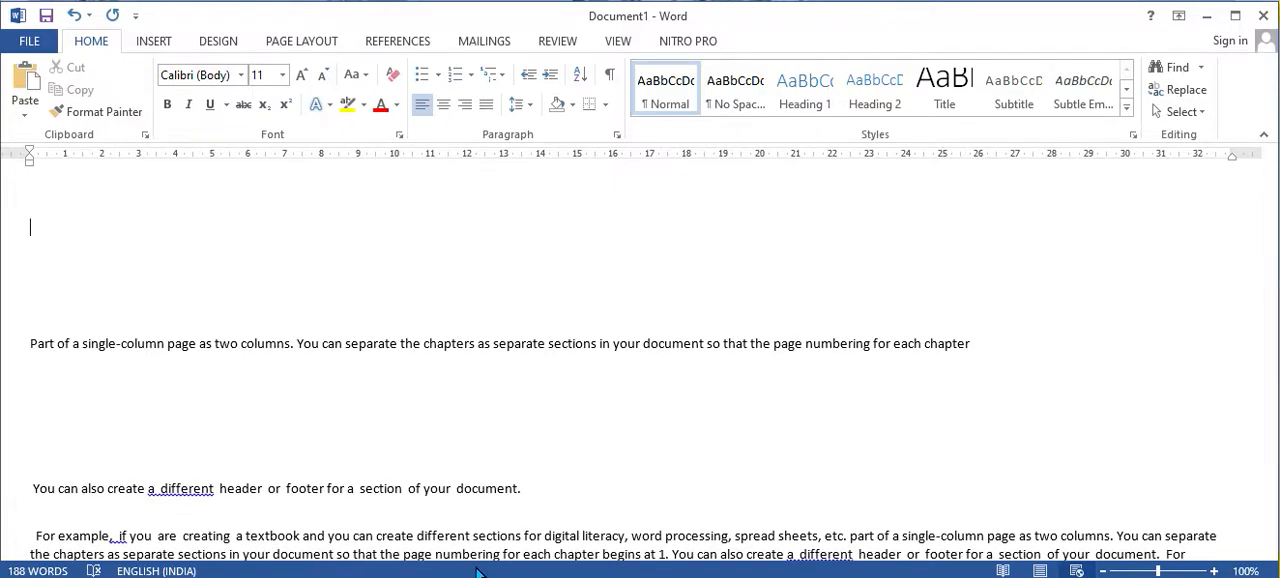
scroll(483, 466, up, 4)
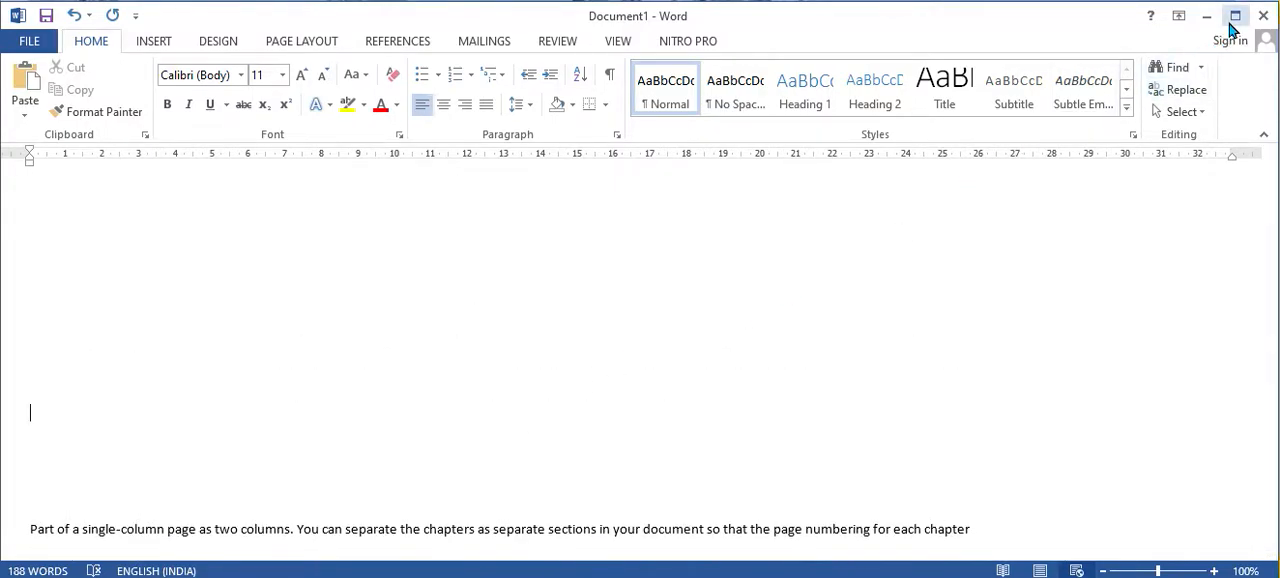
scroll(420, 334, down, 8)
scroll(420, 300, up, 4)
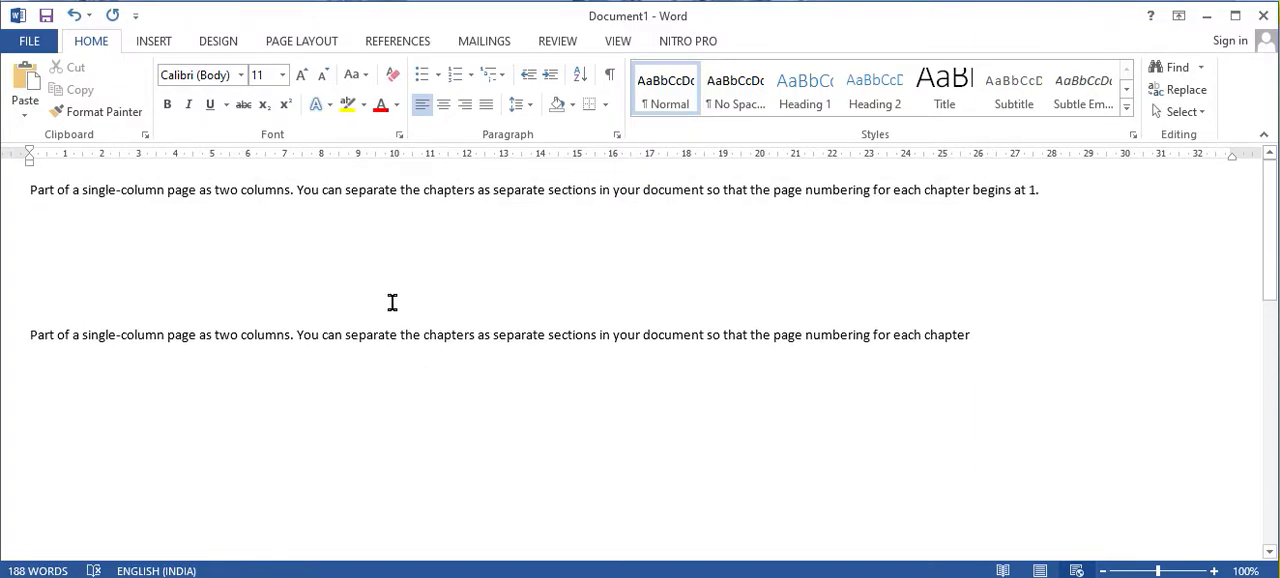
scroll(580, 381, down, 5)
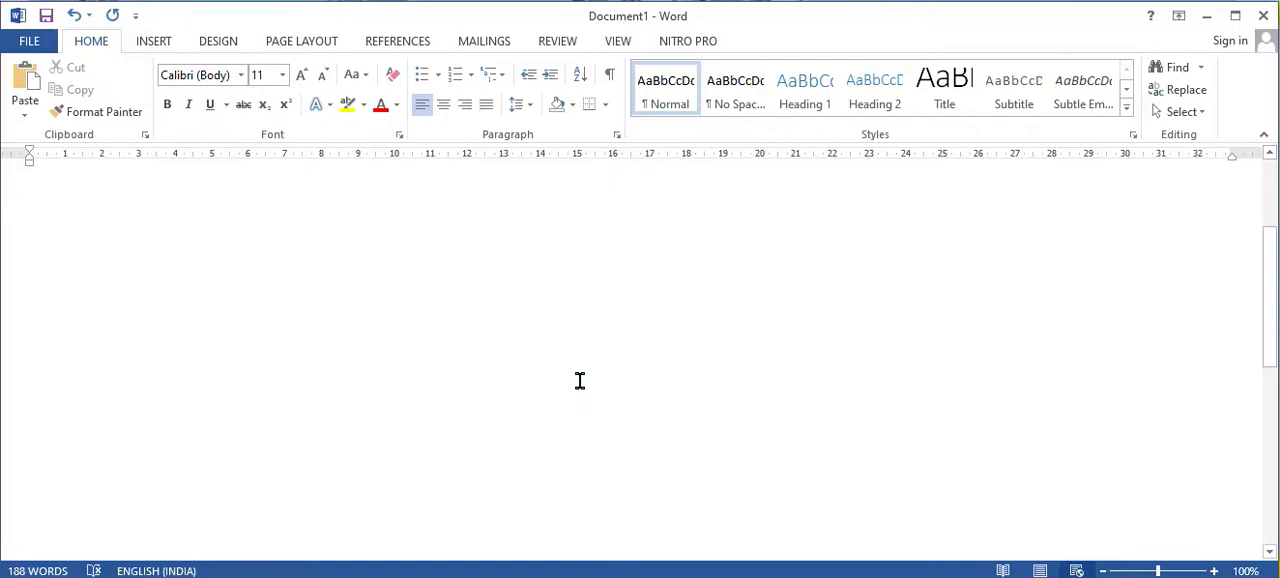
Step: Undo the pasted text and the blank lines inserted before "You can also create a different header or footer"
key(ctrl+z)
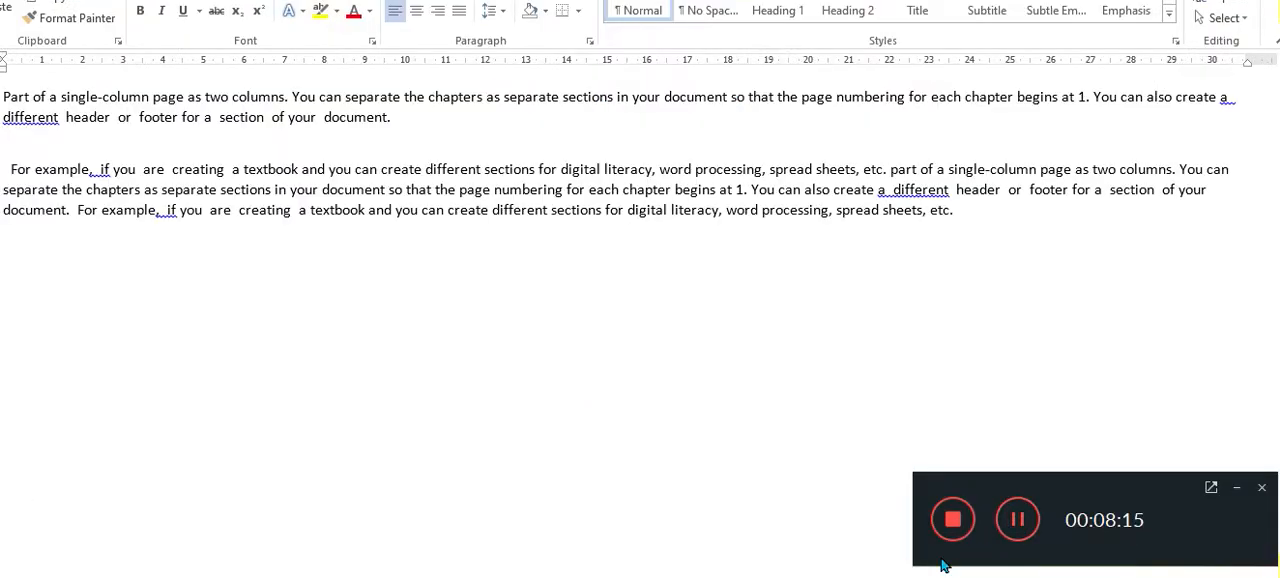
click(1237, 488)
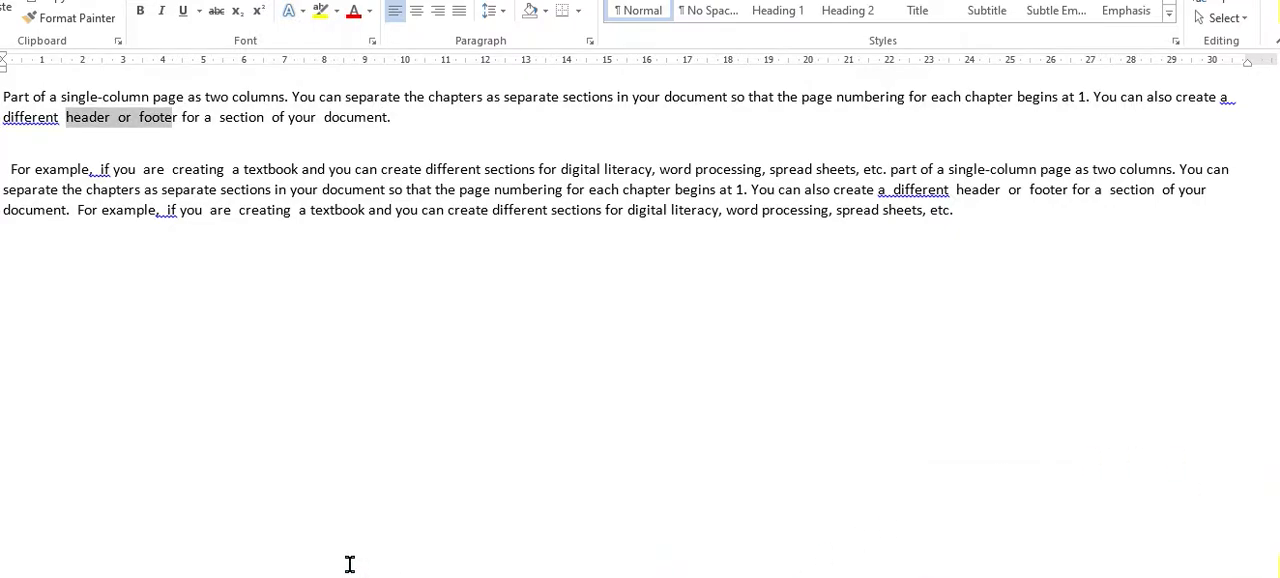
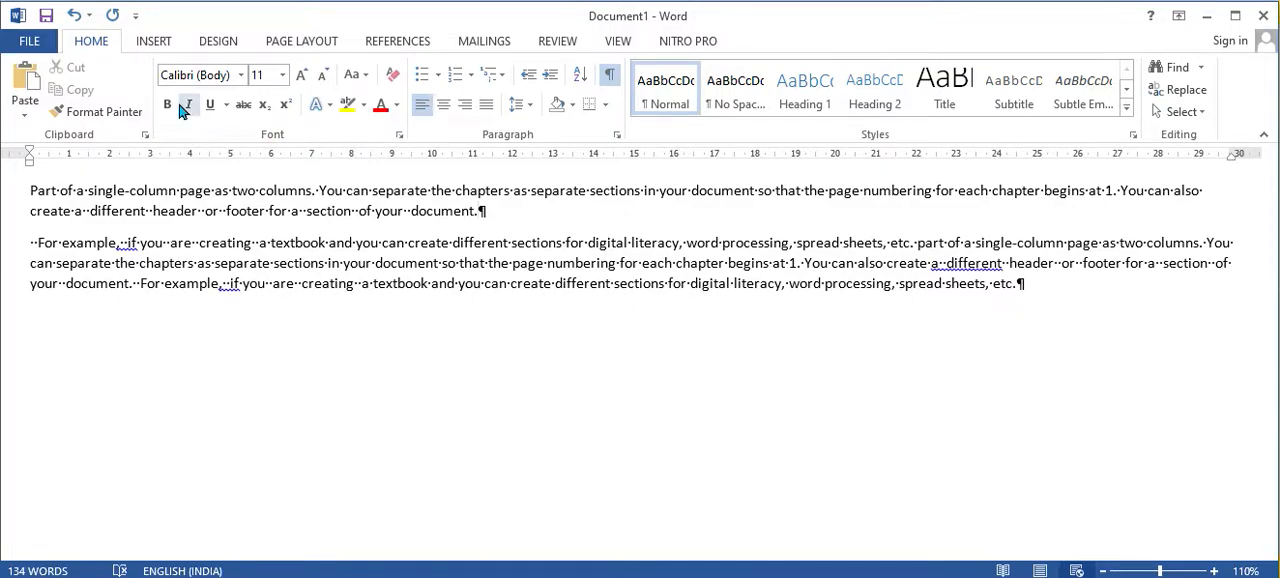
Step: Browse the list of available fonts, keeping the current font of the text
click(239, 77)
click(239, 78)
click(241, 79)
click(240, 77)
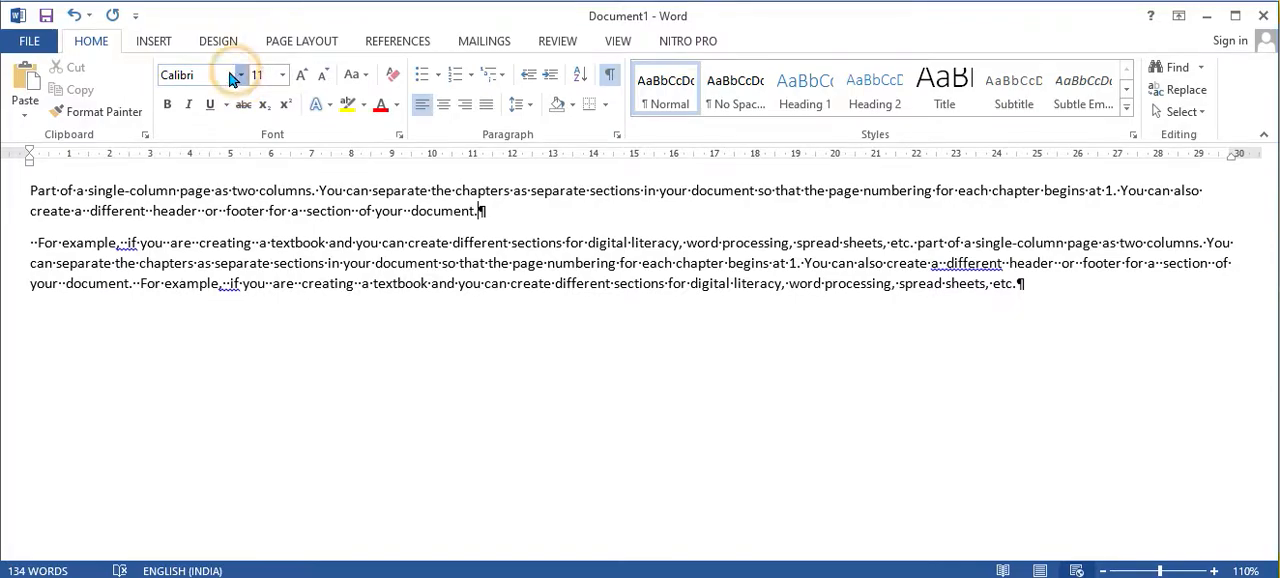
click(221, 211)
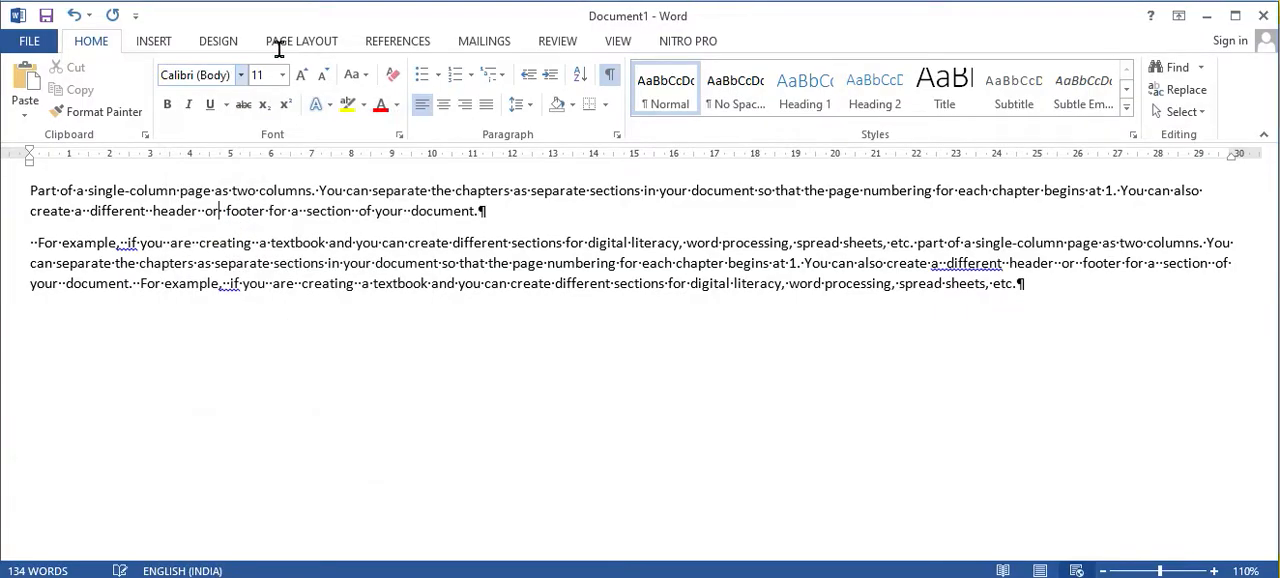
click(240, 77)
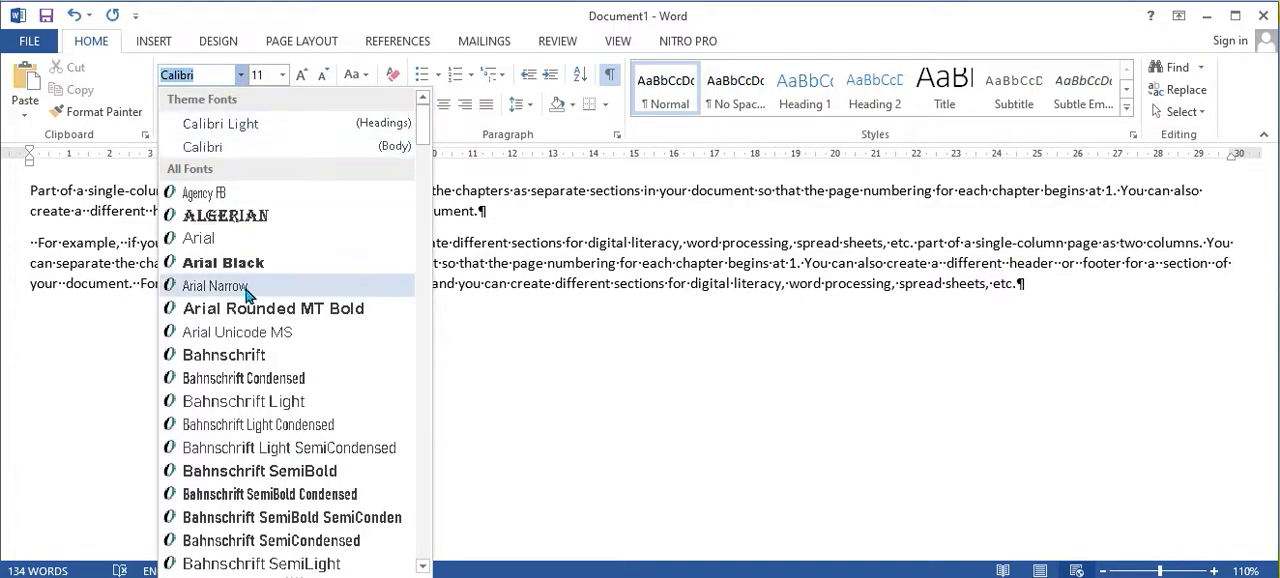
scroll(213, 342, down, 4)
scroll(213, 342, down, 9)
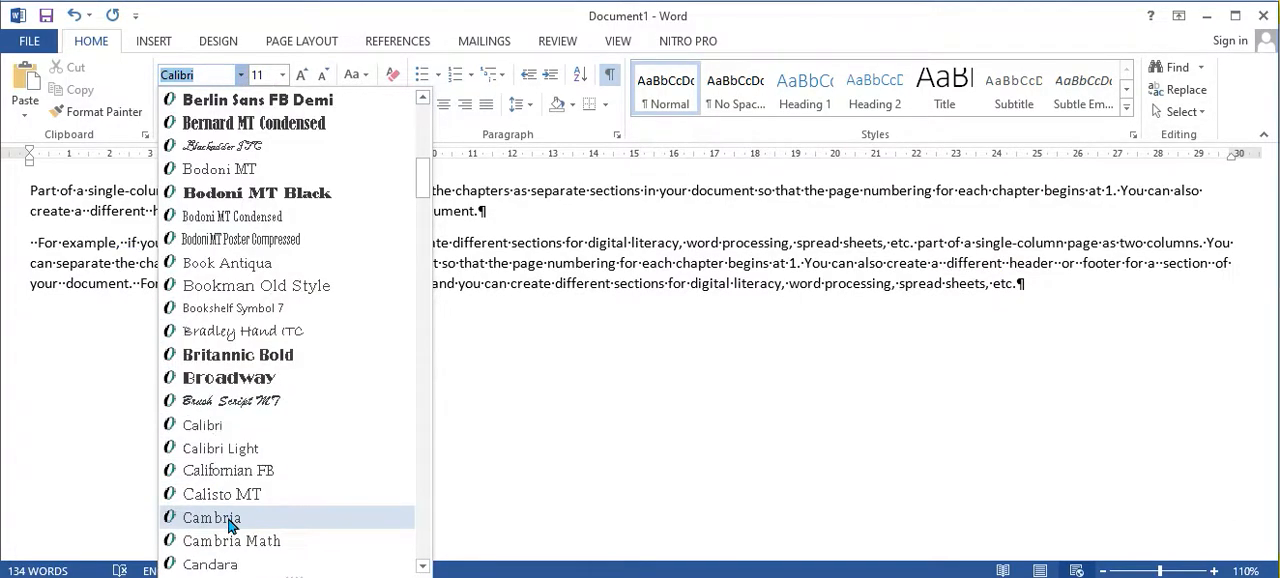
scroll(220, 528, down, 5)
scroll(213, 521, up, 4)
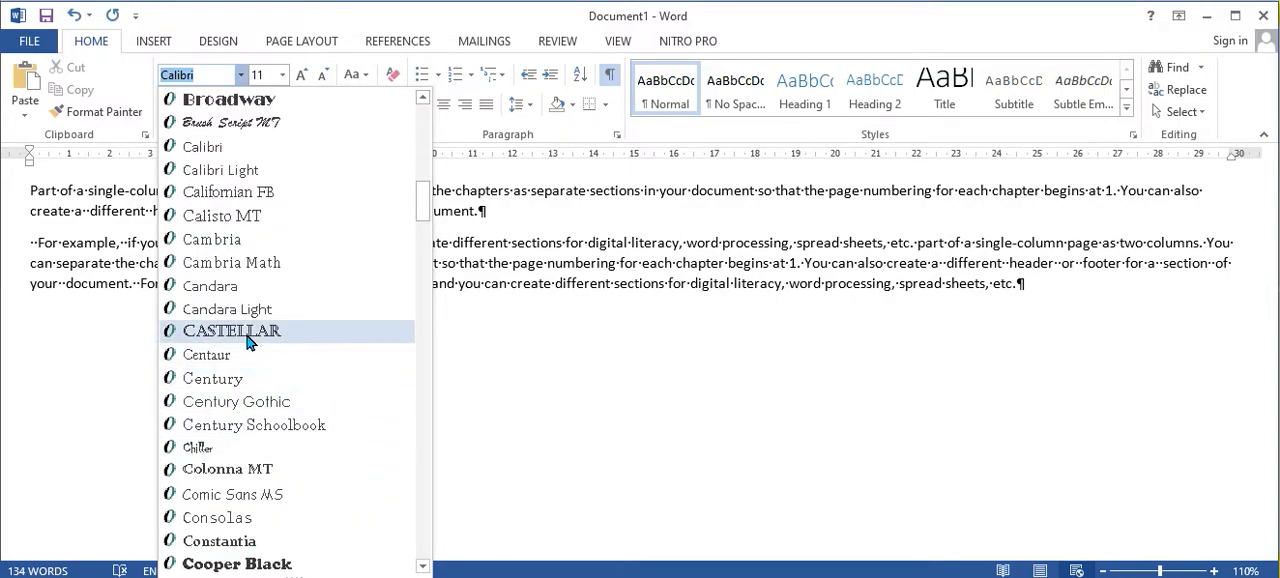
scroll(250, 343, up, 11)
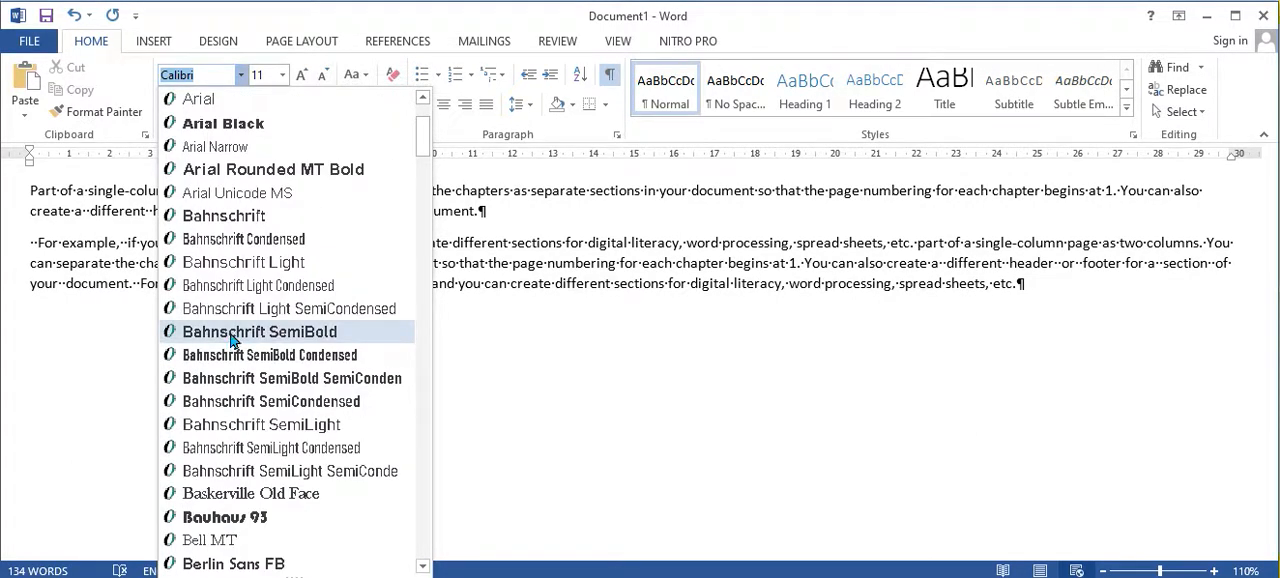
scroll(262, 262, up, 2)
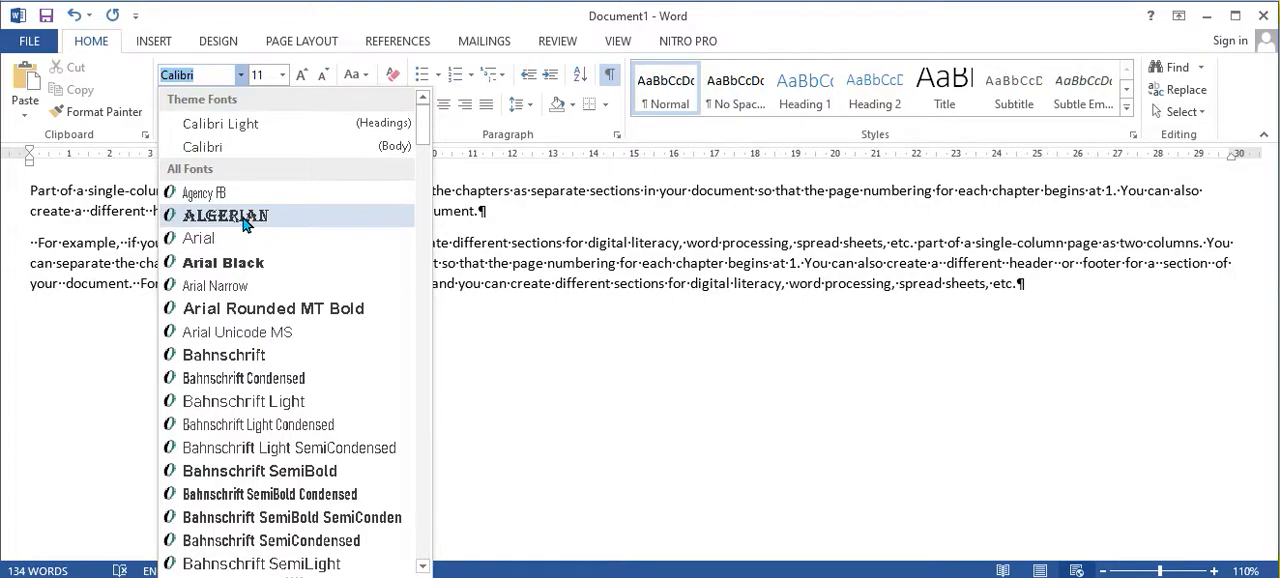
click(510, 392)
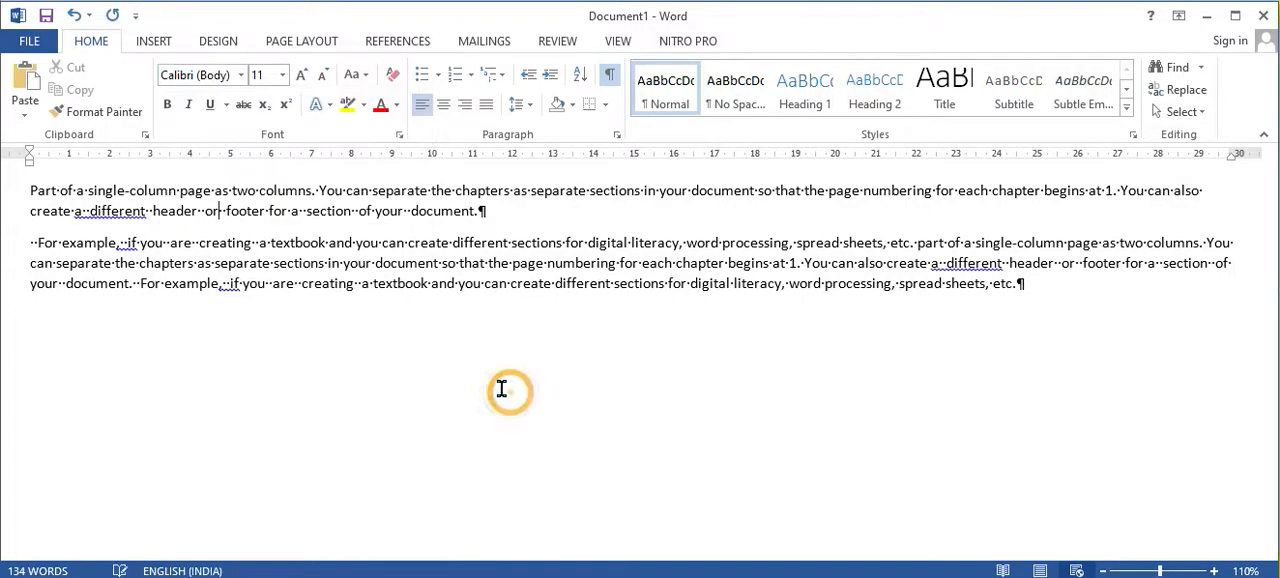
Step: Look over the available font sizes and the letter case options without applying any
click(282, 75)
click(282, 76)
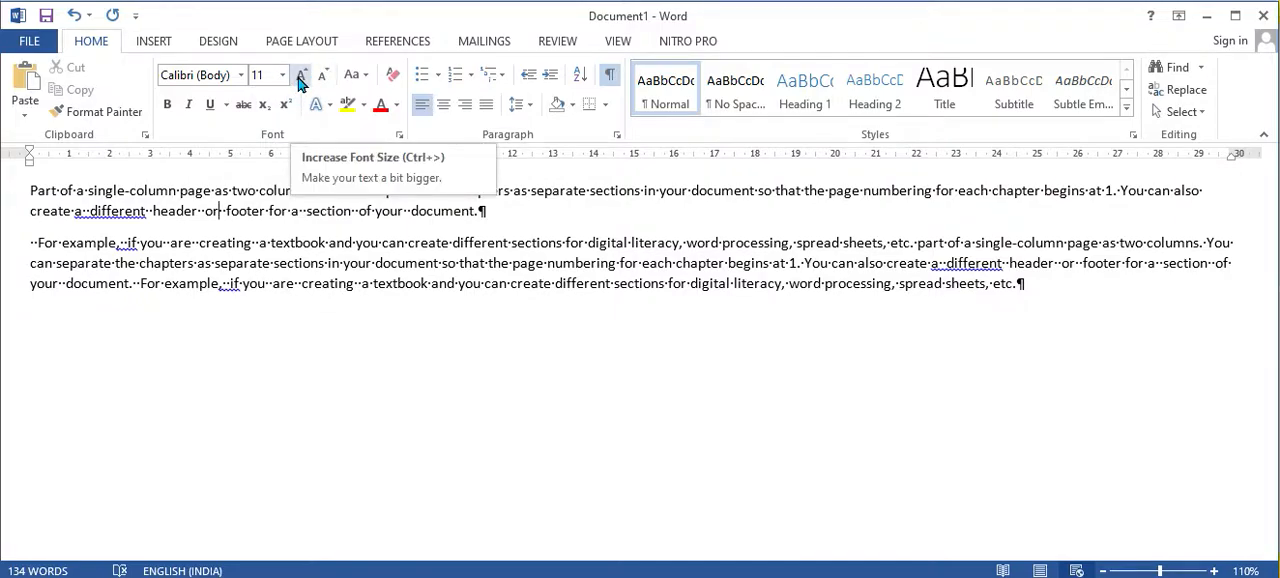
click(366, 77)
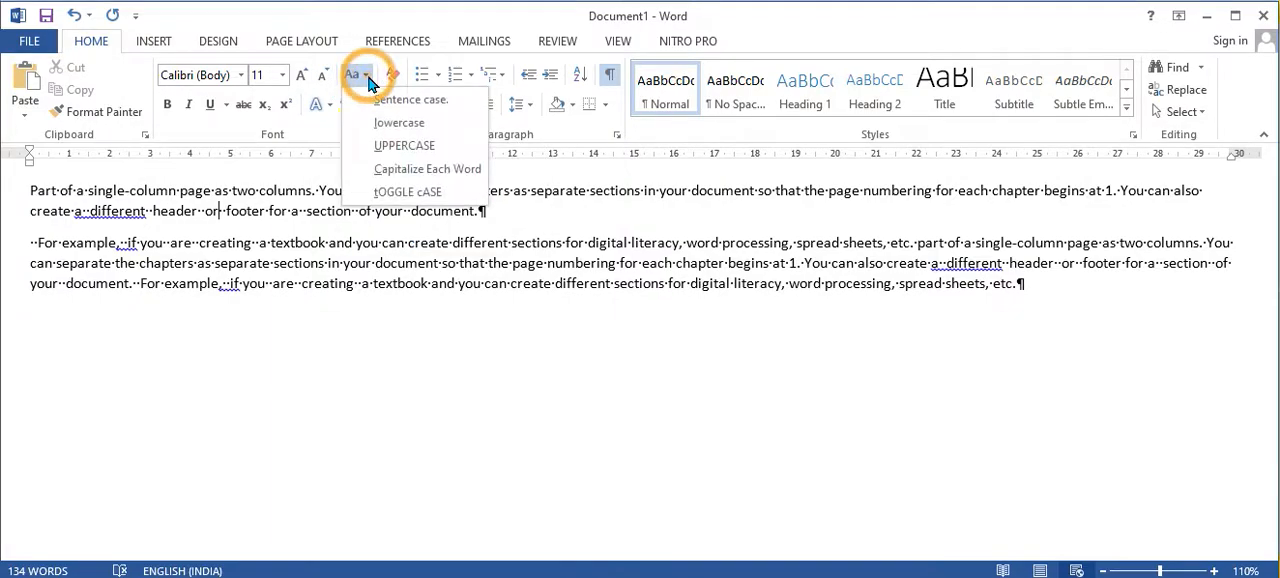
key(Escape)
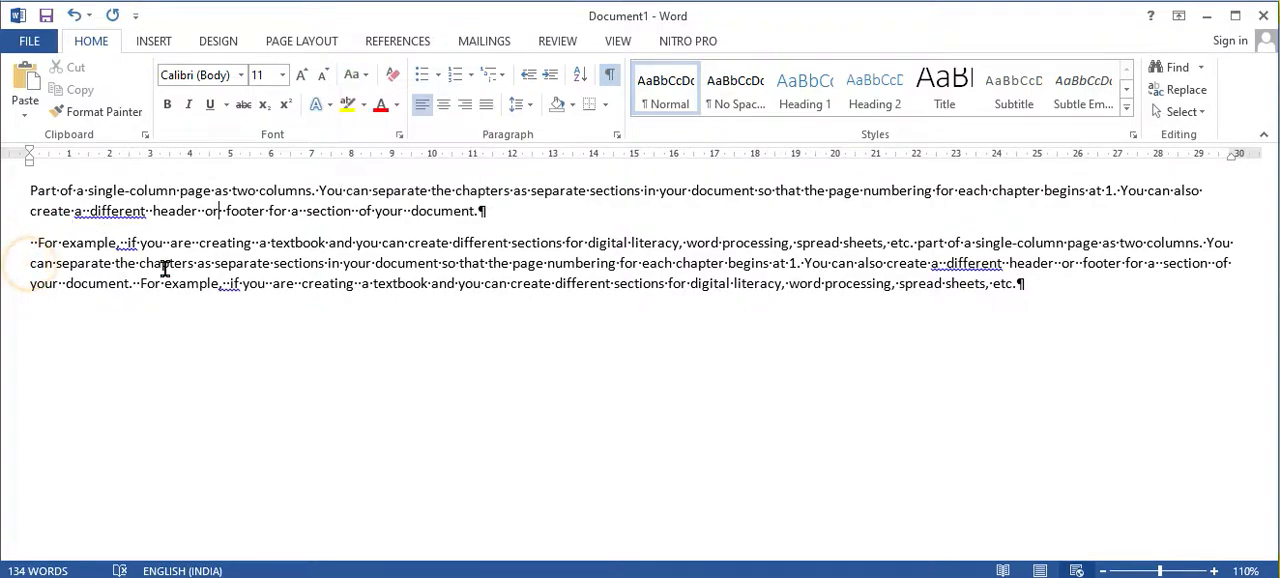
Step: Hide the paragraph marks and other formatting symbols in the document
drag(196, 234, 251, 250)
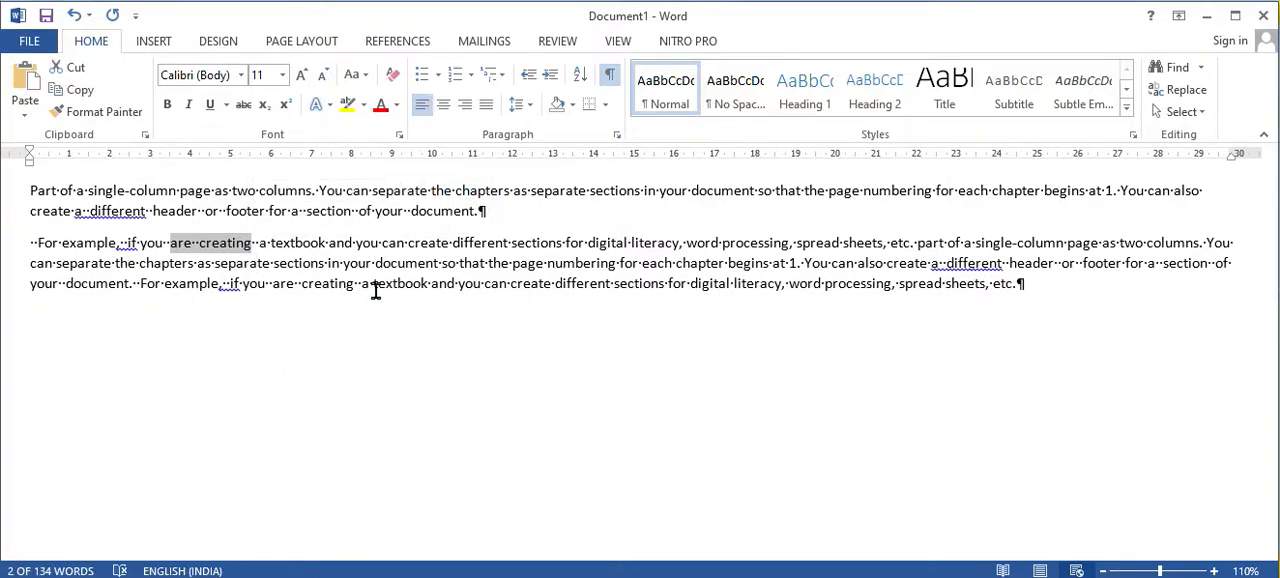
click(341, 357)
click(609, 74)
Step: Change the first "creating" in the second paragraph to UPPERCASE
drag(200, 245, 254, 245)
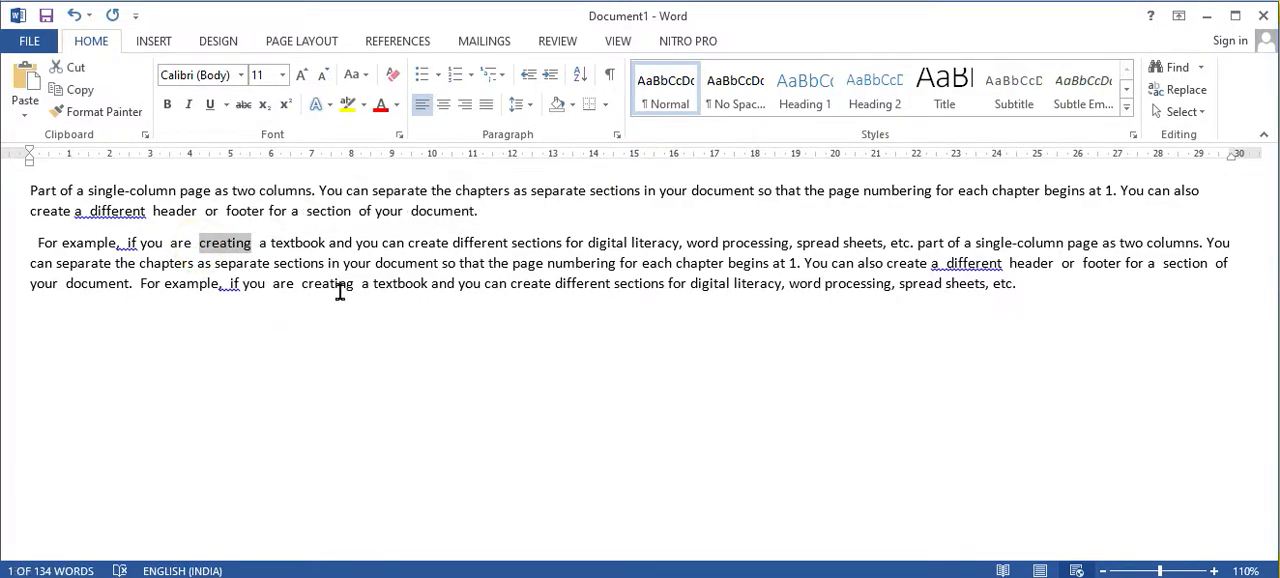
click(352, 76)
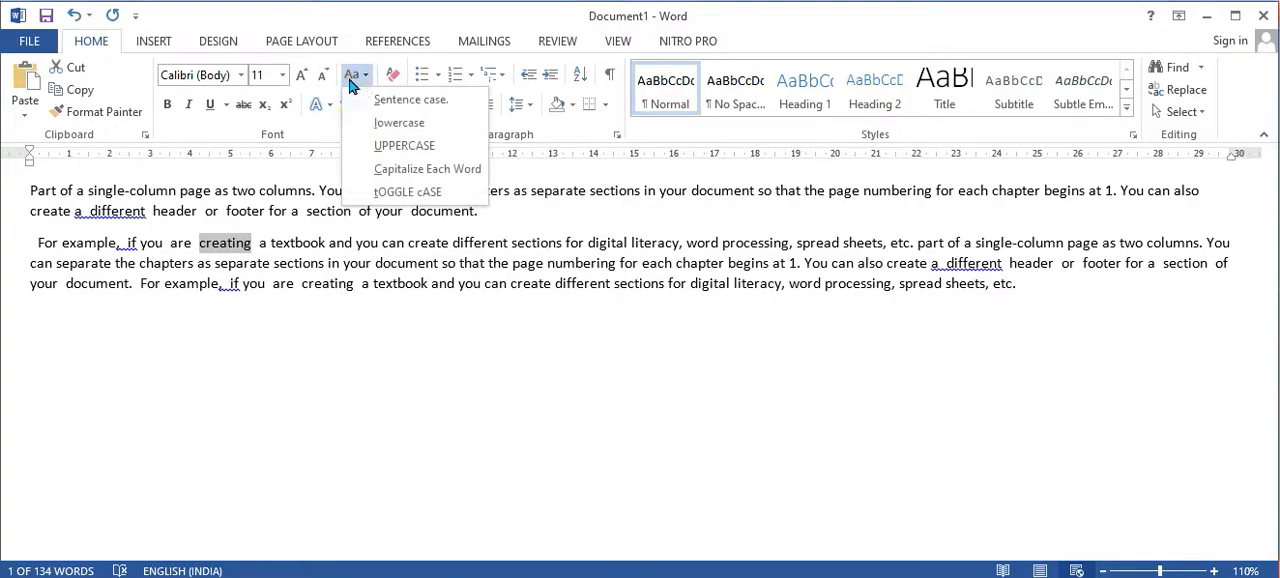
click(404, 156)
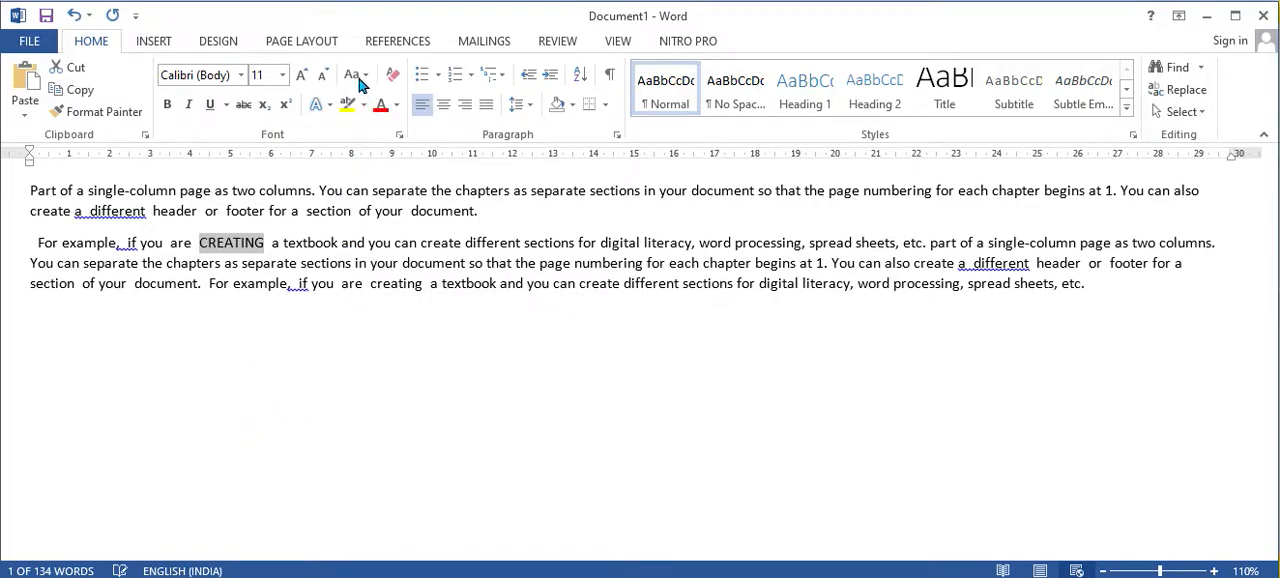
click(256, 262)
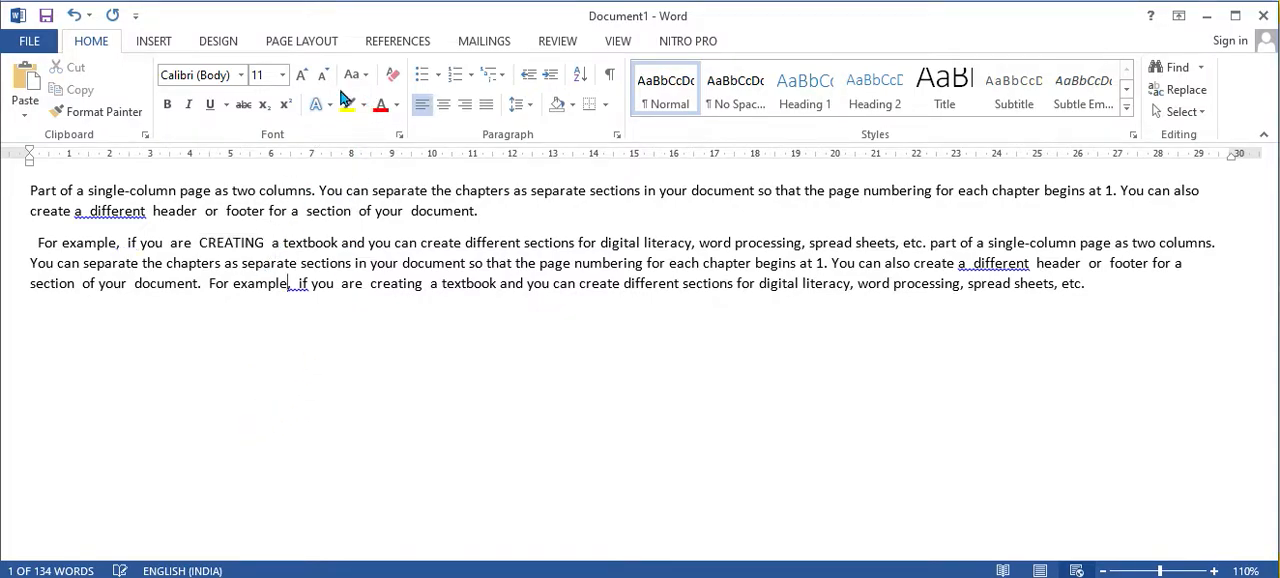
Step: Convert the word "CREATING" in the second paragraph to lowercase
click(352, 76)
click(392, 125)
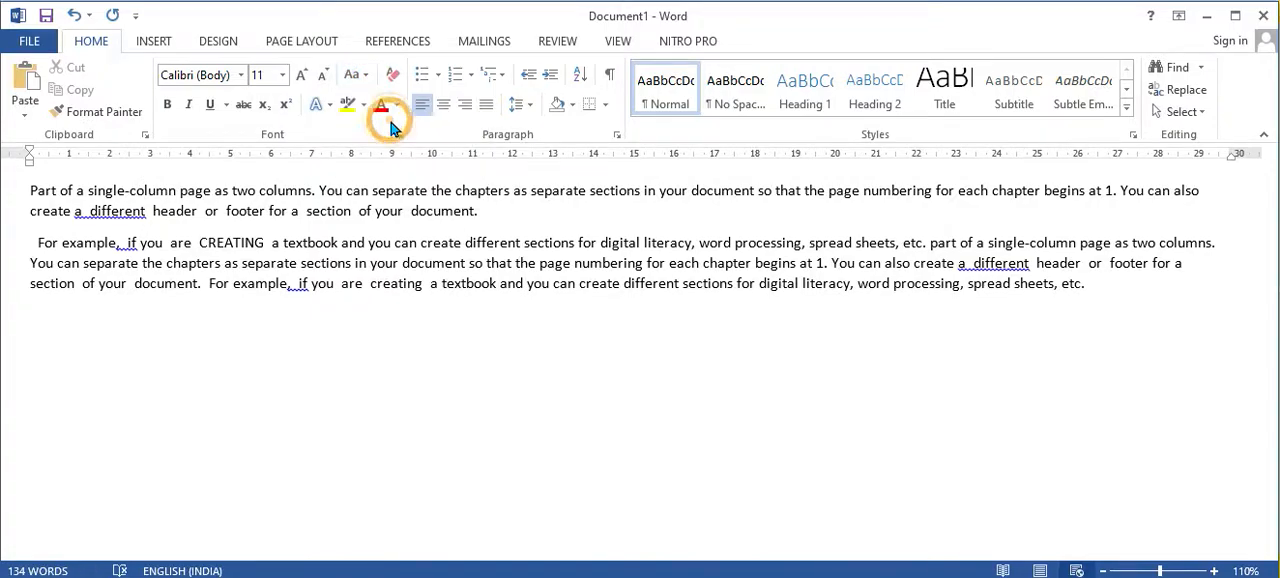
drag(198, 240, 265, 242)
click(355, 76)
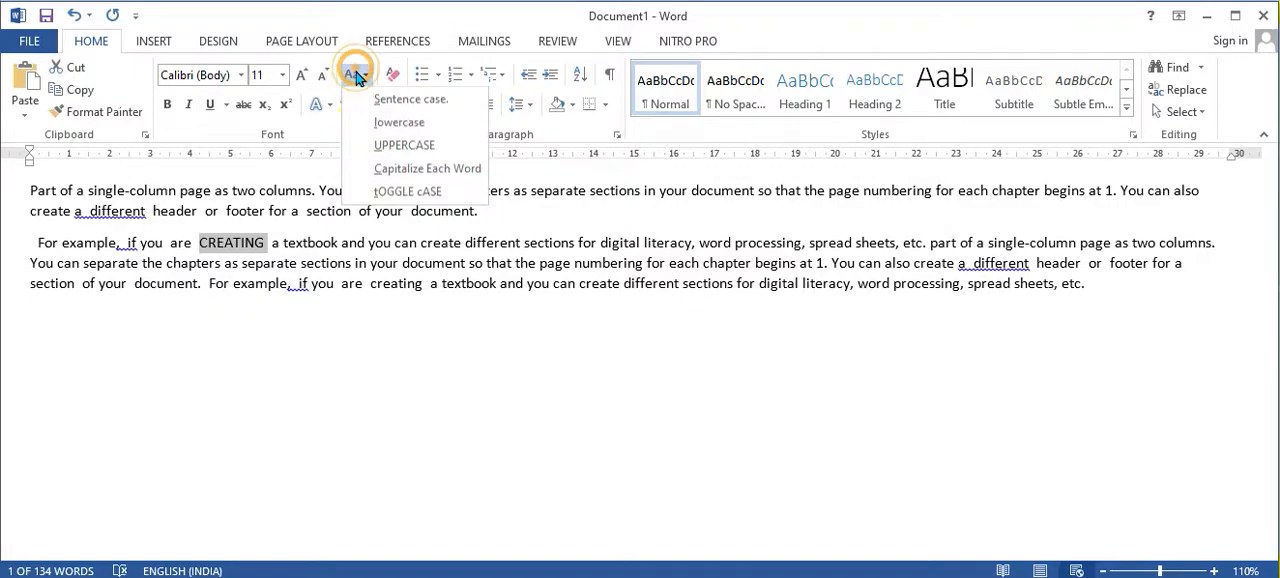
click(399, 121)
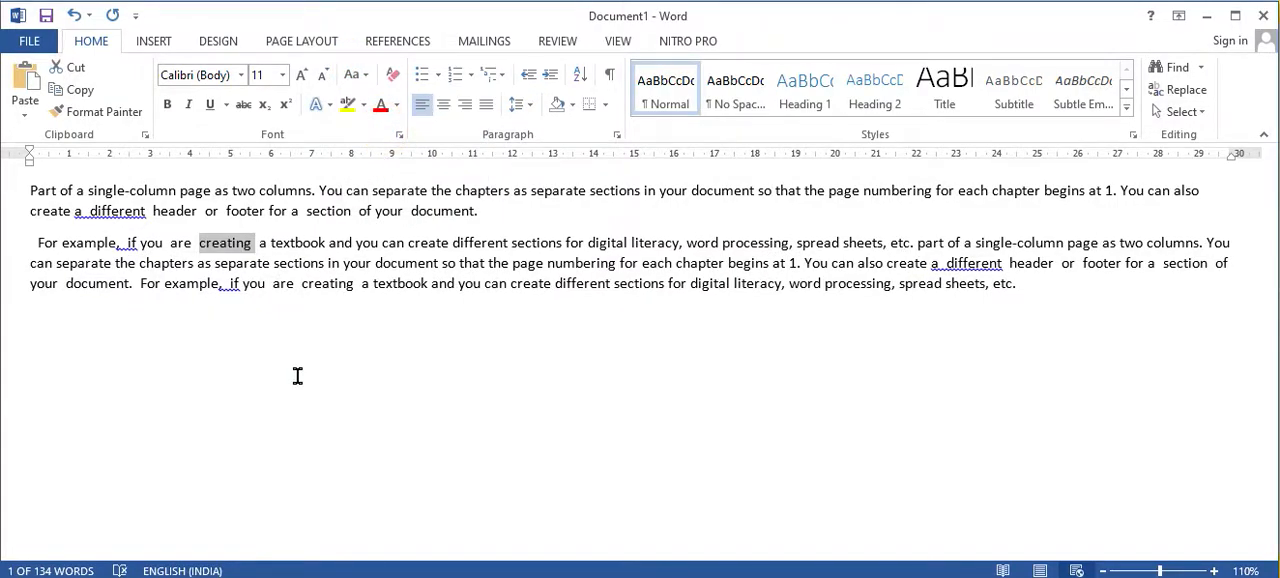
Step: Apply the Capitalize Each Word case to the selected word "creating"
click(355, 75)
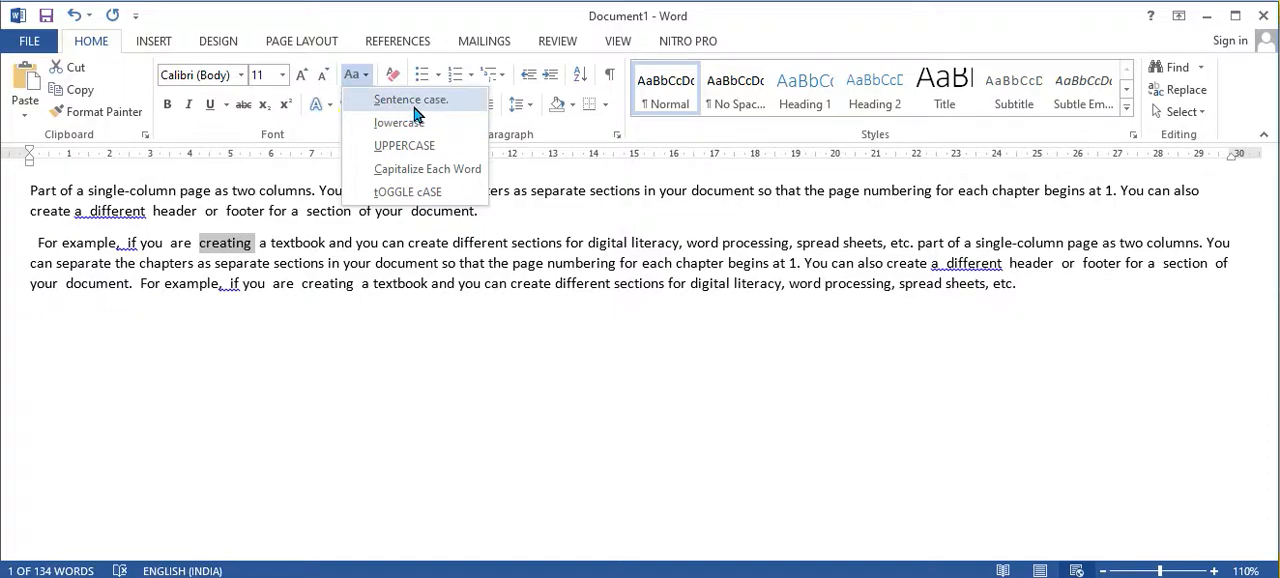
click(420, 170)
click(362, 375)
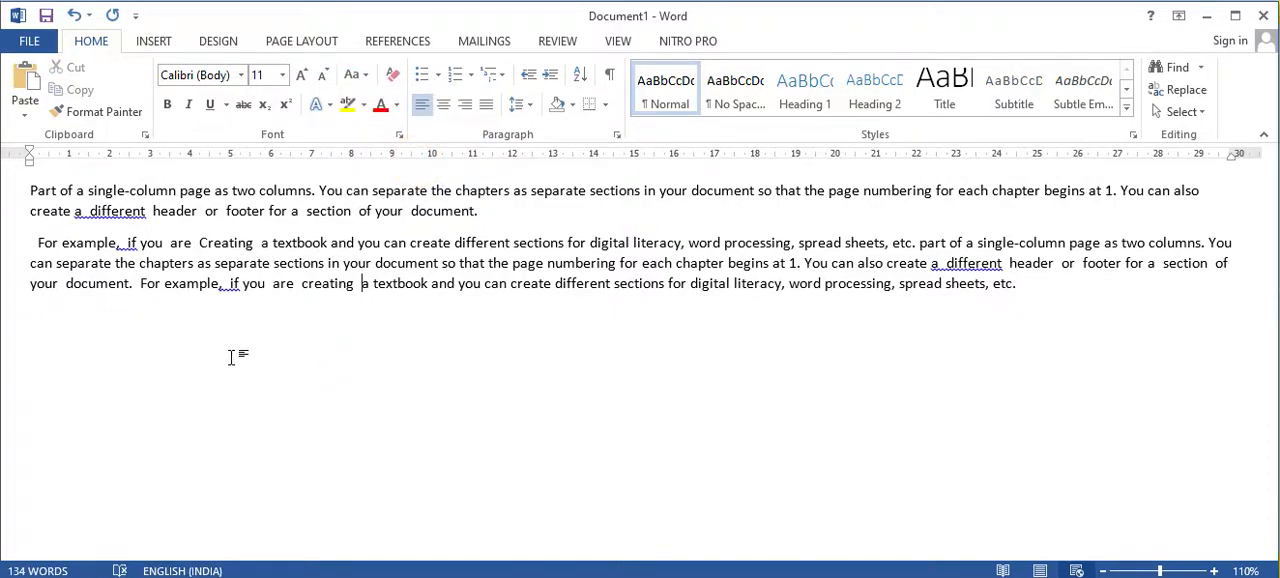
Step: Apply toggle case to the word "Creating" in the second paragraph
drag(202, 242, 248, 233)
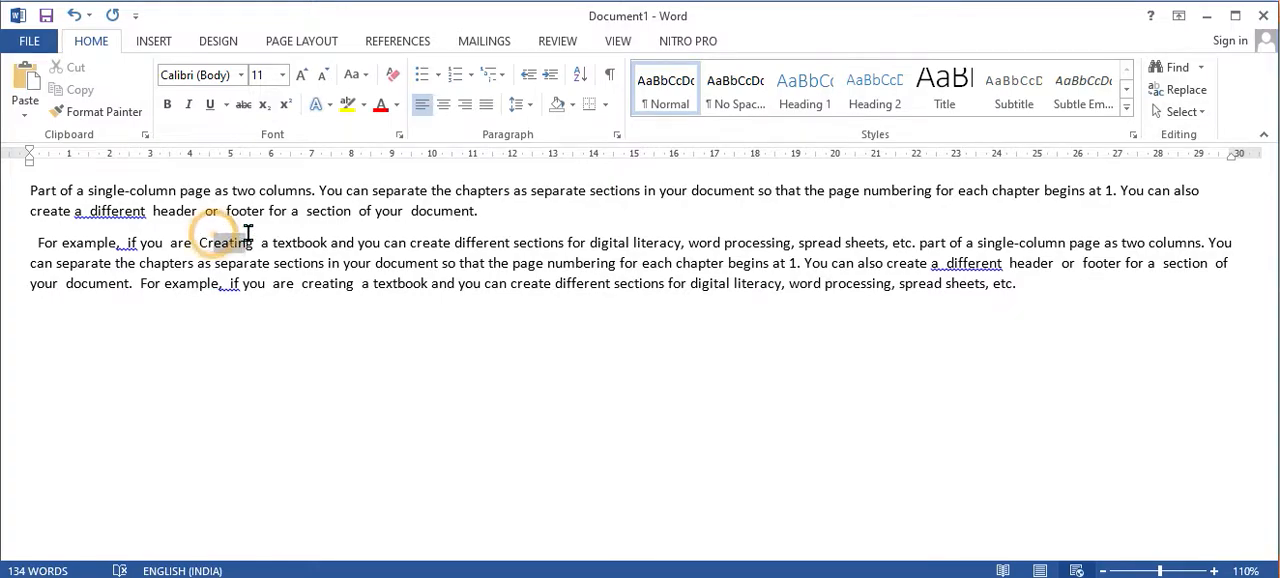
drag(170, 243, 255, 256)
click(200, 244)
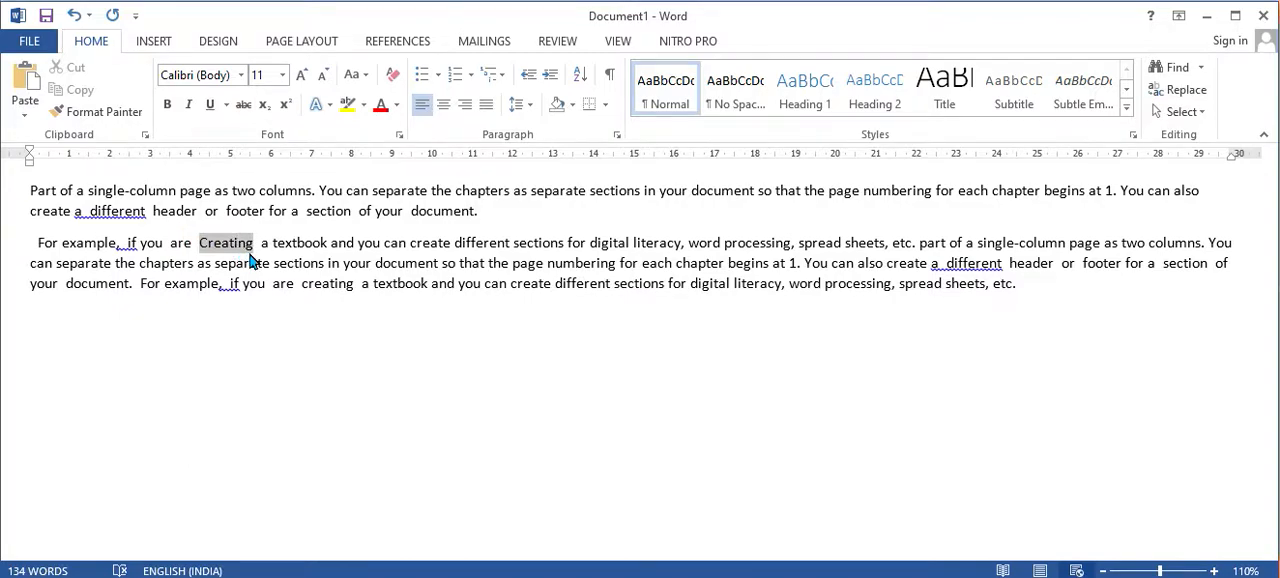
click(355, 75)
click(395, 188)
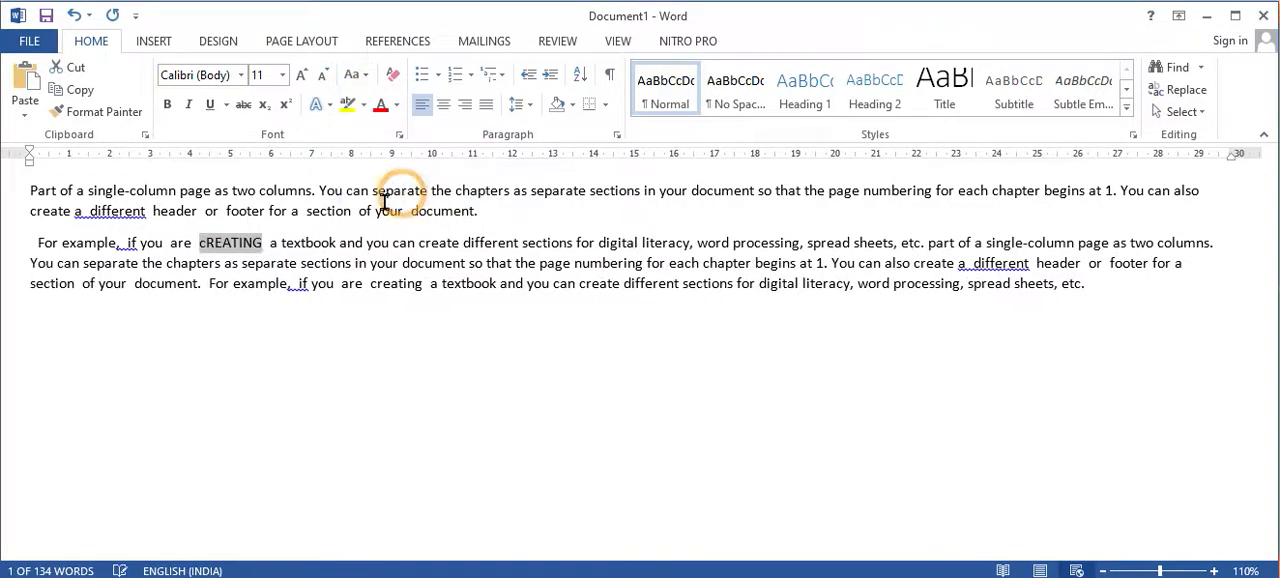
click(323, 386)
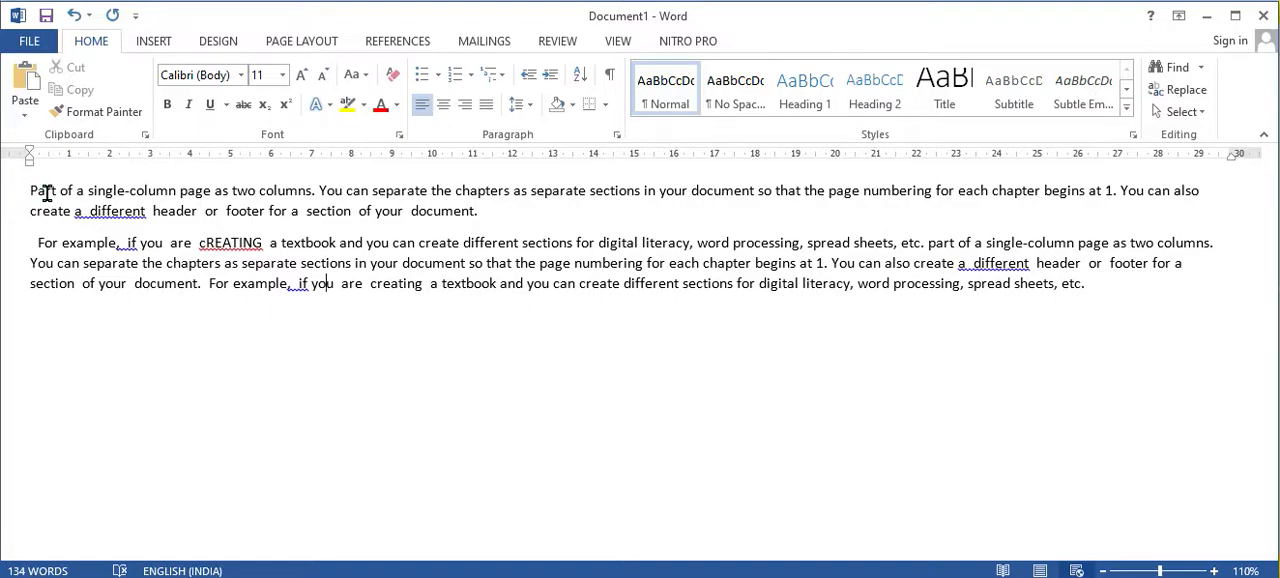
click(357, 80)
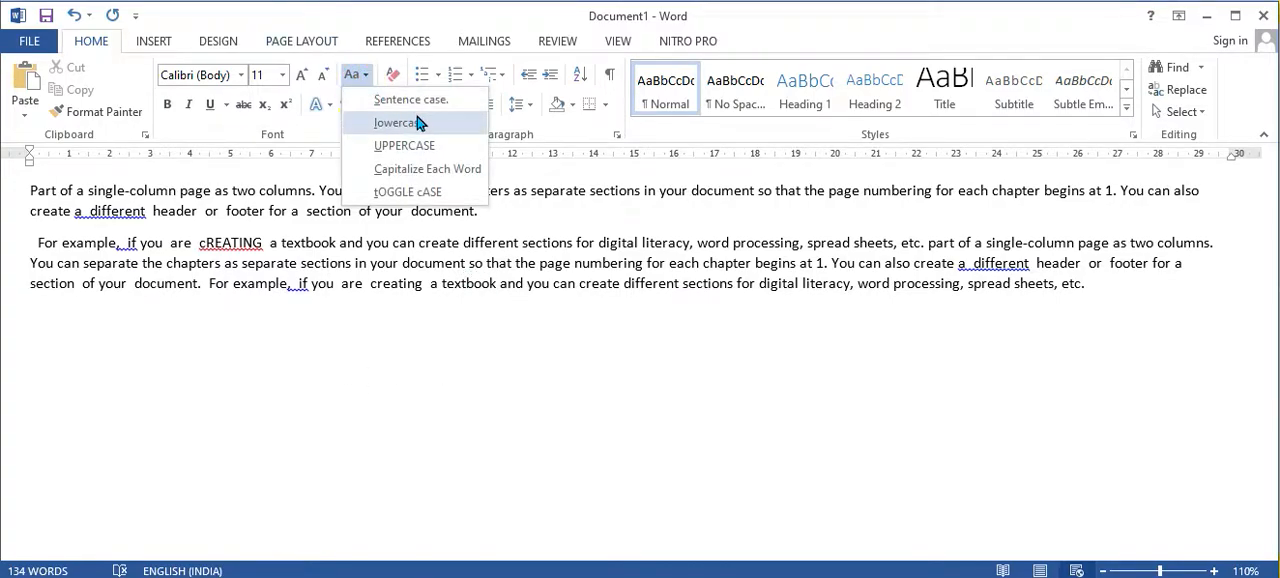
click(225, 330)
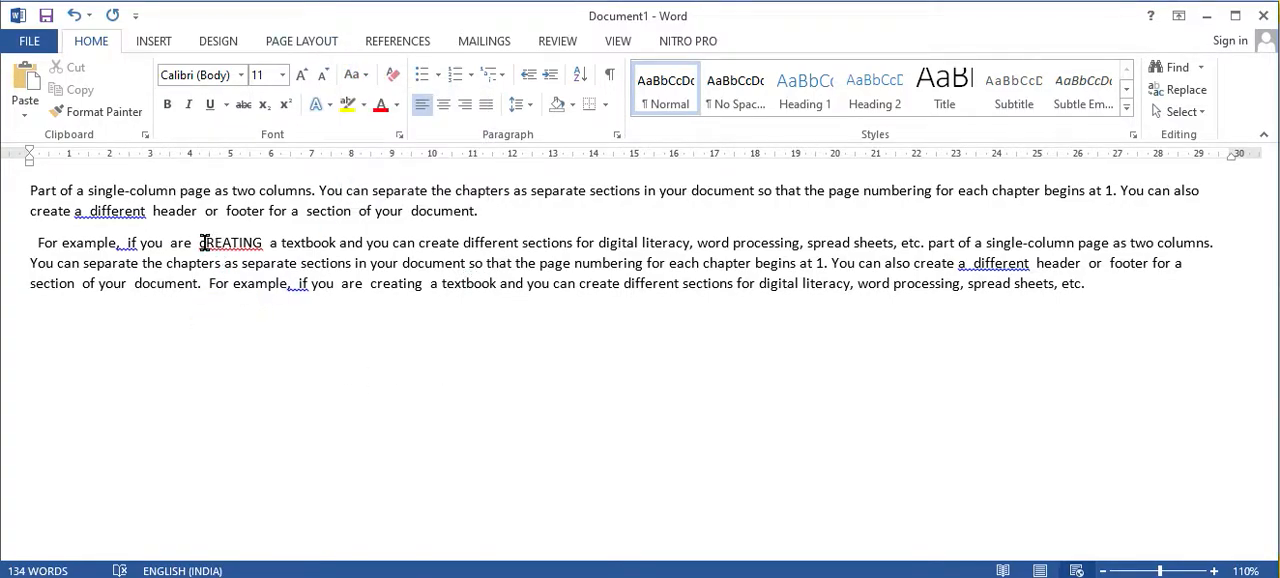
Step: Highlight the word "cREATING" in the second paragraph in yellow
drag(198, 243, 263, 243)
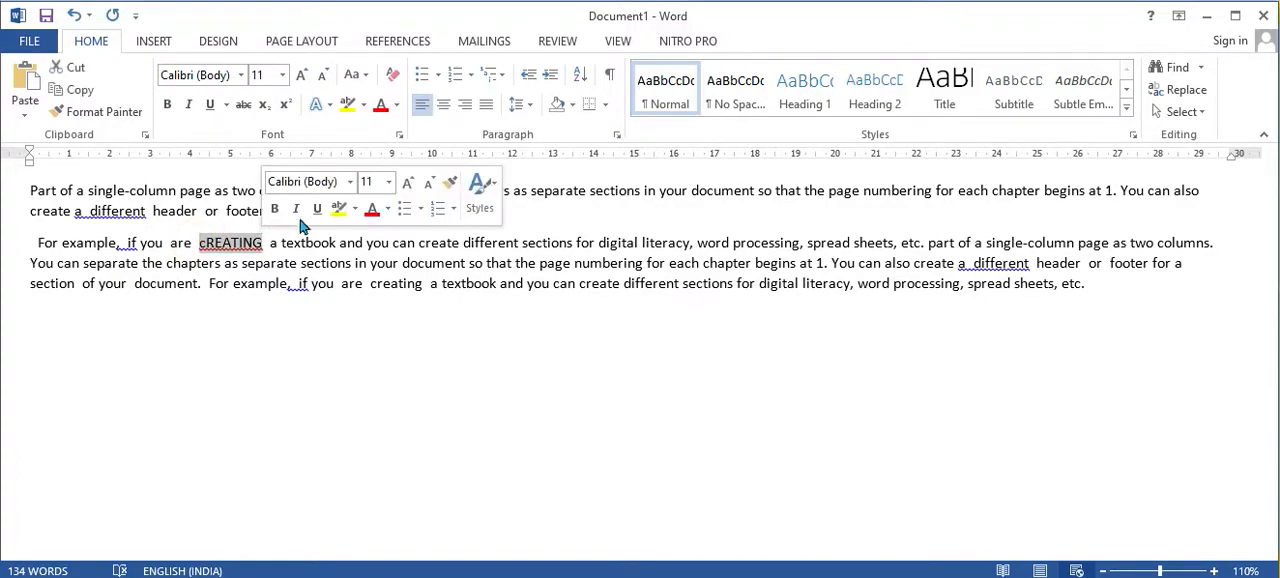
click(348, 105)
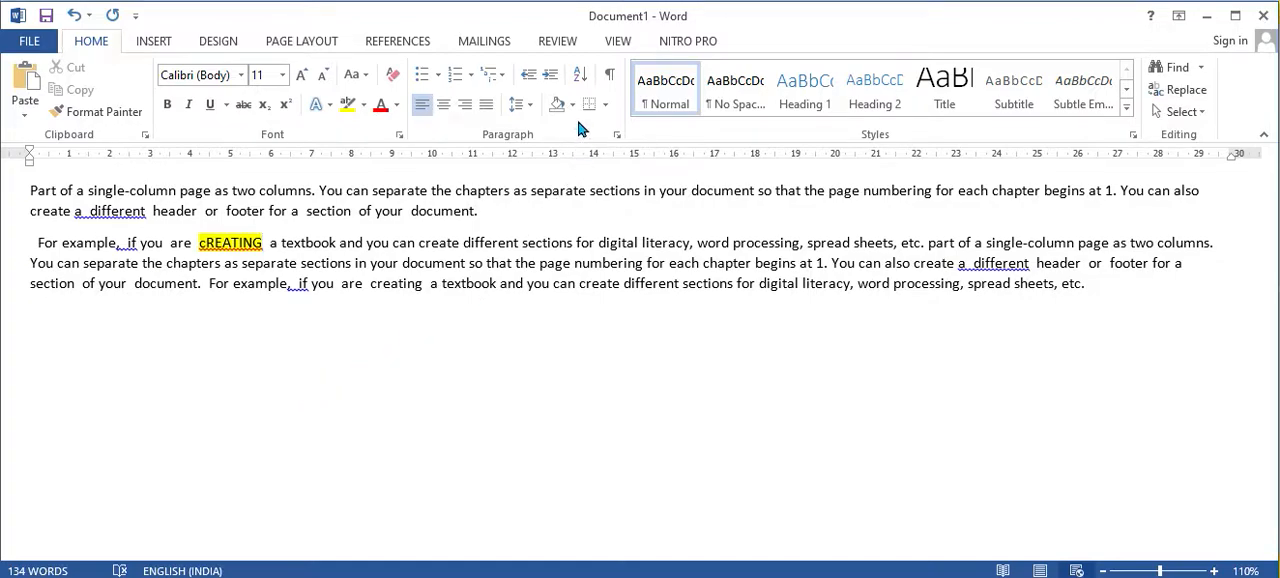
click(240, 106)
click(244, 107)
click(243, 452)
click(256, 318)
Step: Enlarge the highlighted word "cREATING" to font size 18
drag(196, 243, 259, 243)
click(303, 75)
click(303, 75)
click(303, 75)
click(303, 75)
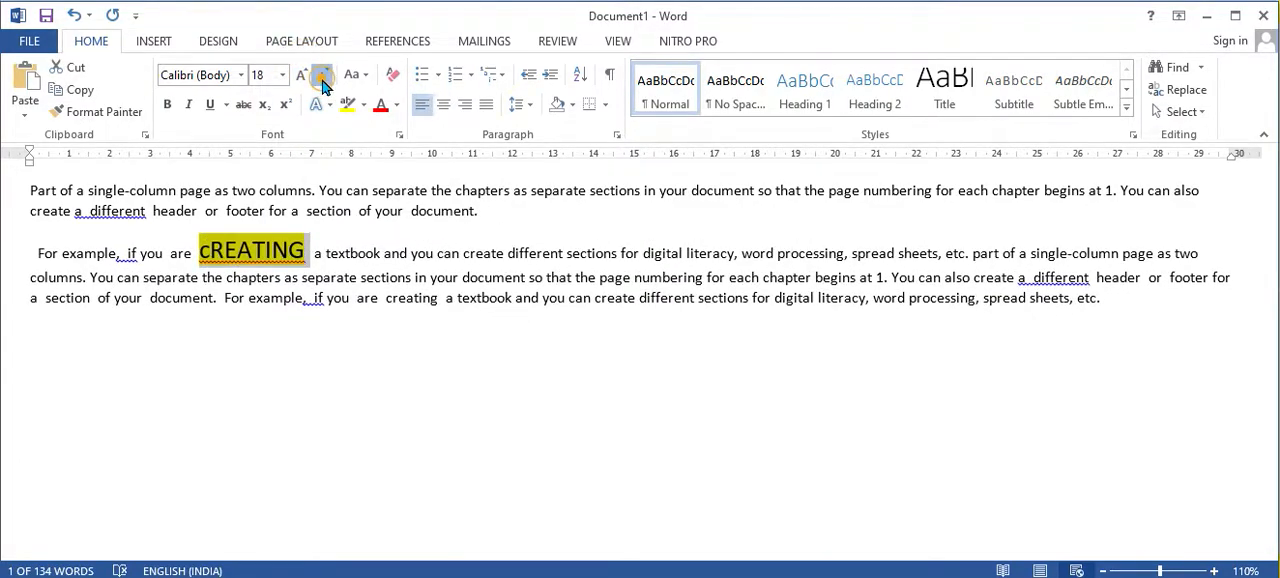
Step: Shrink the selected word "cREATING" to font size 9
click(321, 76)
click(321, 76)
click(321, 76)
click(321, 76)
click(322, 78)
click(322, 78)
click(322, 78)
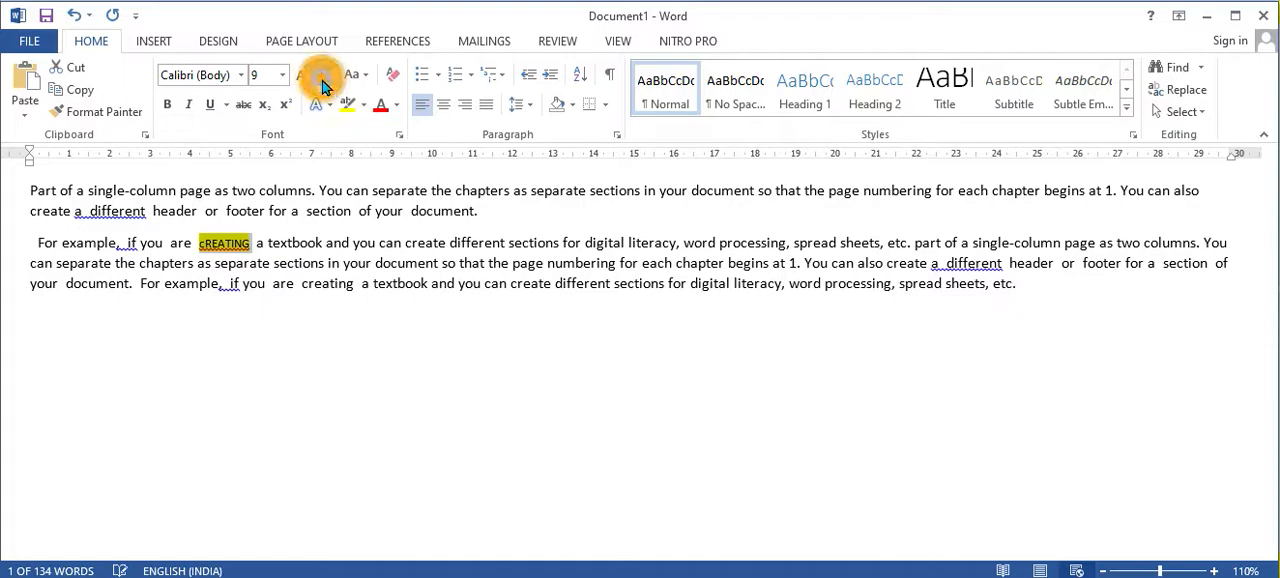
Step: Set the selected word "cREATING" back to font size 11 and color its text red
click(303, 78)
click(303, 78)
click(303, 78)
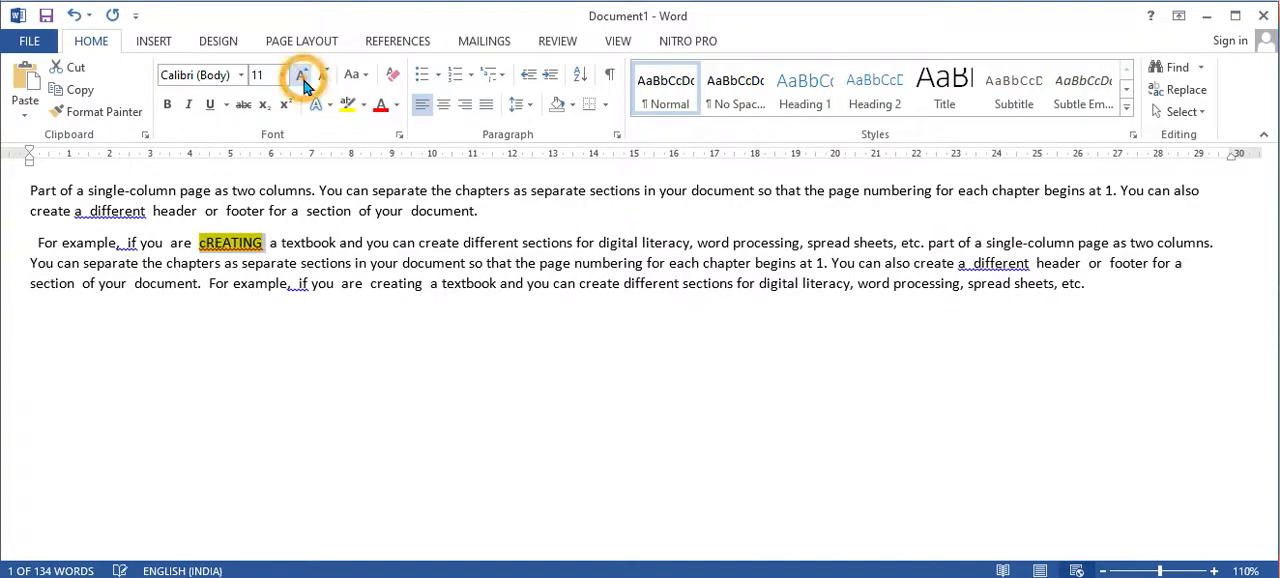
click(382, 105)
click(359, 332)
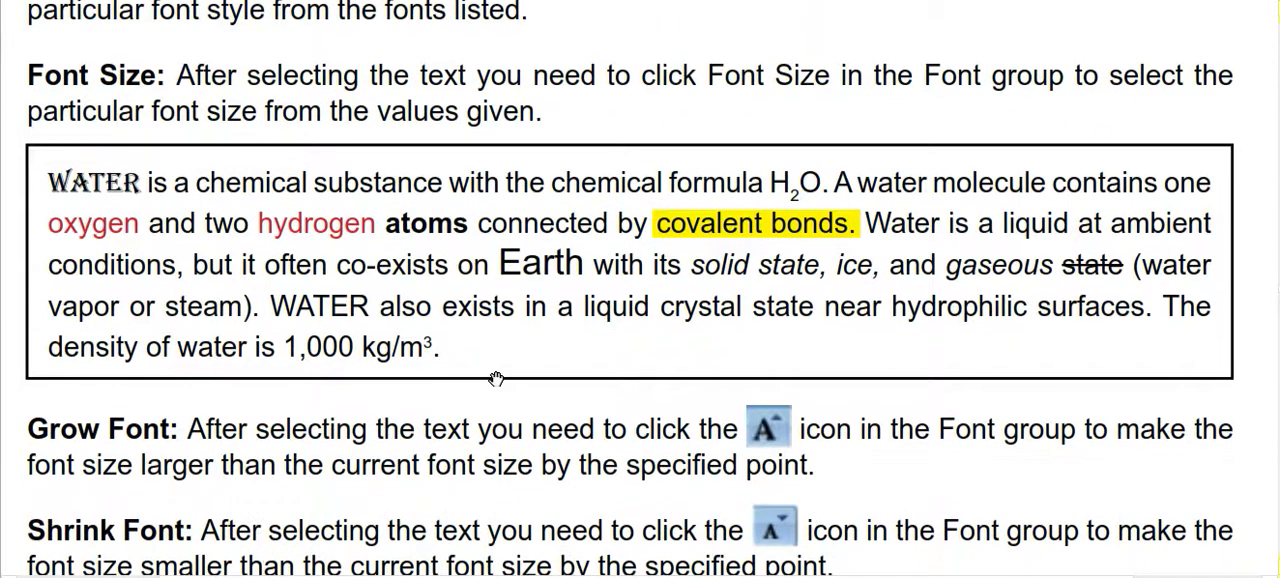
Step: Switch to the textbook page and read the descriptions of Grow Font, Shrink Font, Strikethrough, Subscript and Superscript
scroll(496, 378, down, 5)
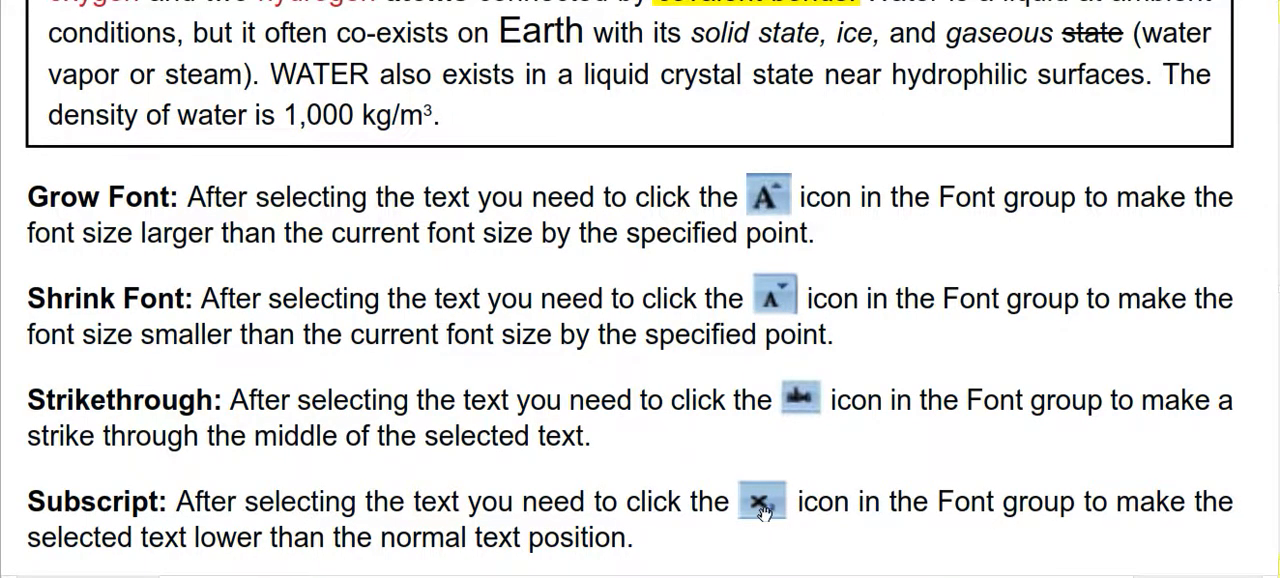
scroll(762, 512, down, 3)
scroll(763, 500, down, 15)
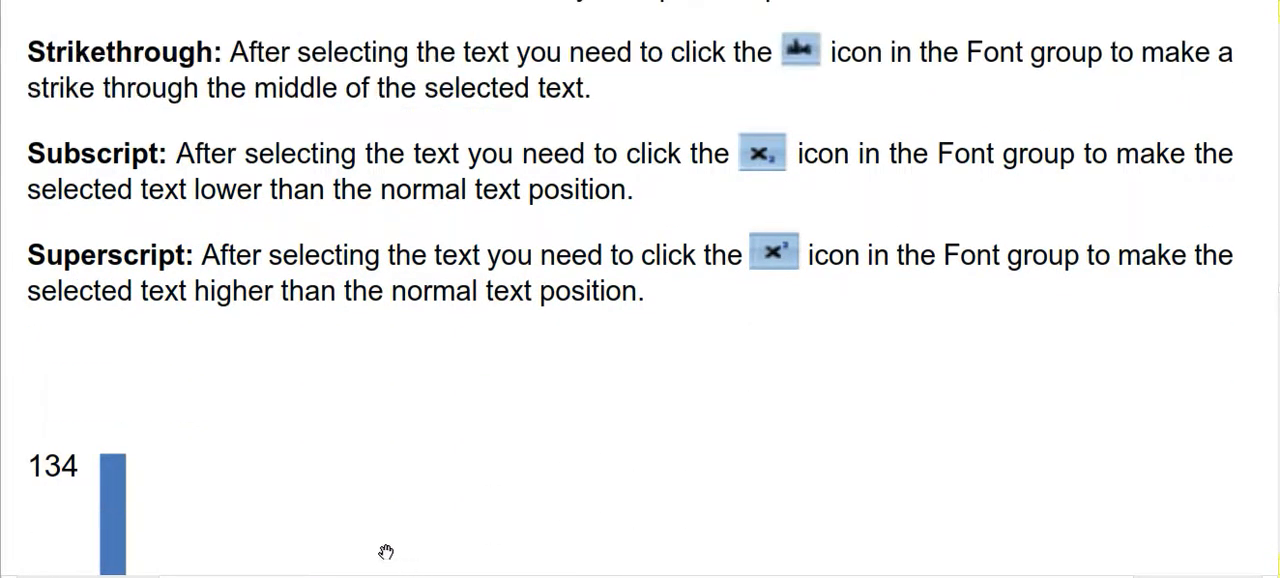
Step: Switch to the Word document and clear the character formatting from both paragraphs of text
scroll(386, 536, down, 7)
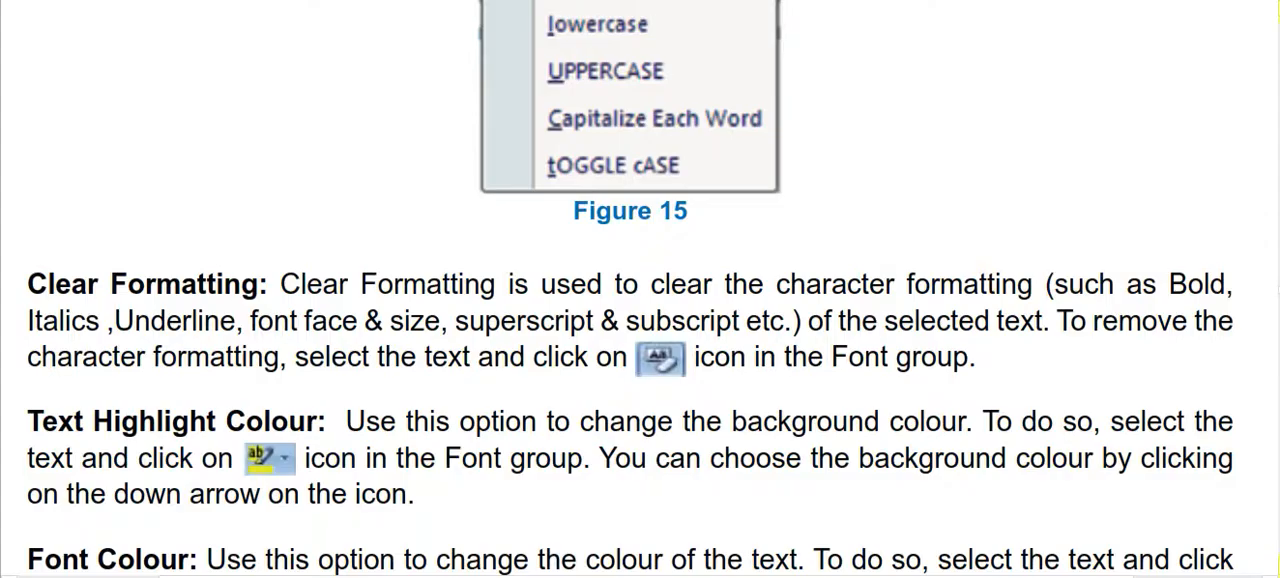
click(616, 577)
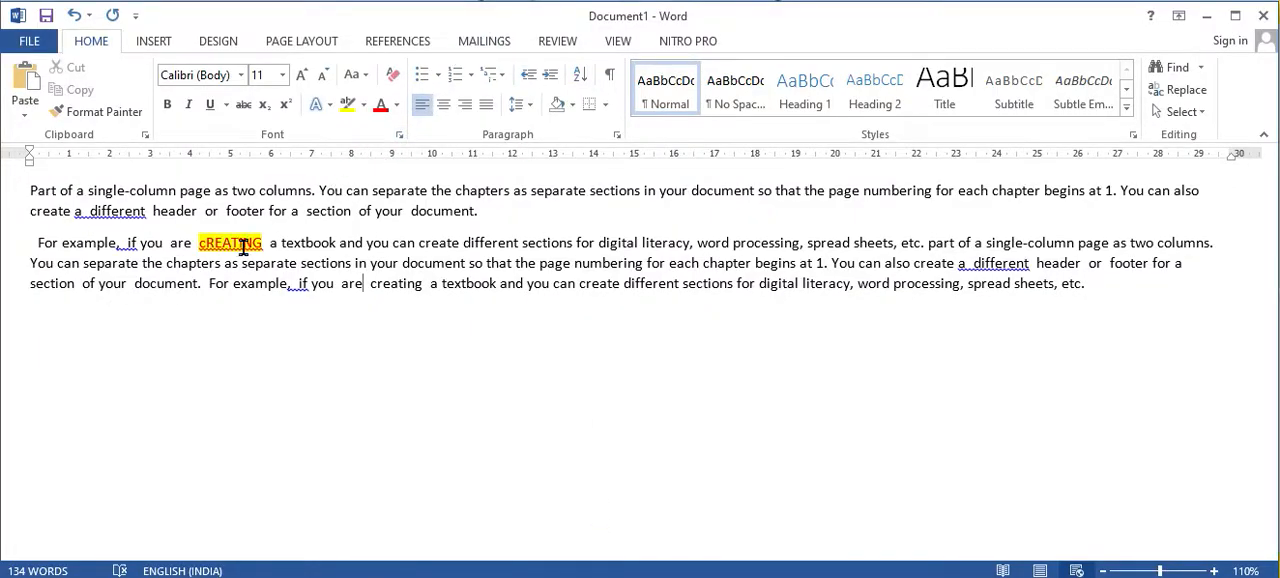
drag(30, 192, 1095, 290)
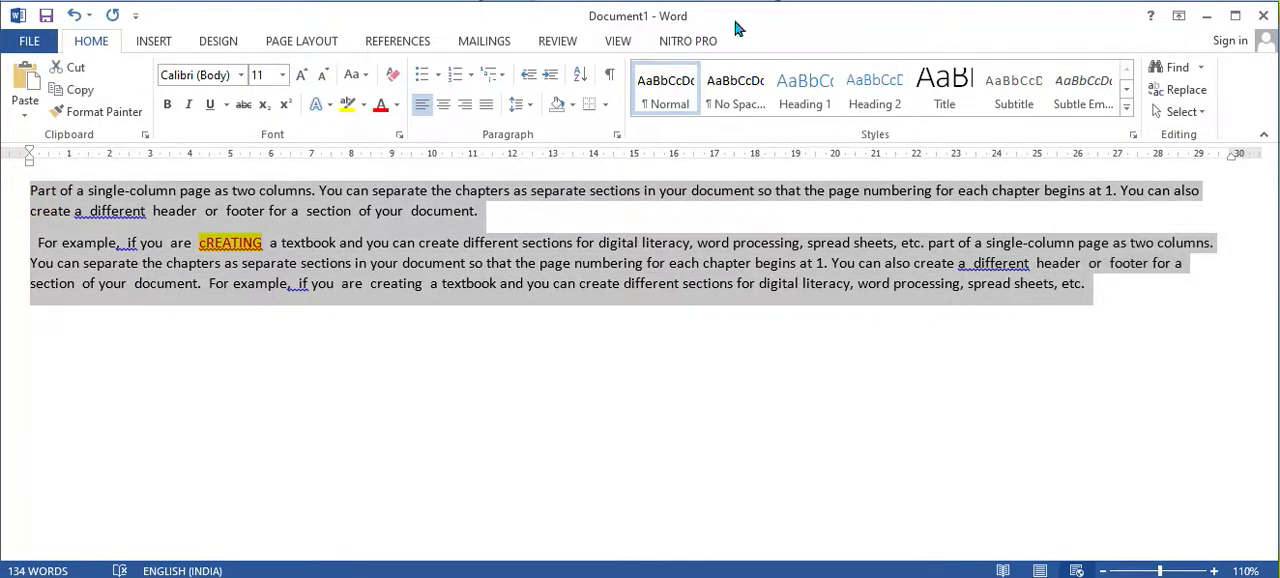
click(391, 80)
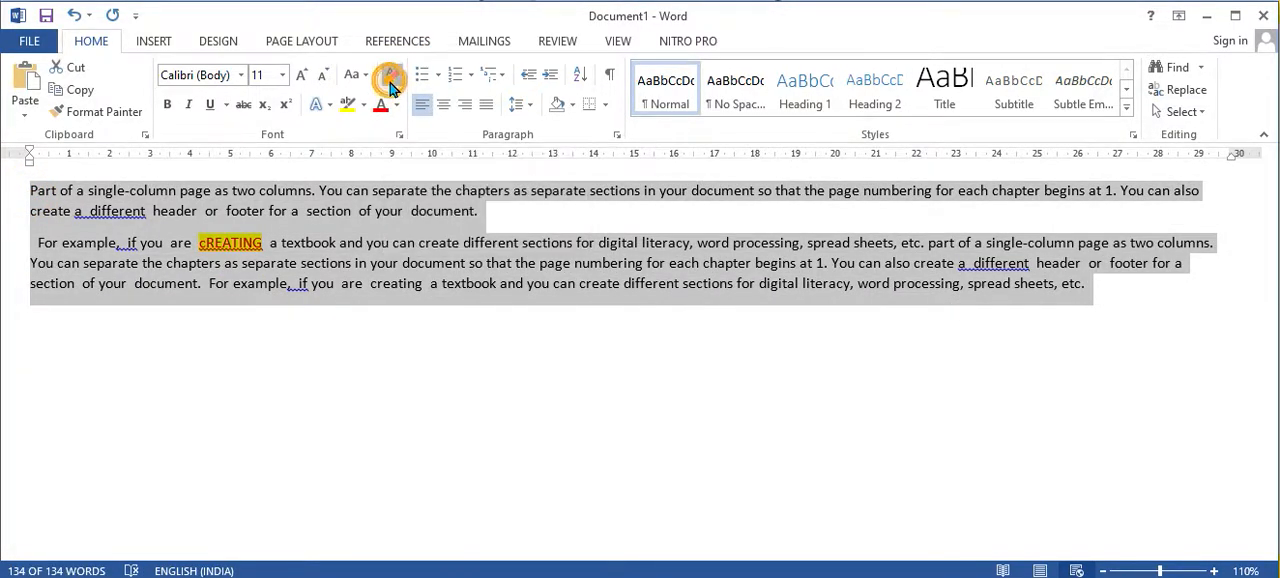
click(344, 380)
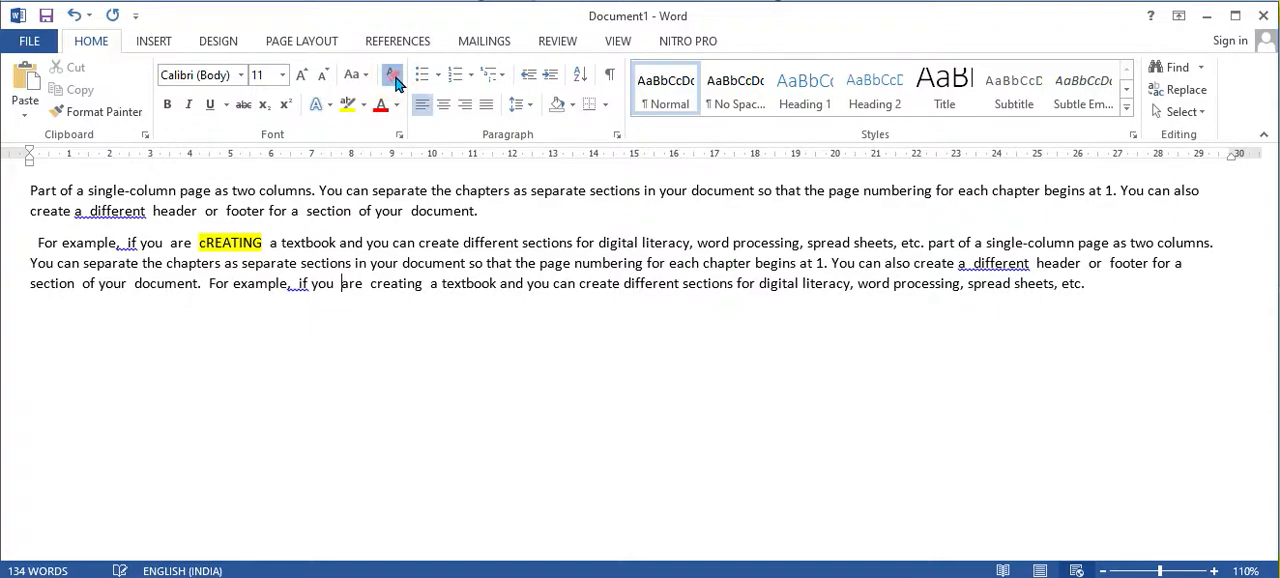
click(313, 311)
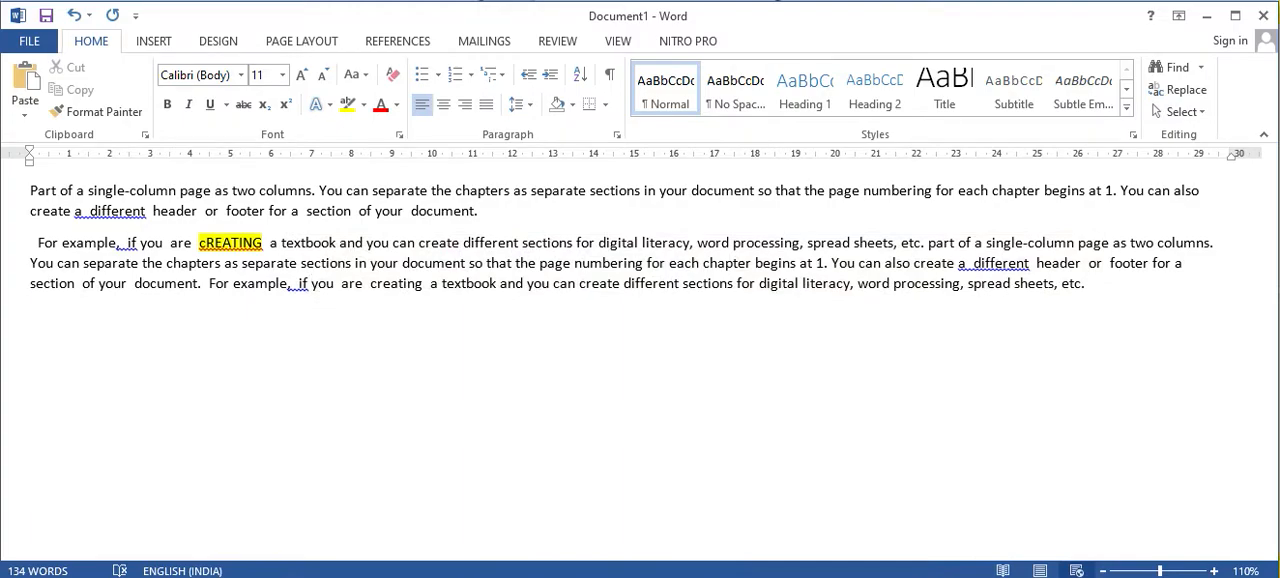
Step: Switch to the textbook PDF and read from the Text Highlight Colour and Change Case descriptions on to the introduction of Session 8
mouse_move(710, 576)
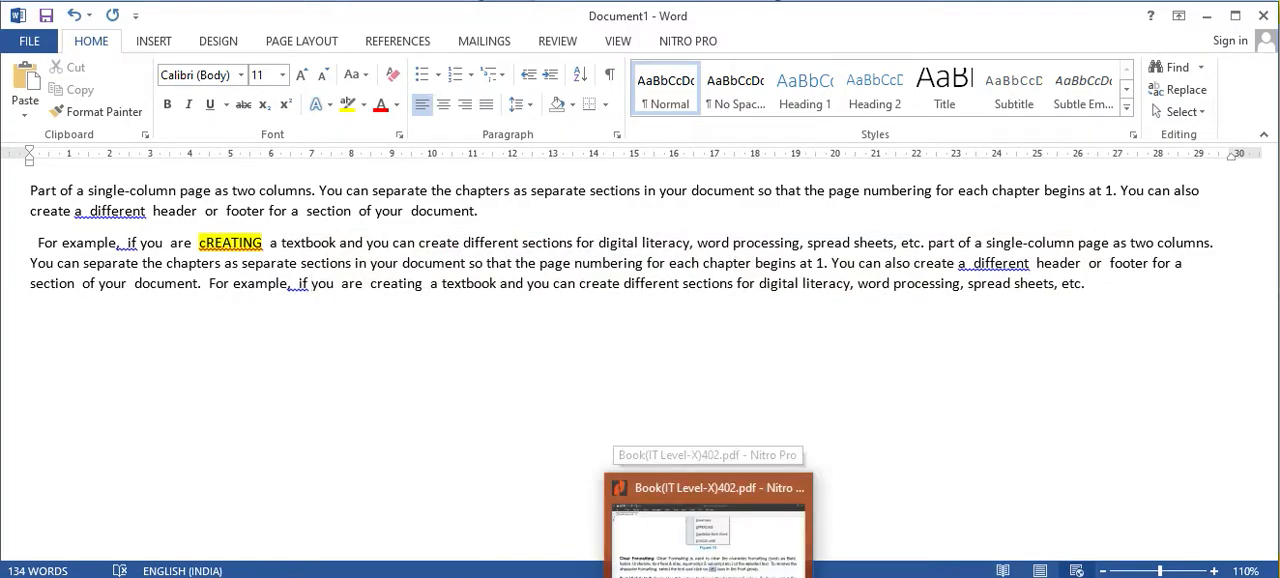
click(710, 535)
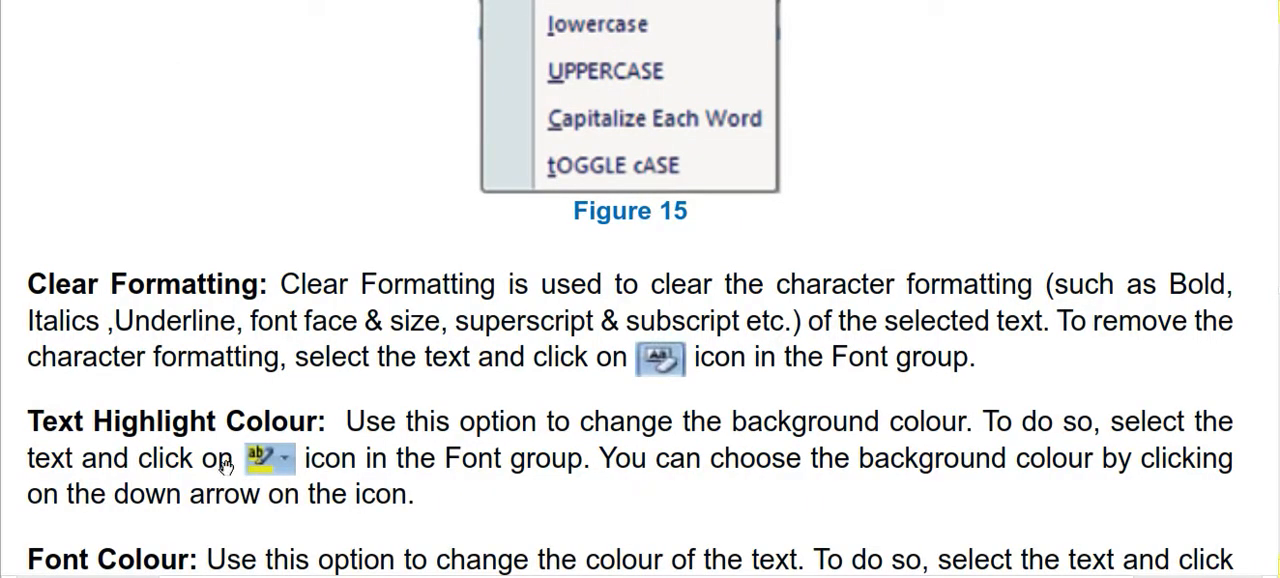
scroll(230, 465, down, 3)
scroll(225, 440, down, 6)
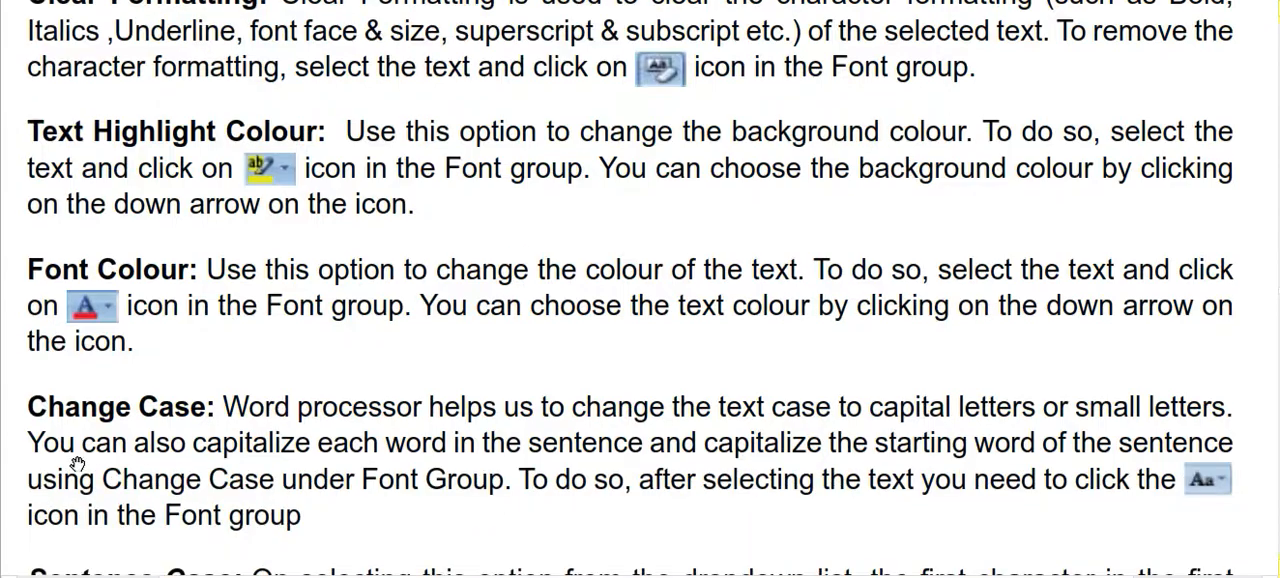
scroll(195, 484, down, 6)
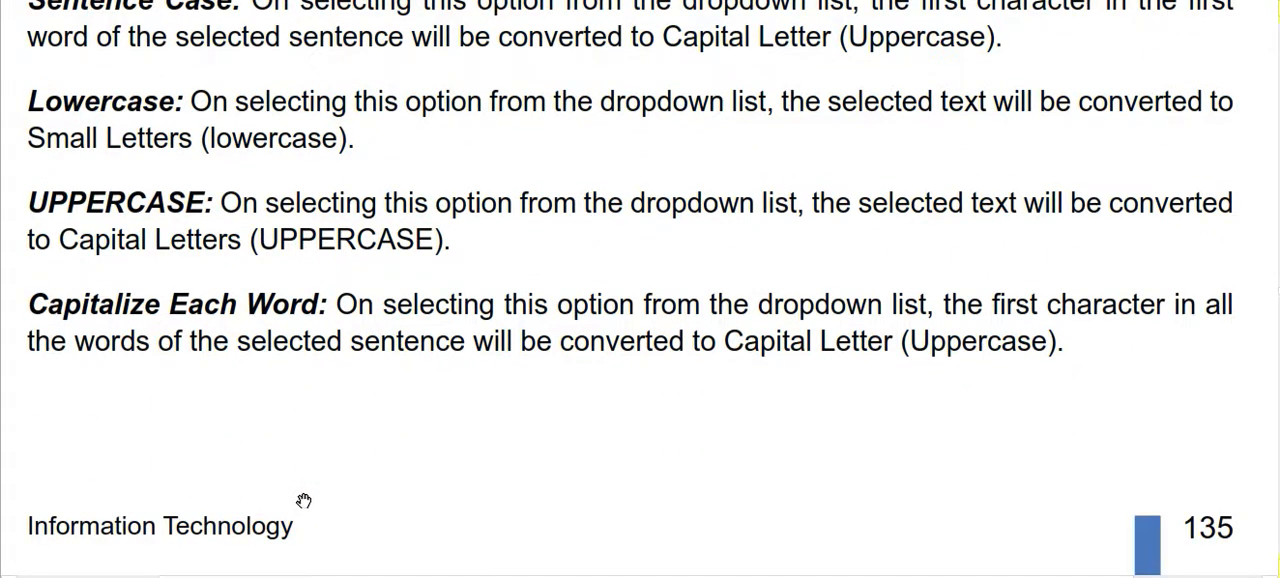
scroll(304, 500, down, 10)
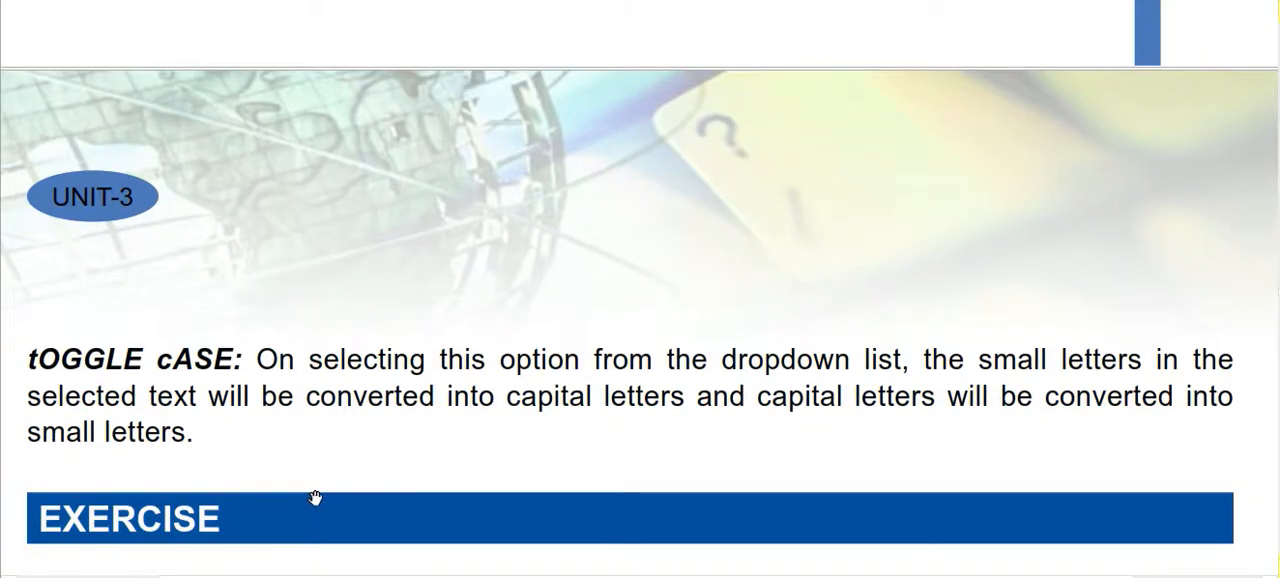
scroll(315, 497, down, 9)
scroll(173, 449, down, 12)
scroll(173, 449, down, 12)
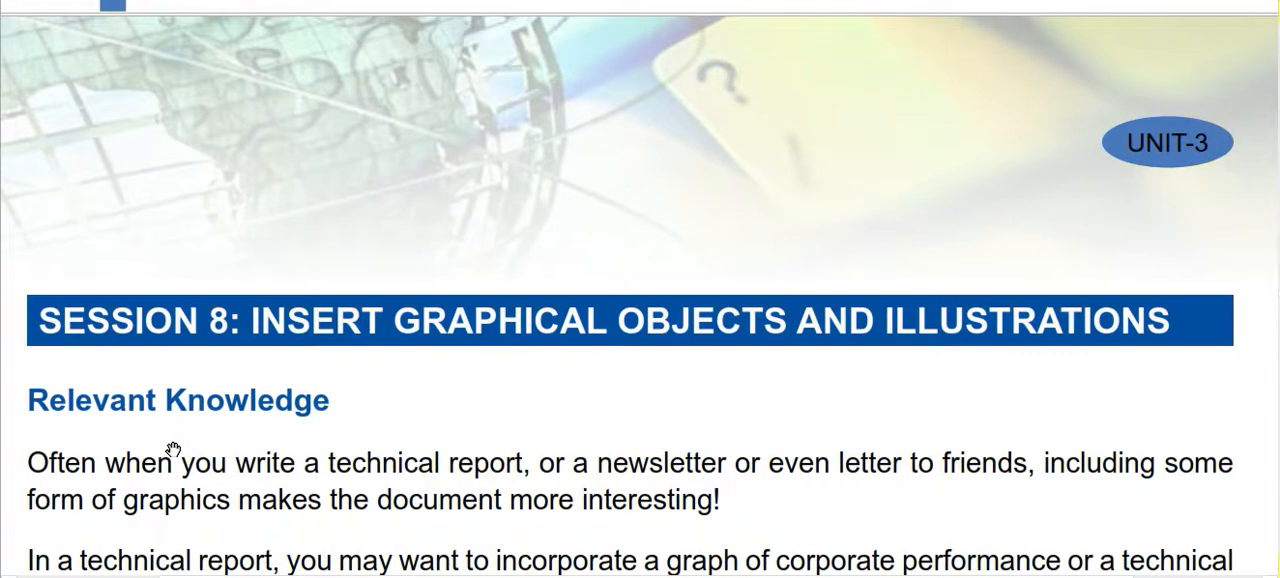
scroll(173, 449, down, 1)
scroll(172, 448, down, 1)
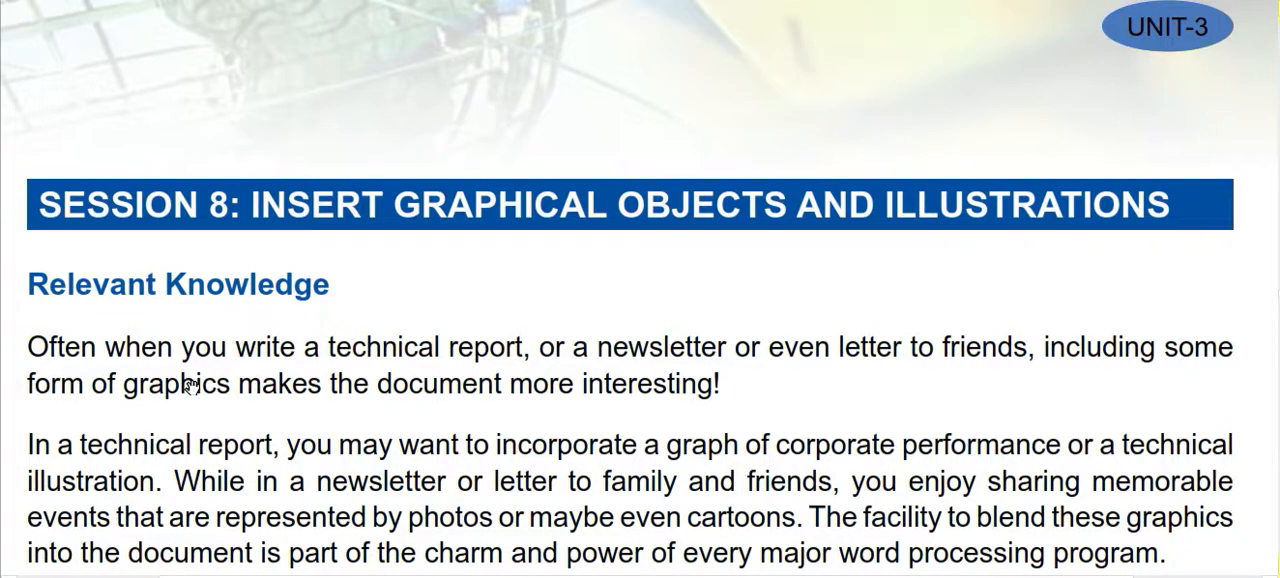
scroll(178, 401, down, 3)
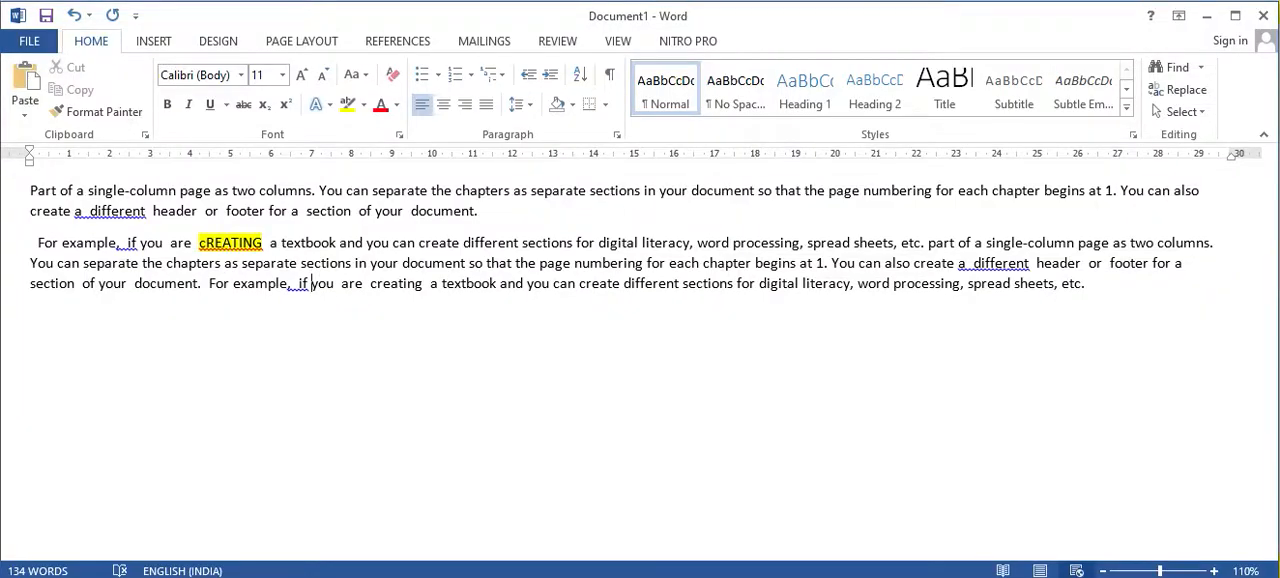
Step: Return to the Word document and view the available options for inserting a table
click(155, 42)
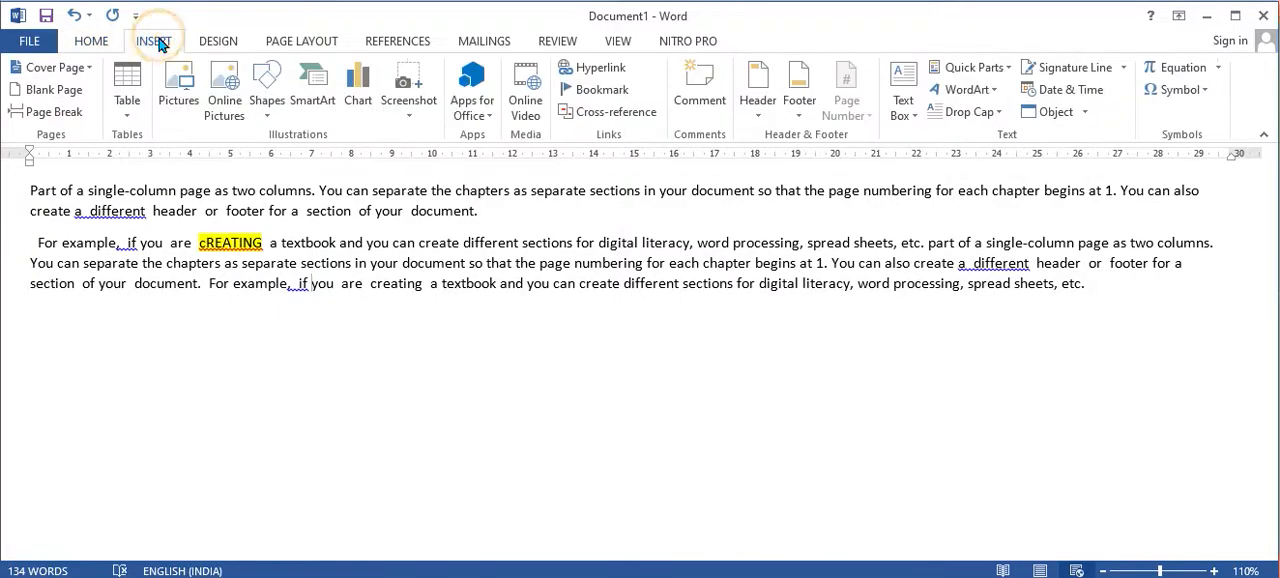
click(121, 117)
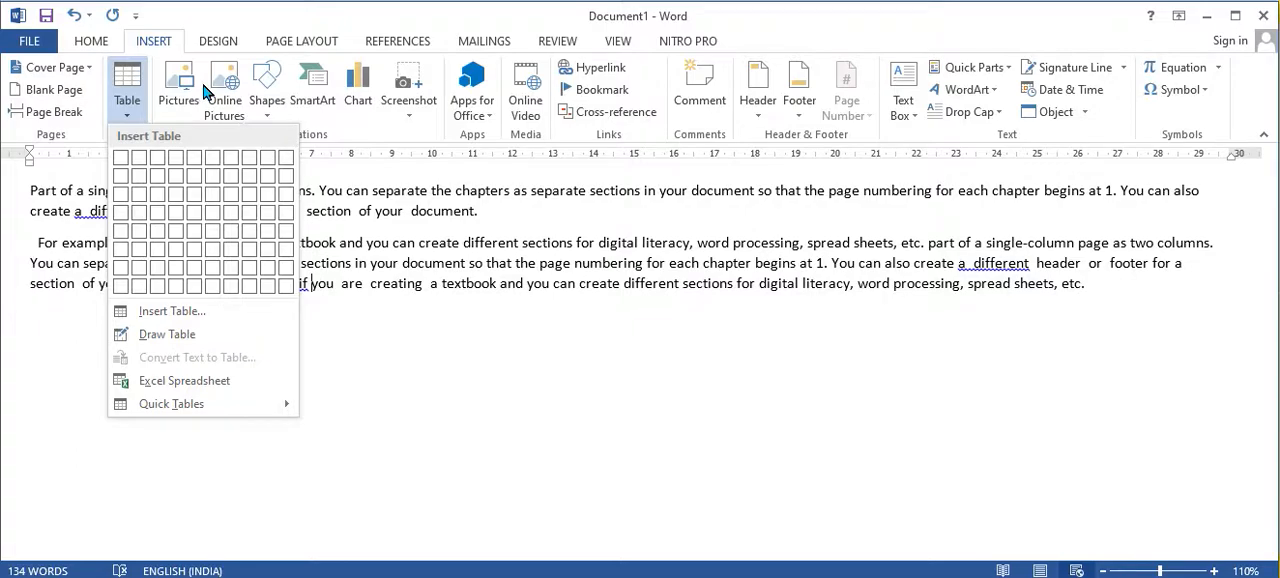
click(420, 378)
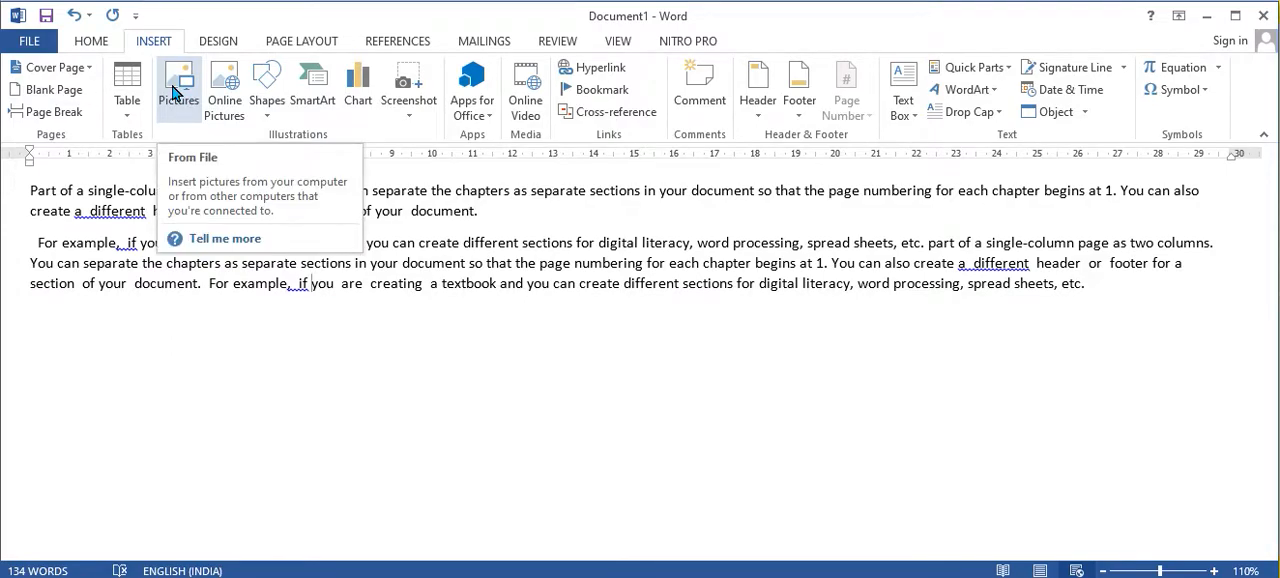
Step: View the Online Pictures window and the gallery of insertable shapes, closing each without inserting anything
click(228, 110)
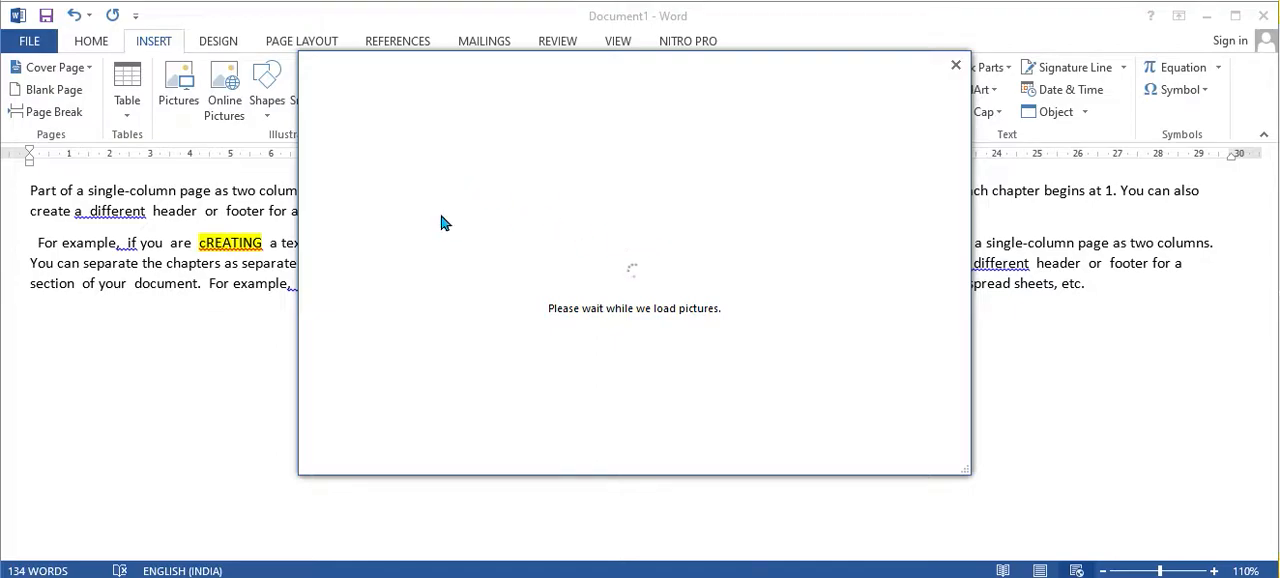
click(955, 65)
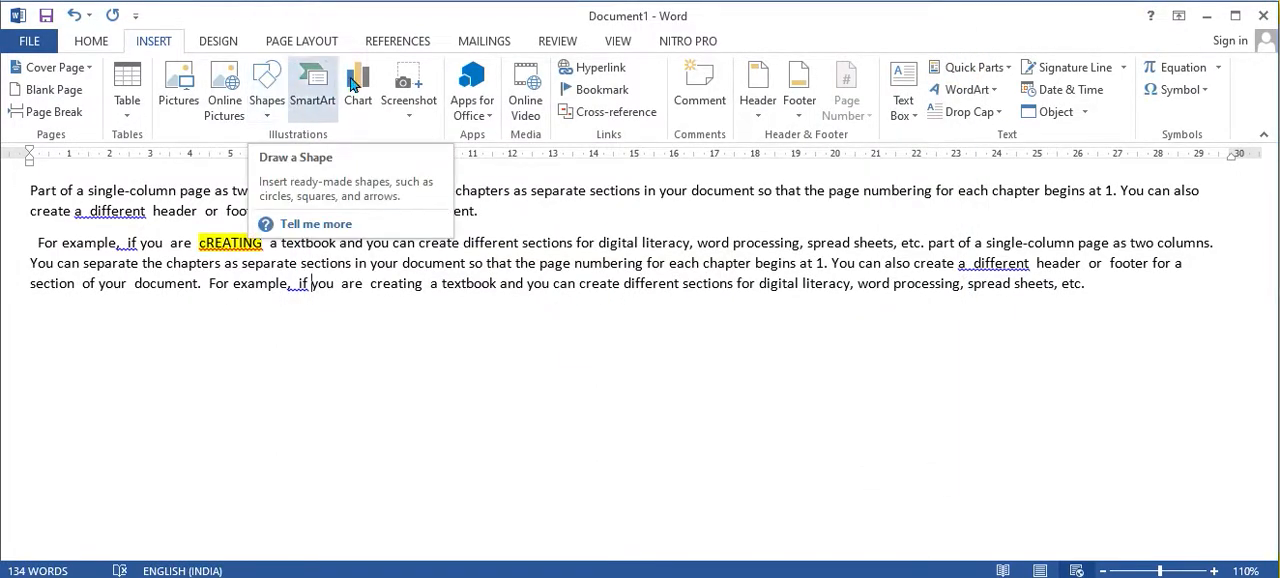
click(266, 100)
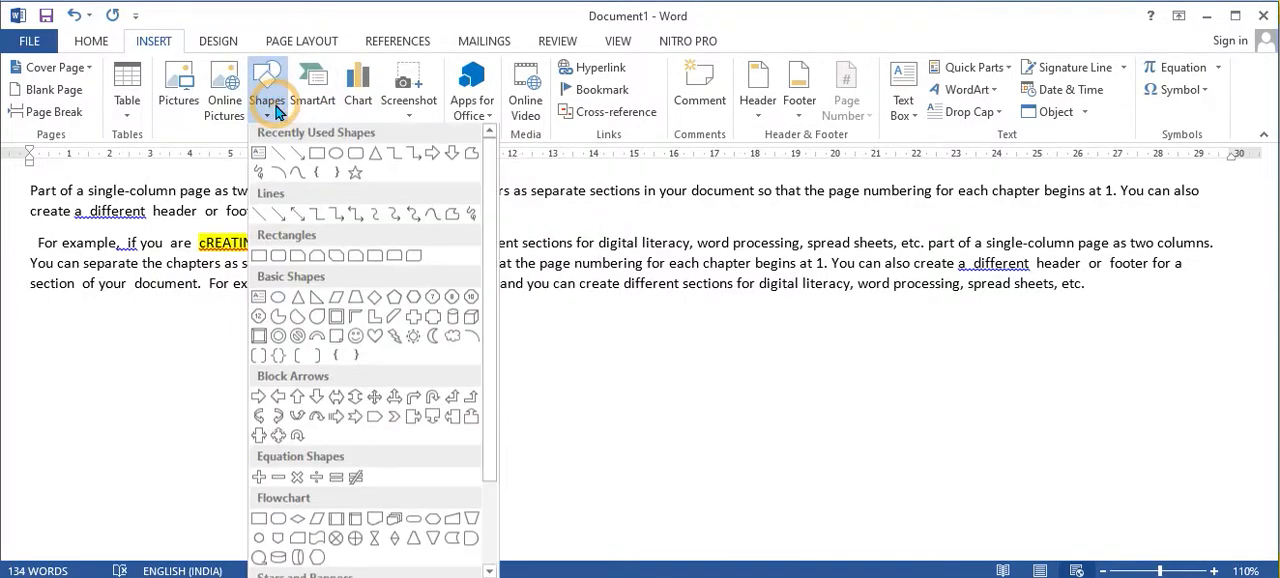
click(266, 100)
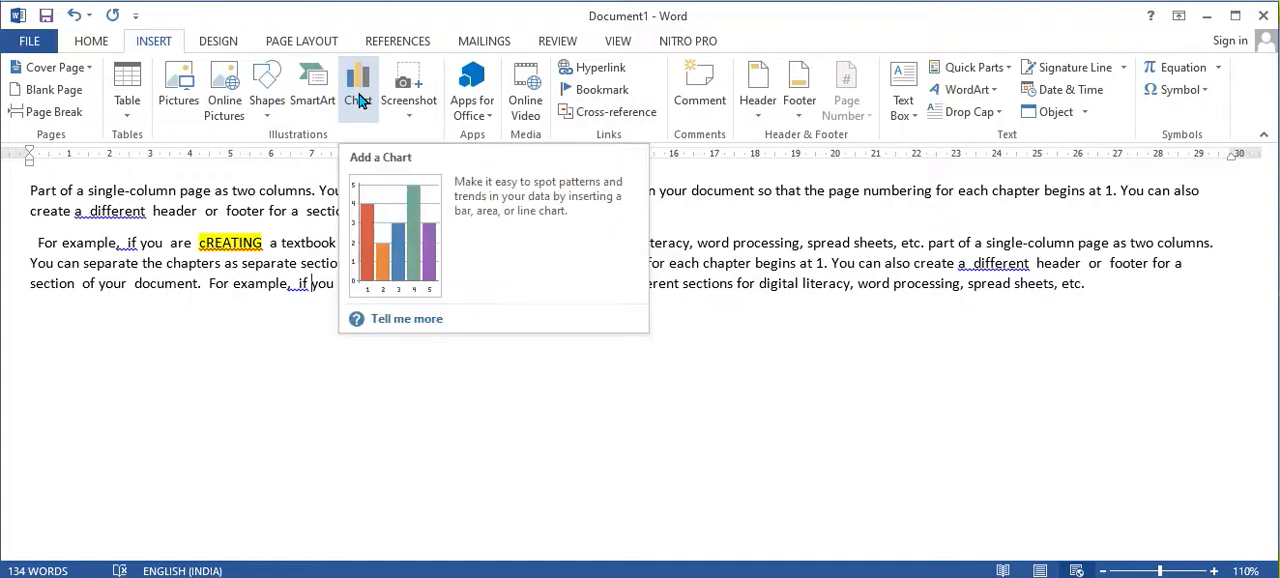